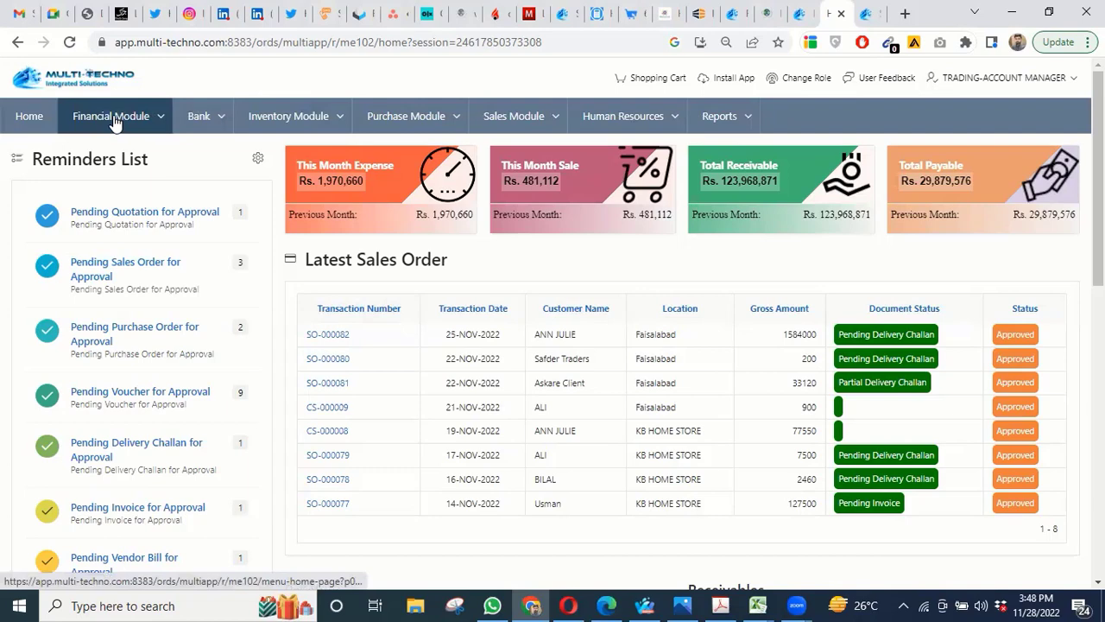
Step: Dismiss the saved-password warning and open the Chart of Accounts from the Financial Module's Accounting Setup
left_click(115, 122)
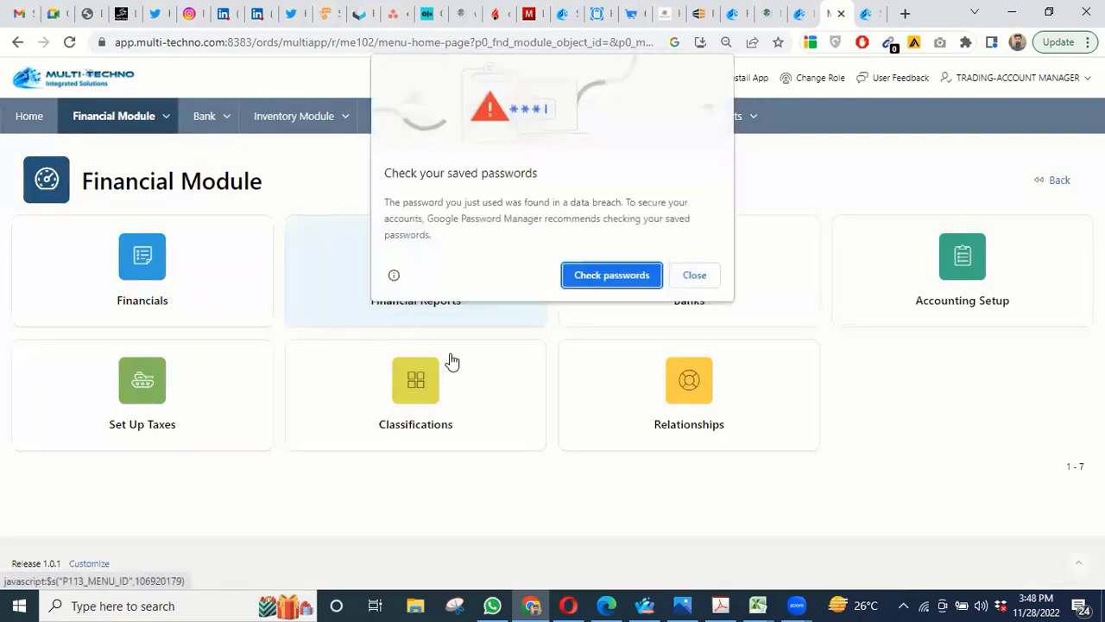
left_click(700, 278)
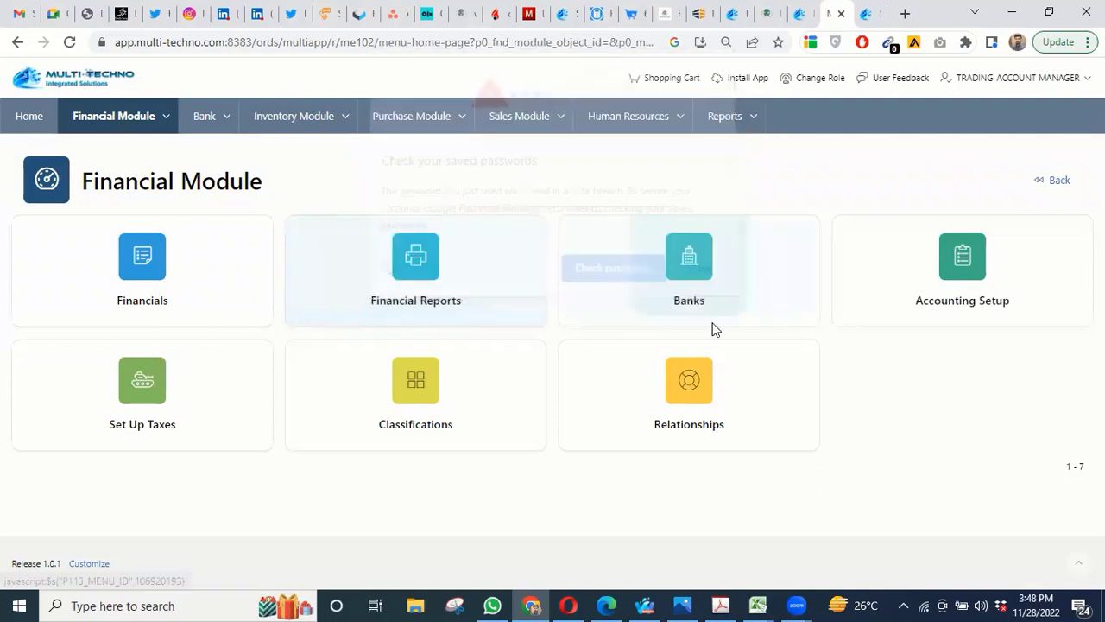
left_click(950, 275)
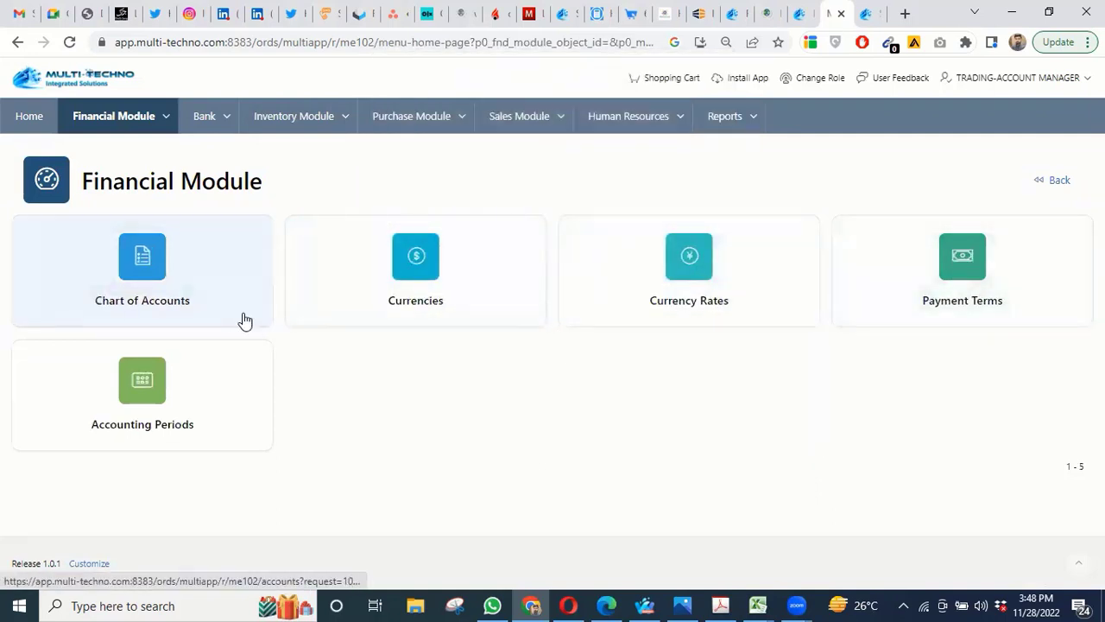
left_click(145, 278)
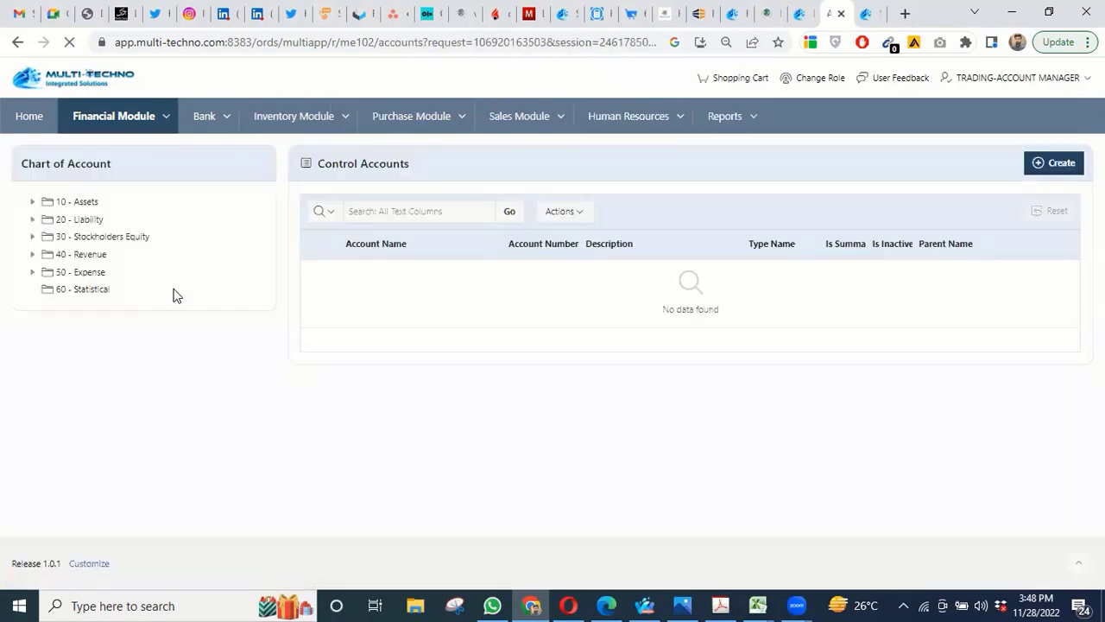
Step: Show the control accounts under 10 - Assets and look through the list
left_click(76, 202)
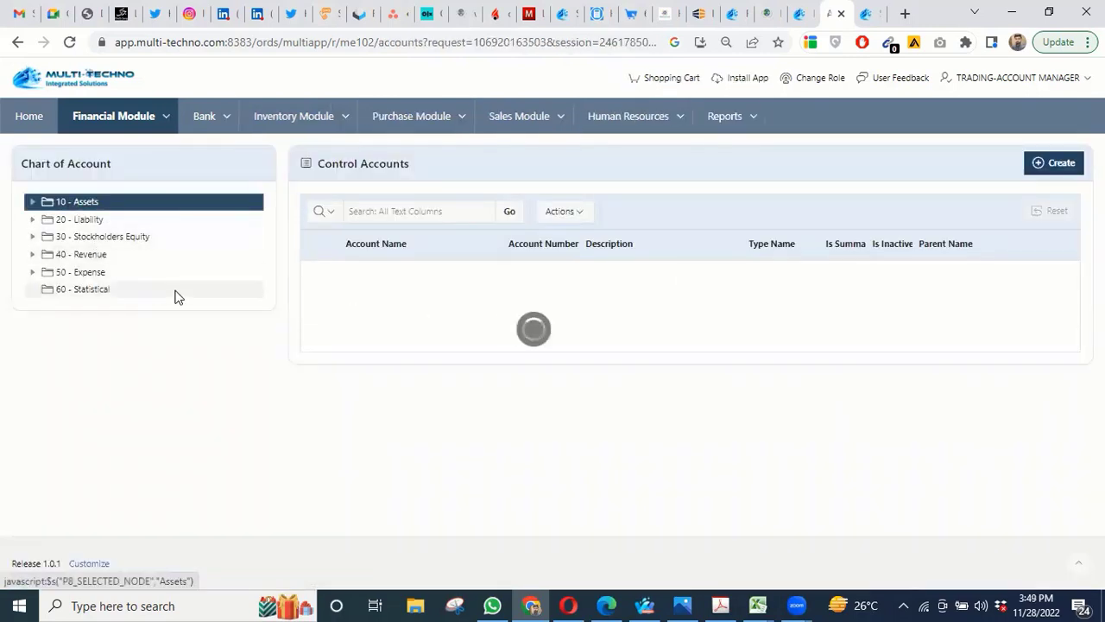
scroll(503, 334, "down", 1)
scroll(500, 334, "down", 4)
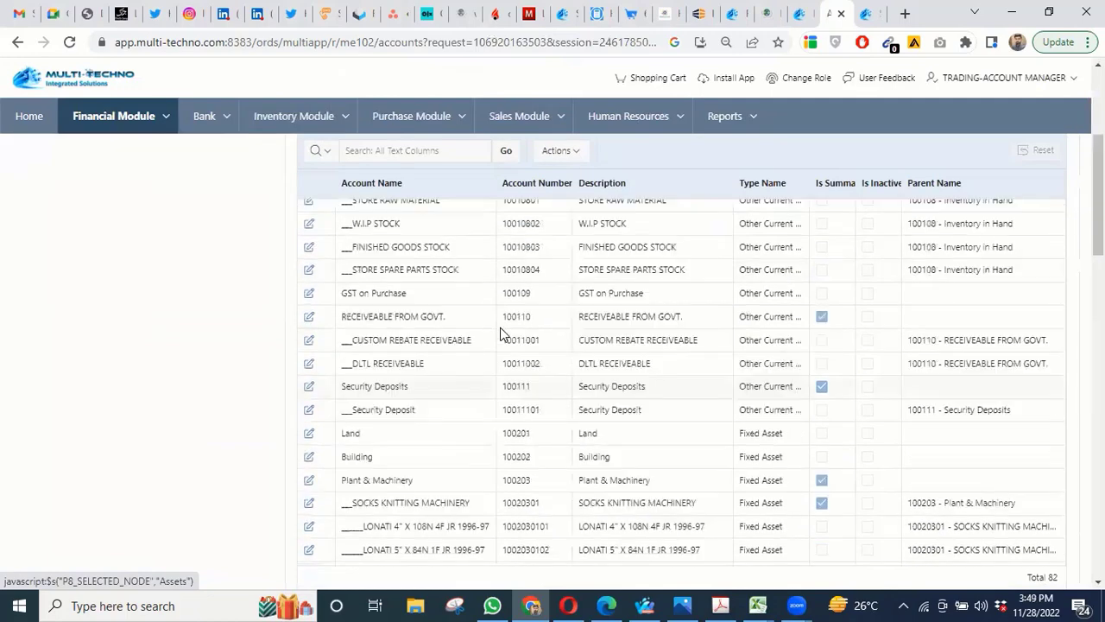
scroll(500, 327, "up", 4)
Step: Go through the Liability, Stockholders Equity, Revenue and Expense account groups and examine the expense accounts
left_click(85, 221)
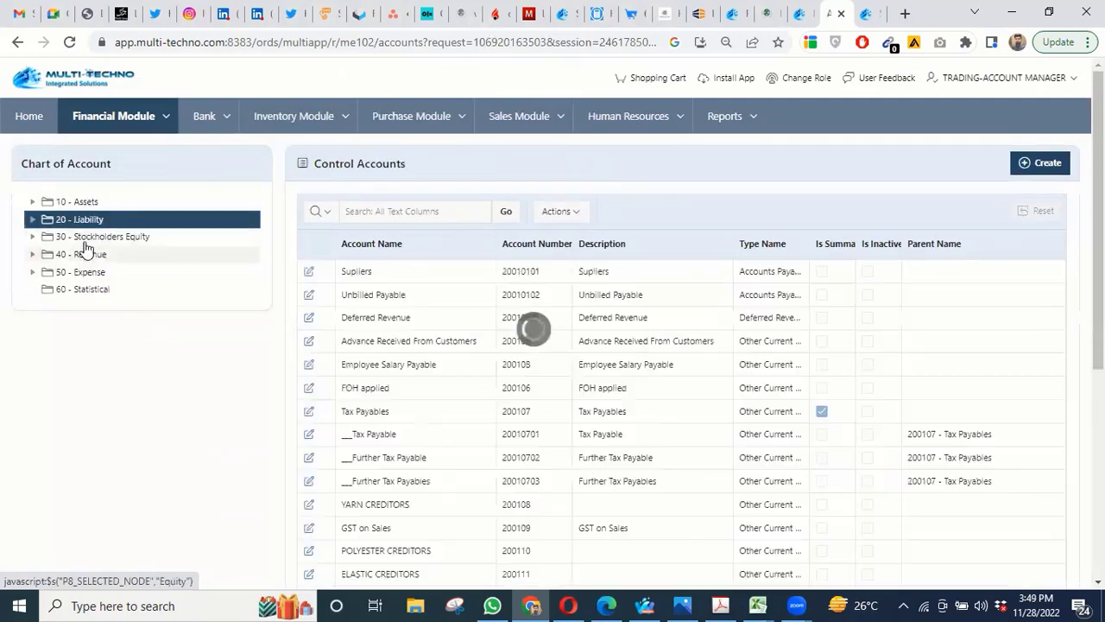
left_click(85, 241)
left_click(80, 255)
left_click(76, 275)
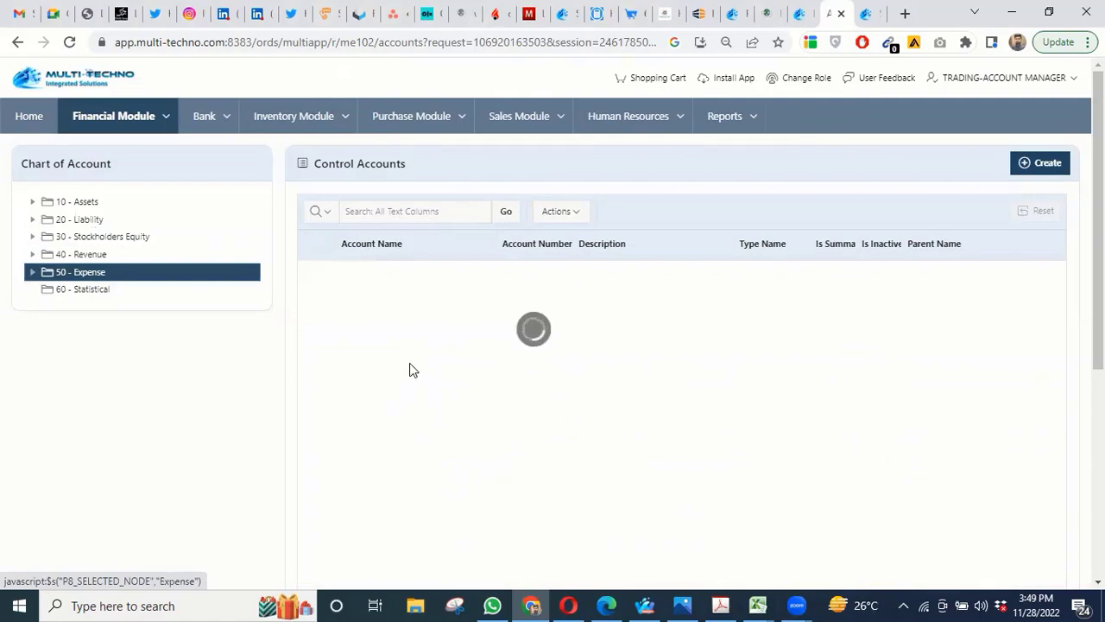
scroll(410, 370, "down", 5)
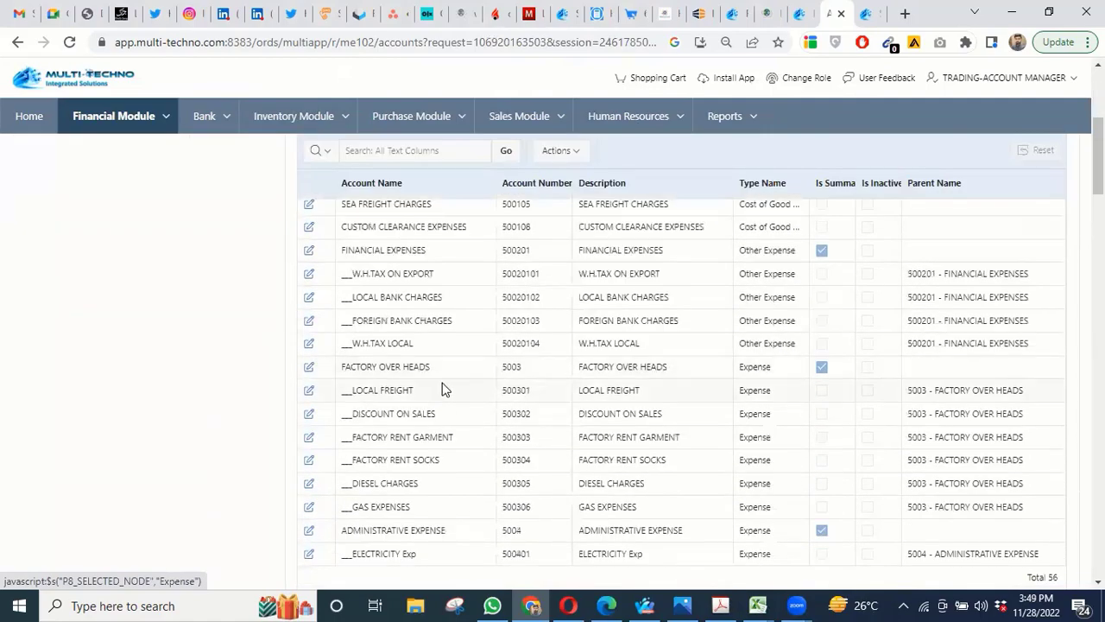
scroll(439, 389, "down", 6)
scroll(439, 389, "up", 10)
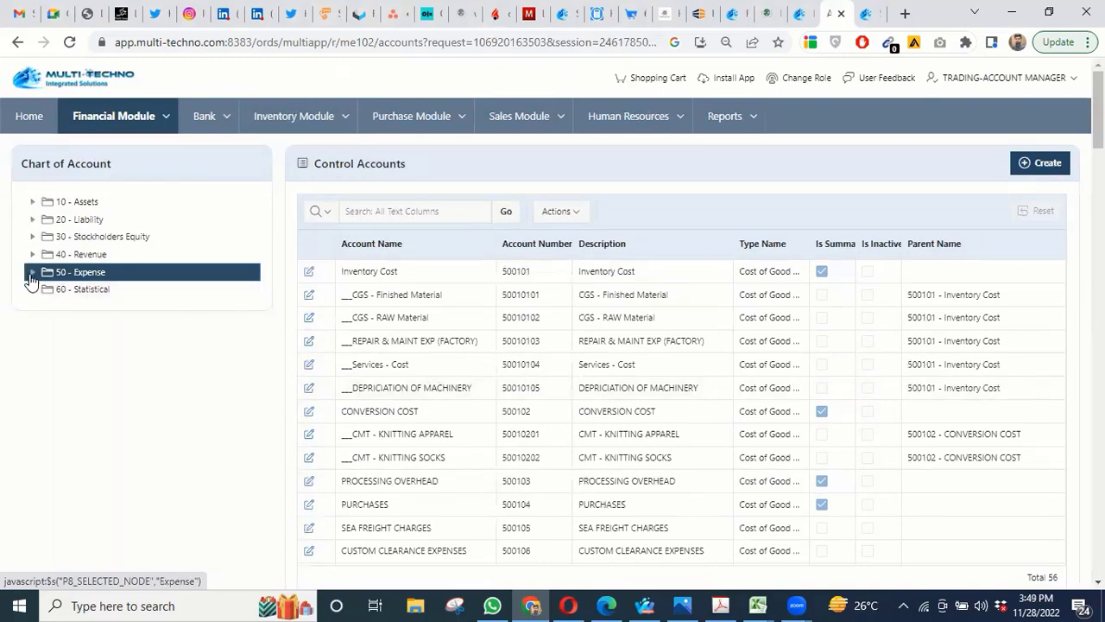
Step: Expand the Expense tree through Admin Expense and FINANCIAL EXPENSES down to its individual accounts
left_click(31, 273)
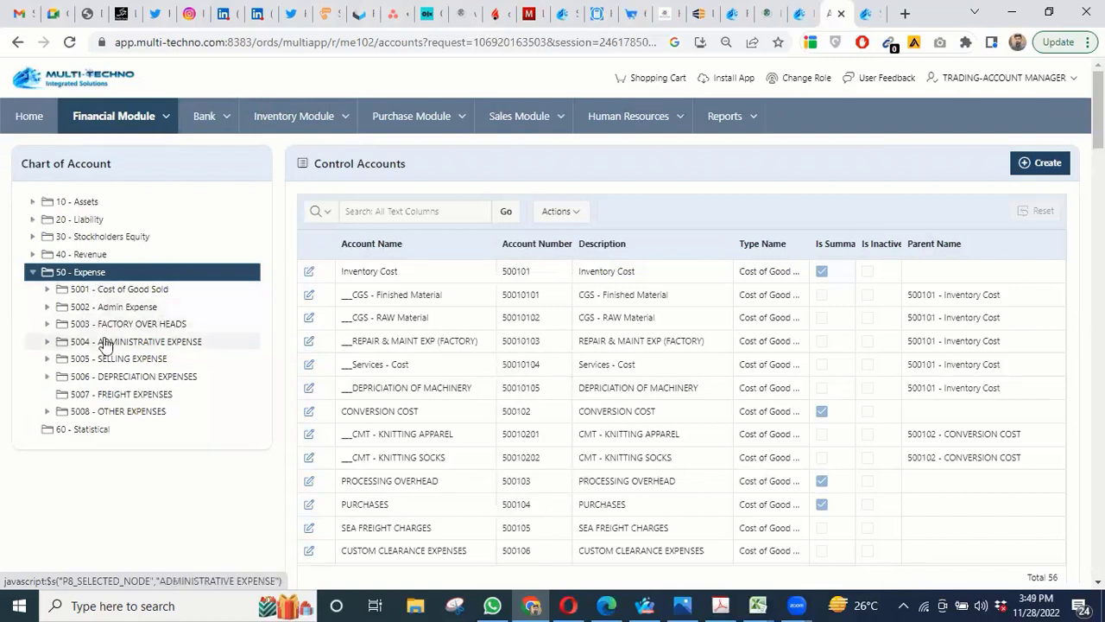
left_click(47, 309)
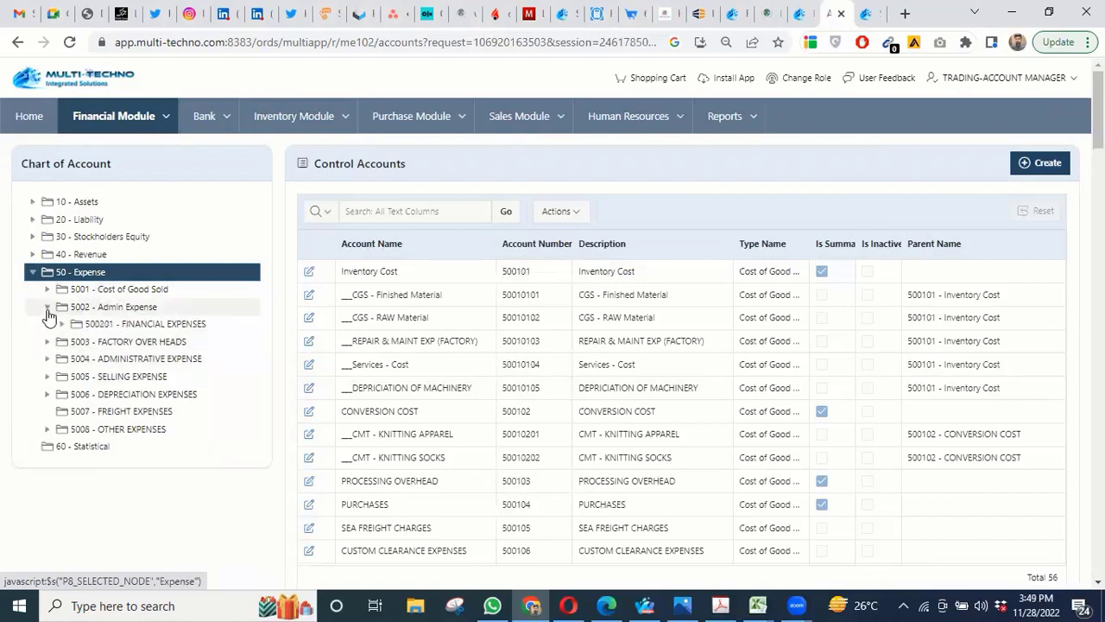
left_click(61, 324)
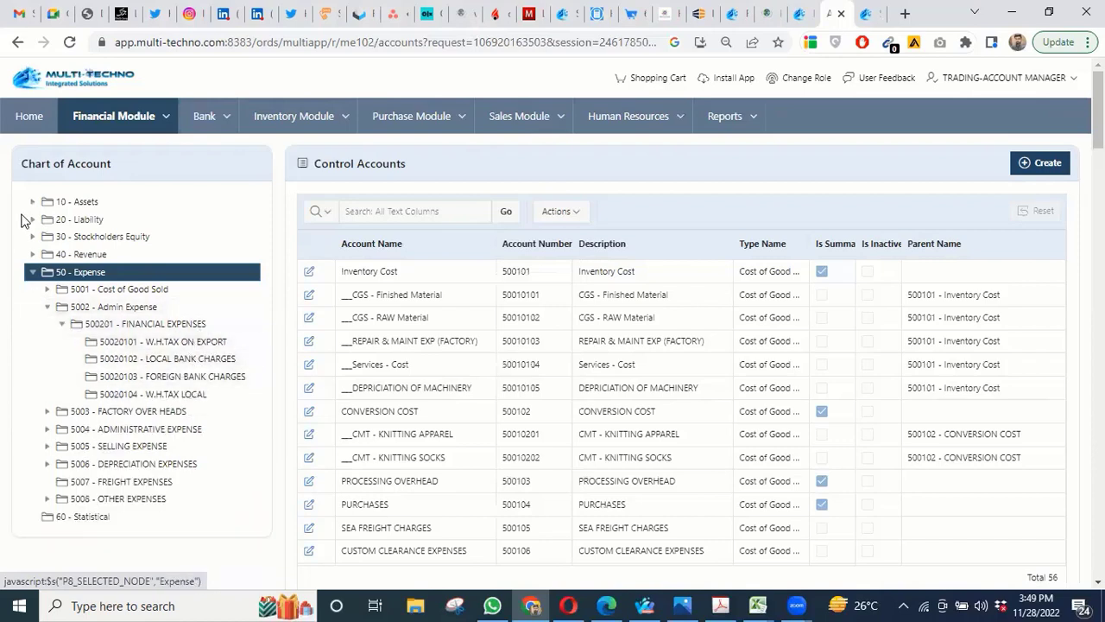
Step: Return to the Assets group and examine its account levels, summary flags and parent names
left_click(78, 202)
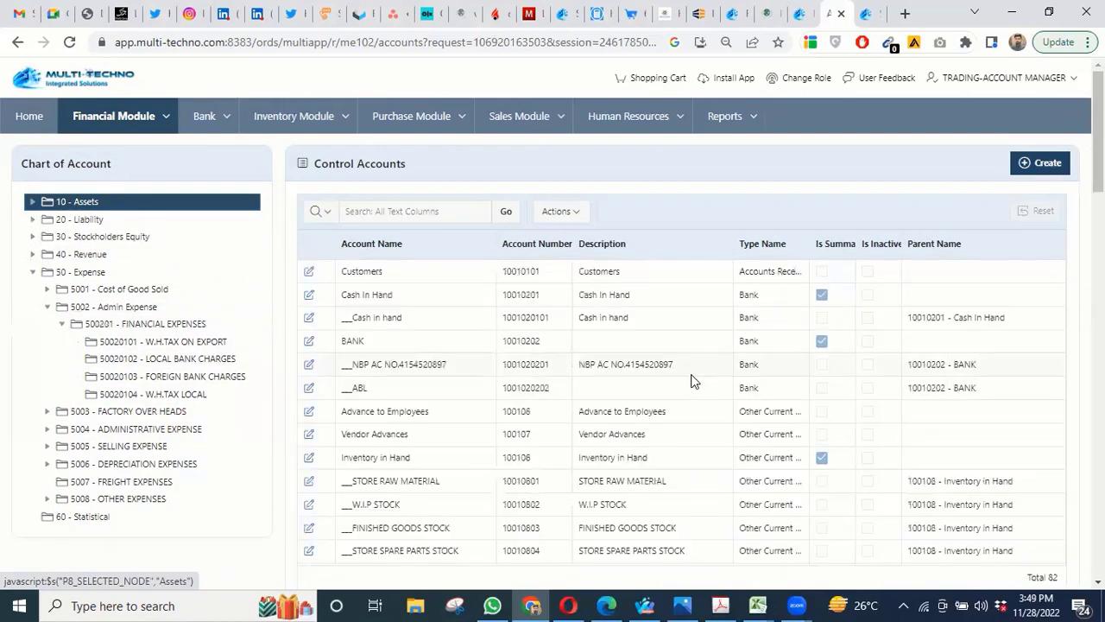
scroll(827, 392, "down", 5)
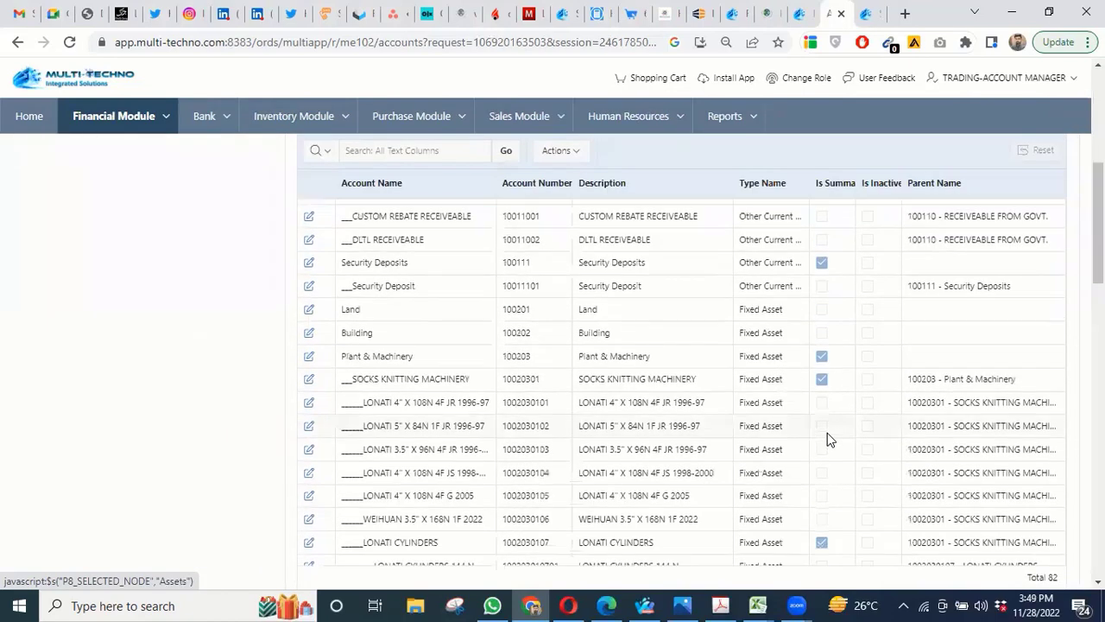
scroll(827, 432, "down", 4)
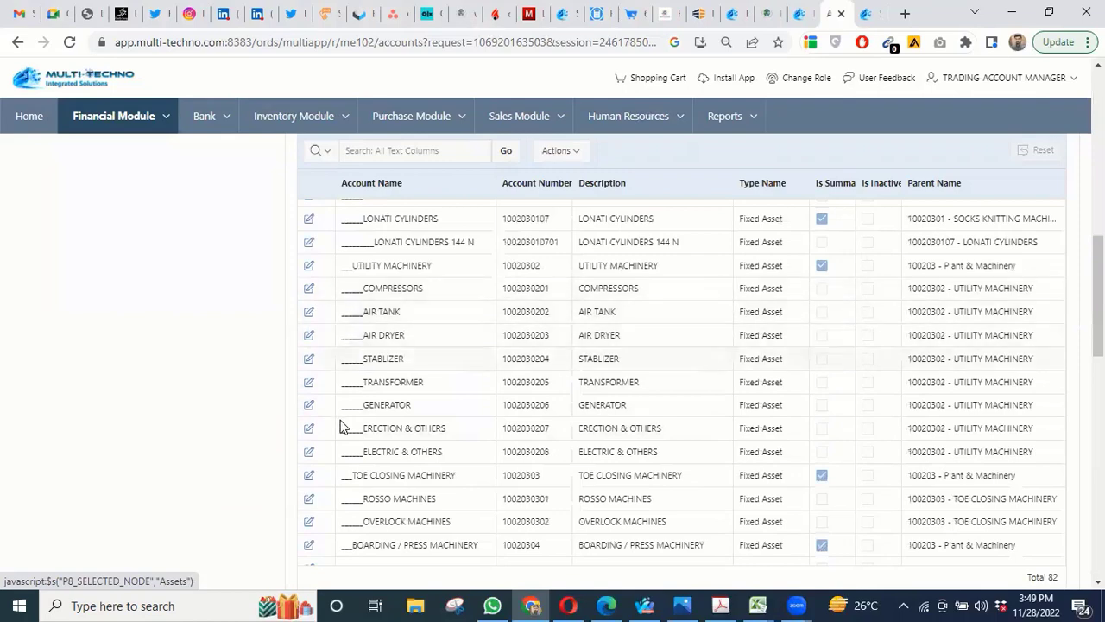
scroll(434, 378, "up", 10)
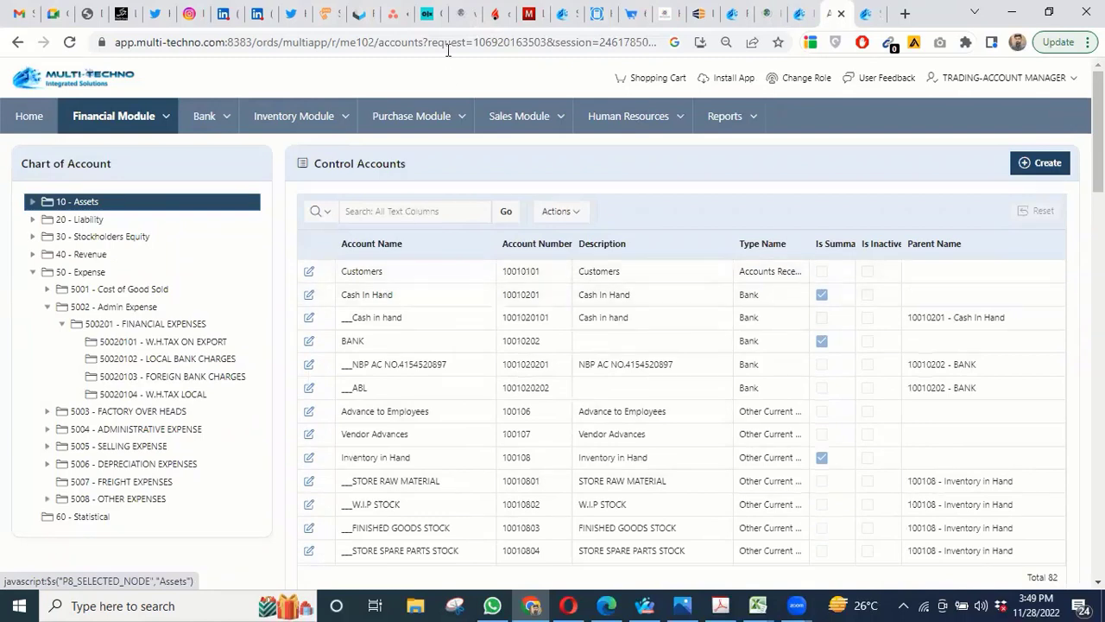
Step: Open the Items list from the Inventory Module's Items Setup and look through the defined items
left_click(303, 123)
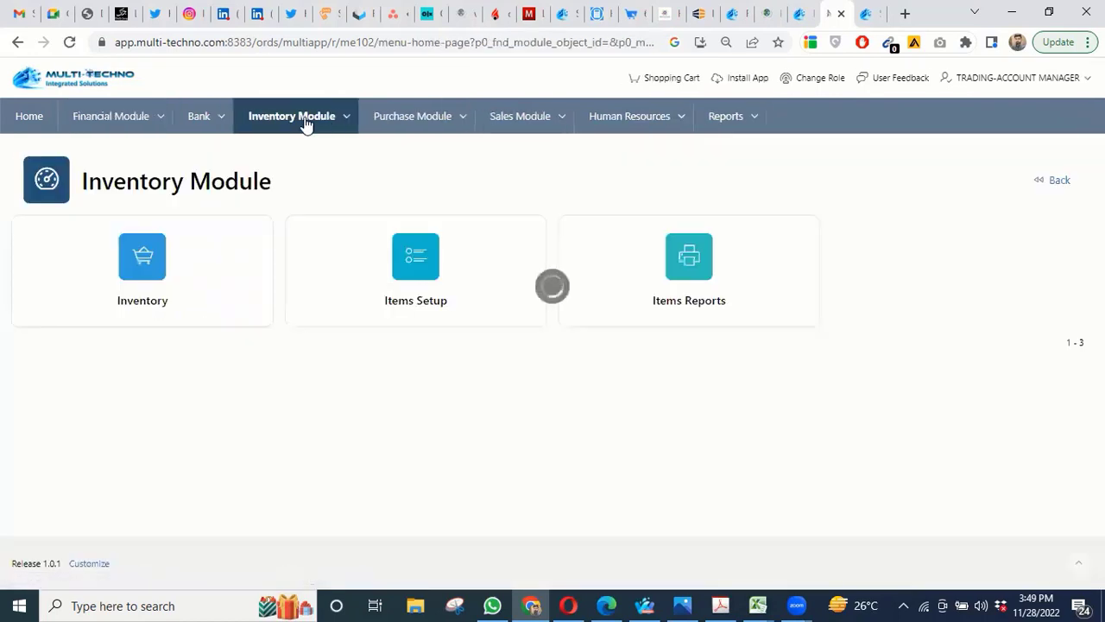
left_click(424, 259)
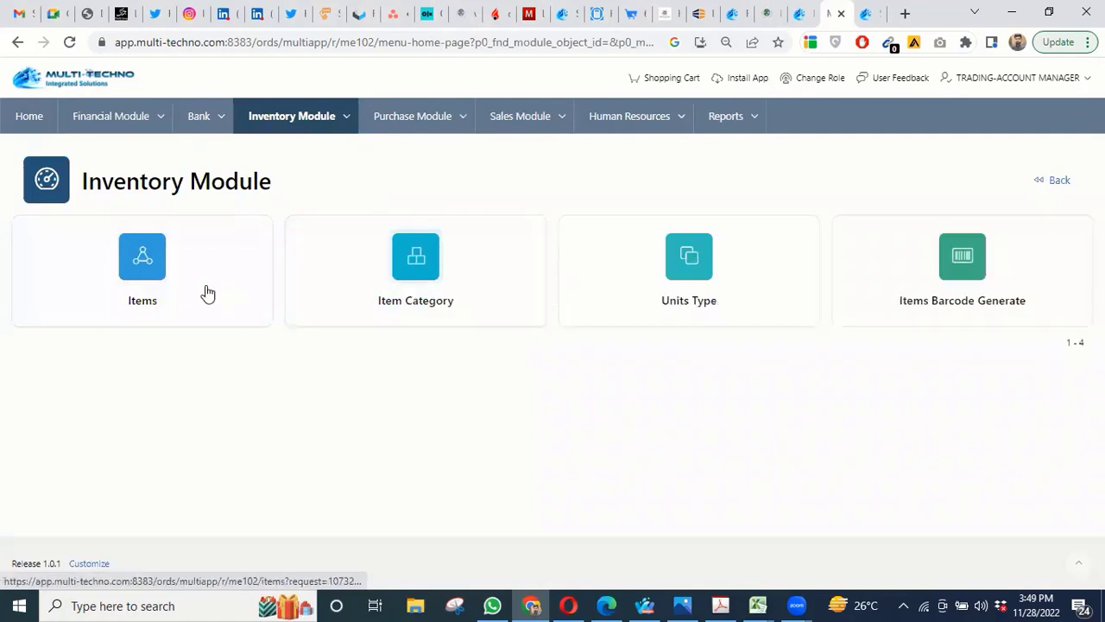
left_click(143, 264)
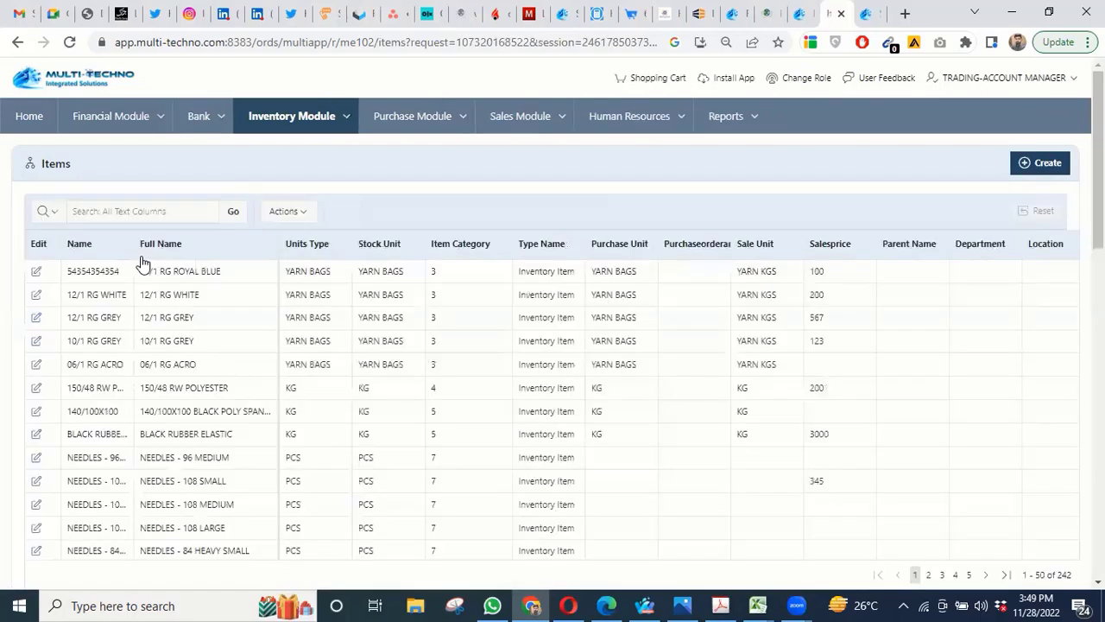
scroll(147, 296, "down", 5)
scroll(147, 297, "down", 3)
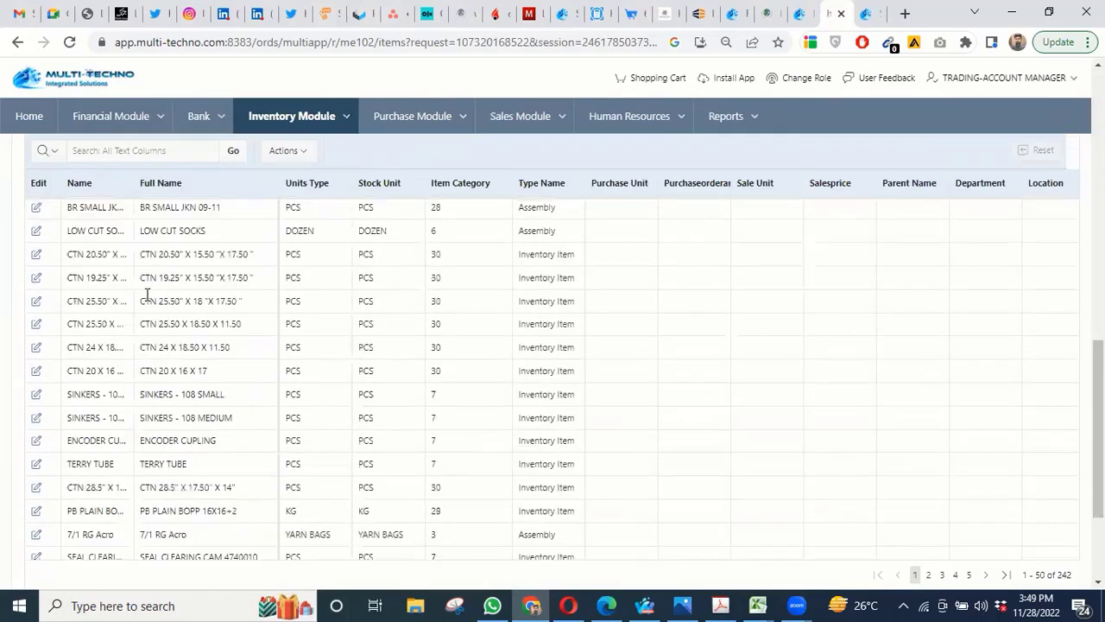
scroll(148, 291, "up", 10)
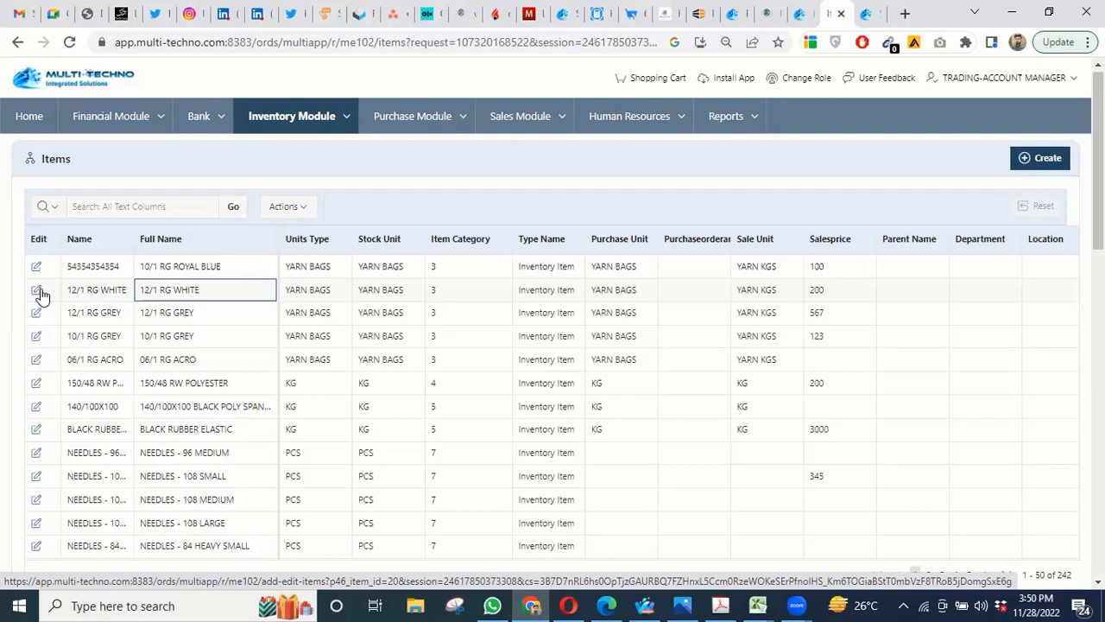
Step: Open the 12/1 RG WHITE item record and examine its primary, sales and purchase information
left_click(38, 291)
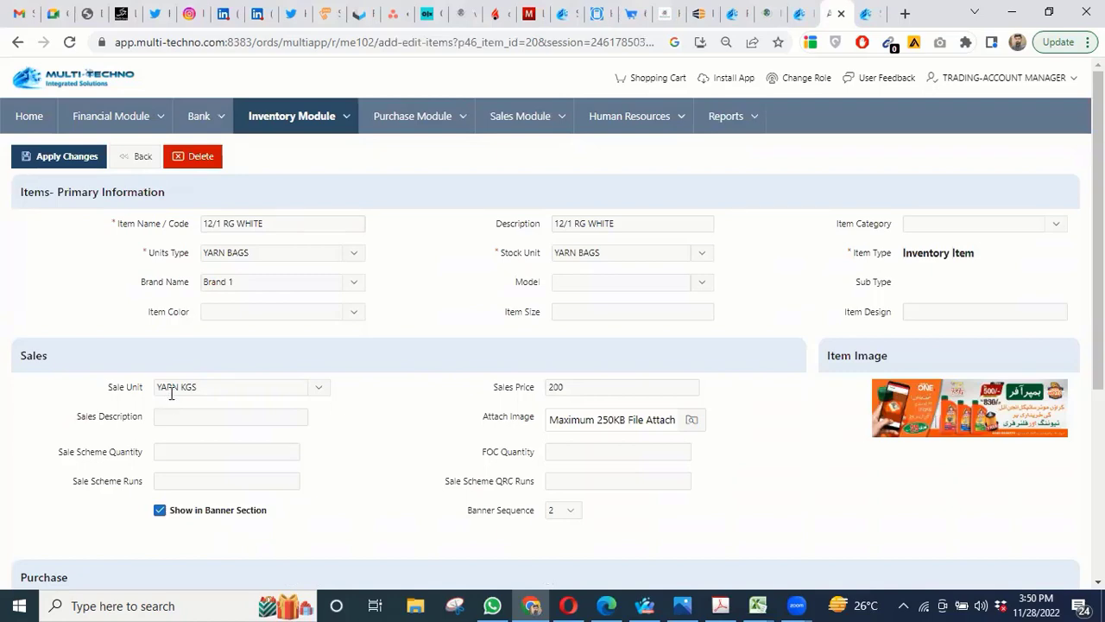
scroll(276, 359, "down", 4)
scroll(278, 354, "up", 2)
scroll(278, 354, "up", 2)
Step: Open the Purchase Order list in the Purchase Module
left_click(413, 116)
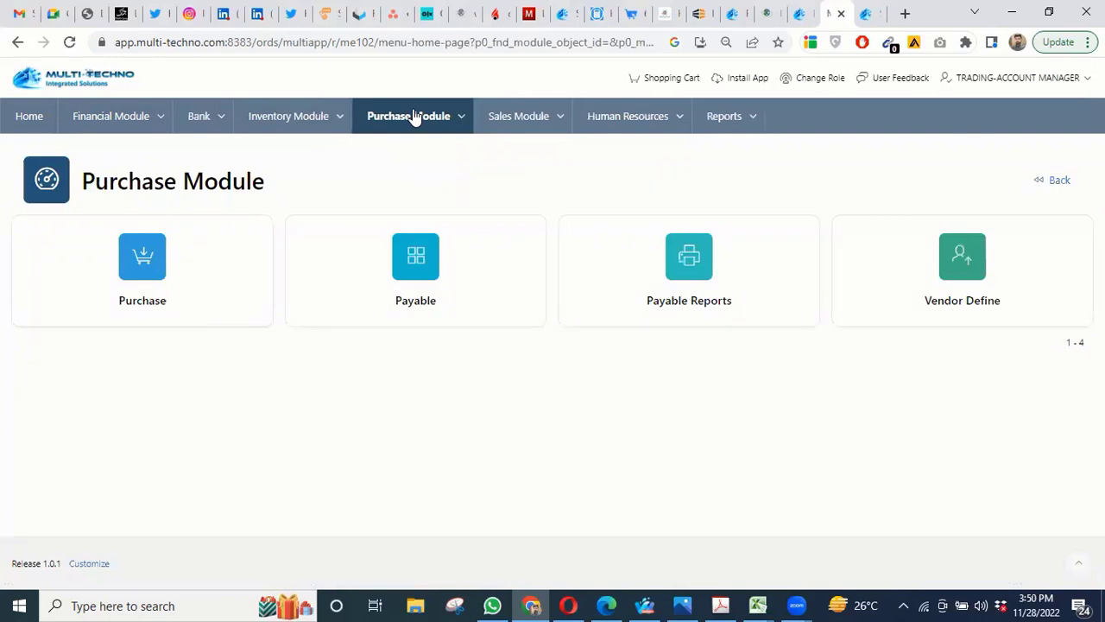
left_click(123, 285)
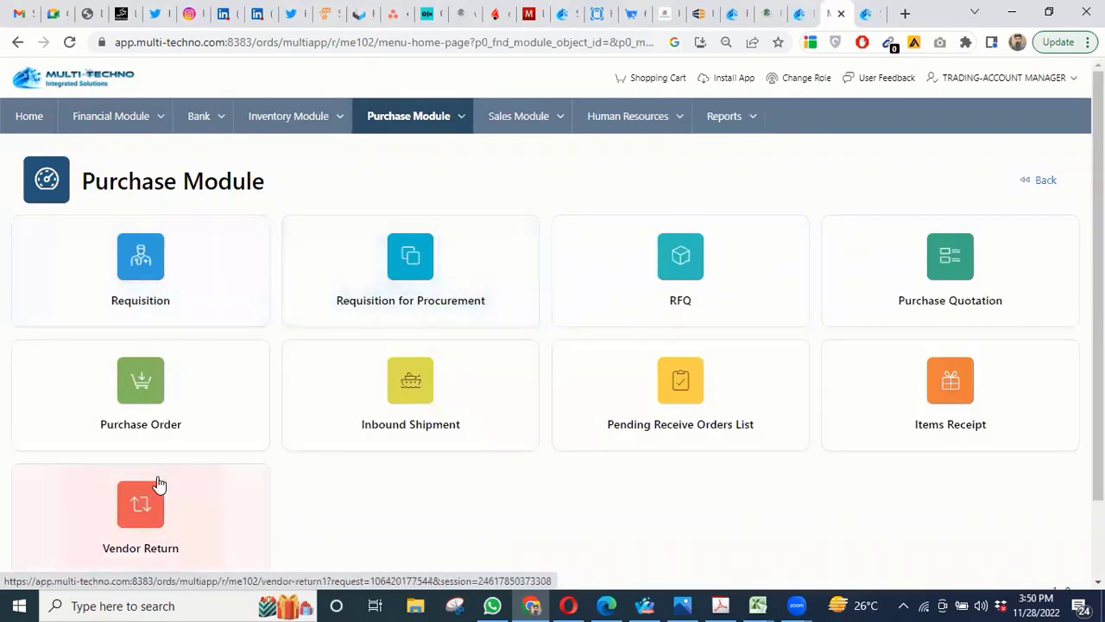
left_click(148, 388)
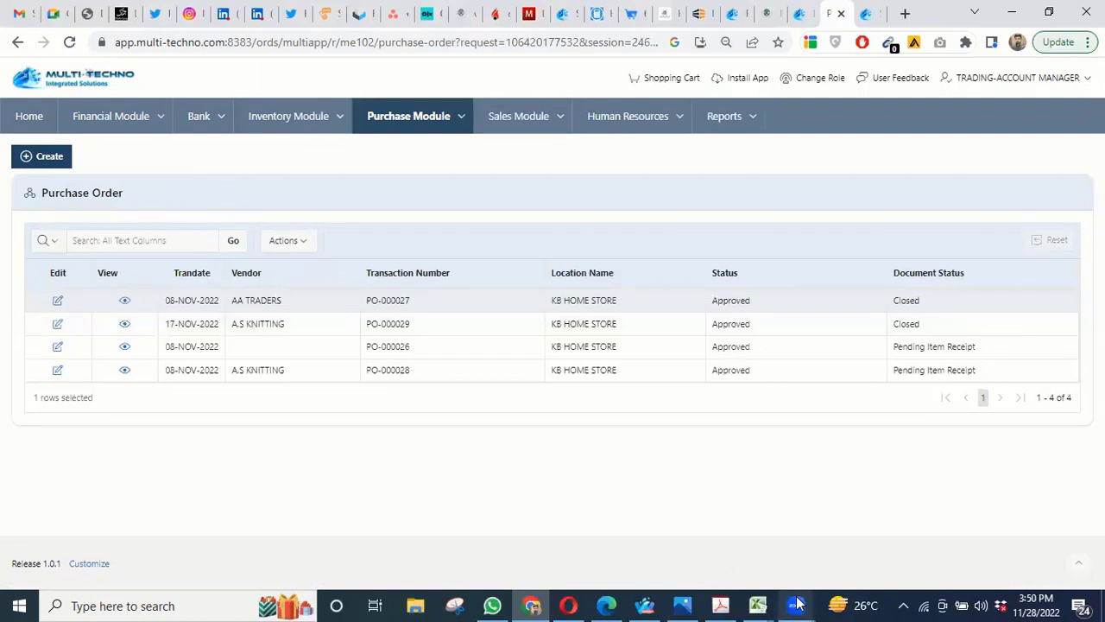
Step: Switch to the E-Com Pioneers Business Chart workbook in Excel and show its Business Chart sheet
left_click(760, 604)
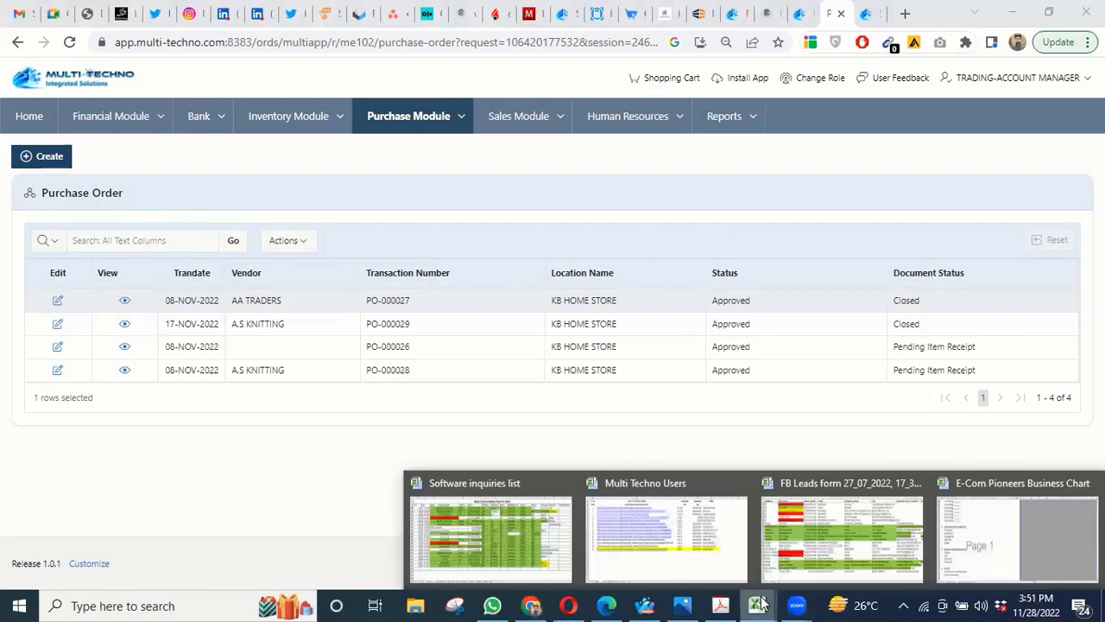
left_click(984, 531)
left_click(97, 554)
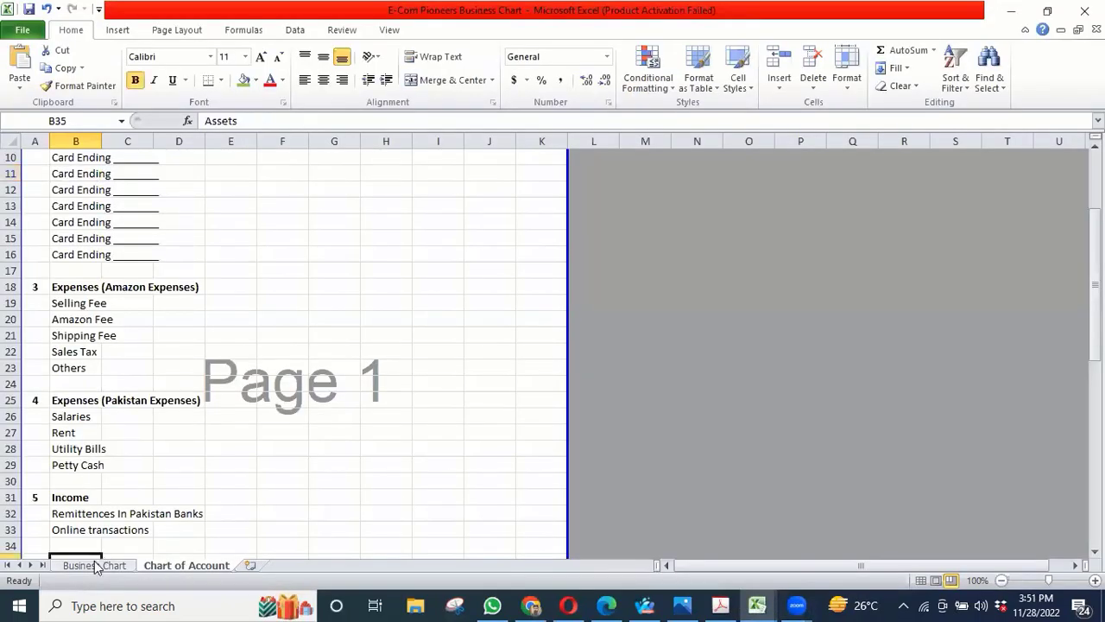
left_click(93, 566)
Step: Examine the business chart's office branches, business lines and their income and expense boxes
scroll(423, 423, "up", 1)
scroll(424, 423, "down", 1)
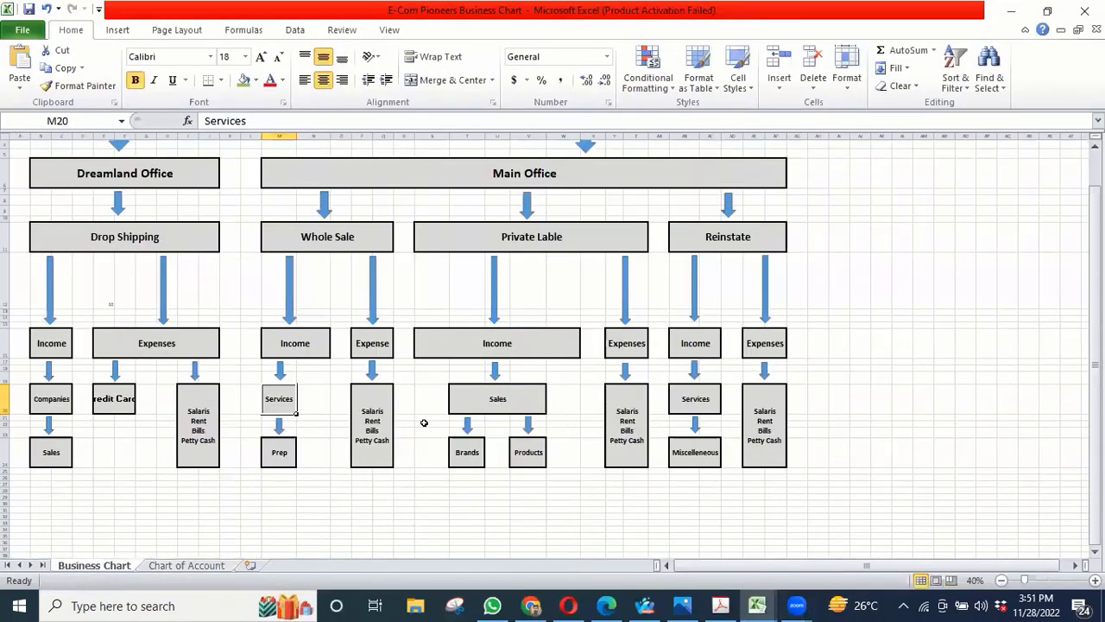
scroll(424, 423, "up", 1)
scroll(423, 423, "down", 1)
scroll(712, 360, "up", 3)
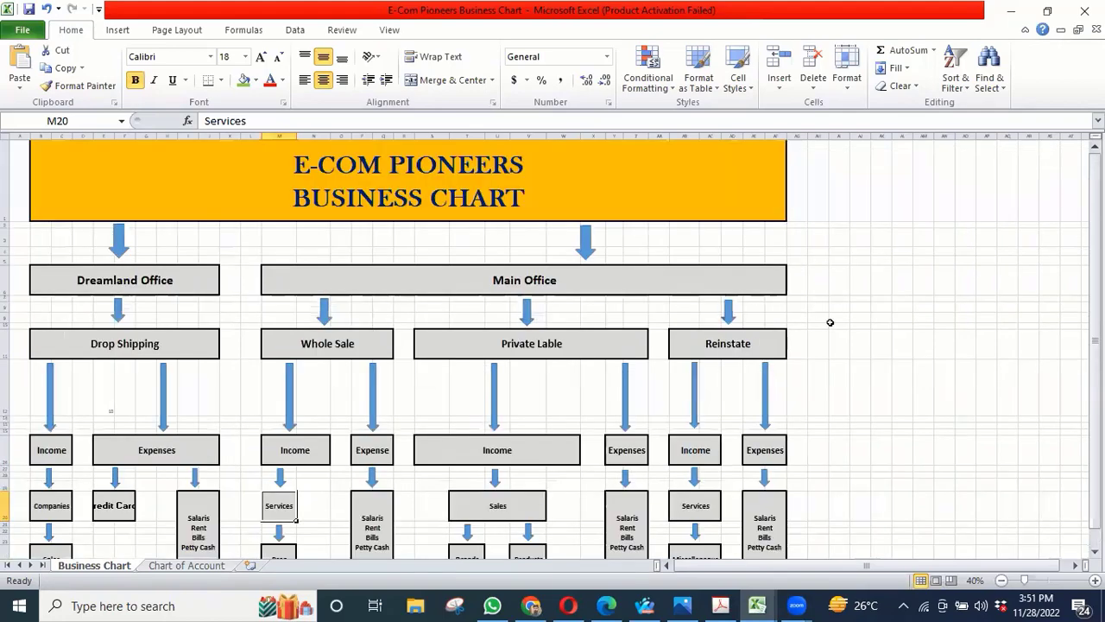
scroll(829, 322, "down", 3)
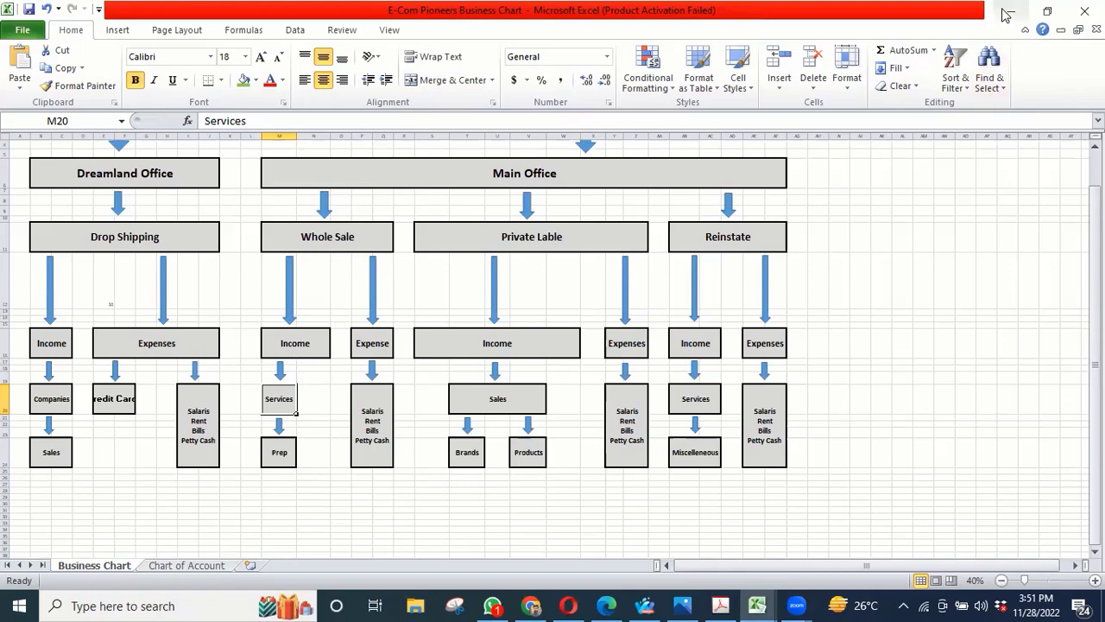
Step: Switch back to the Multi-Techno site in Chrome and open the Departments list under the Financial Module's Classifications
left_click(544, 604)
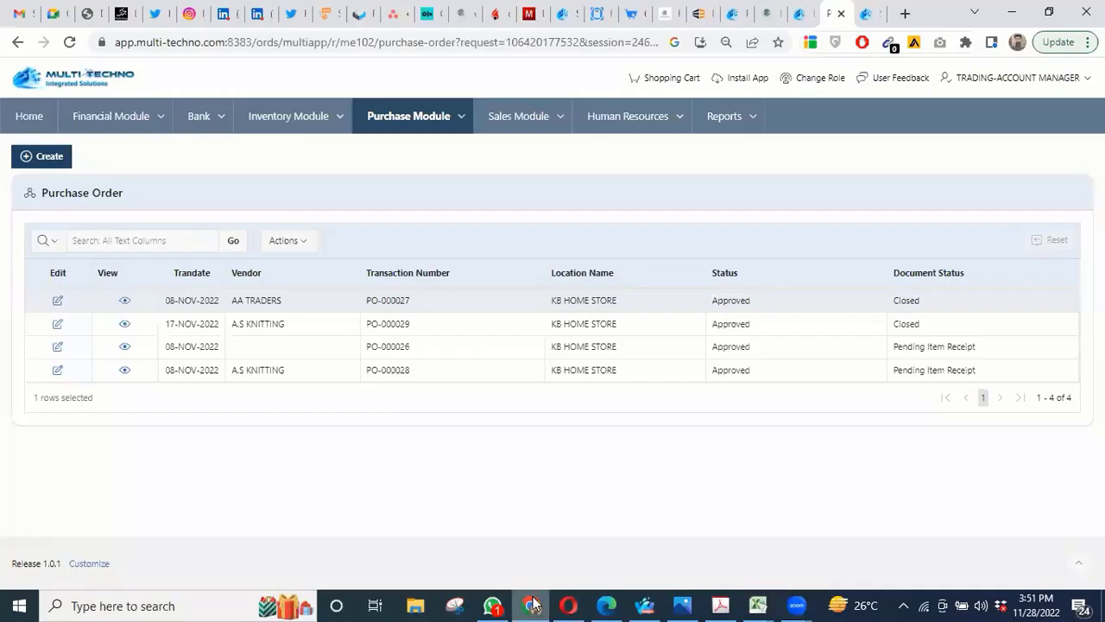
left_click(151, 115)
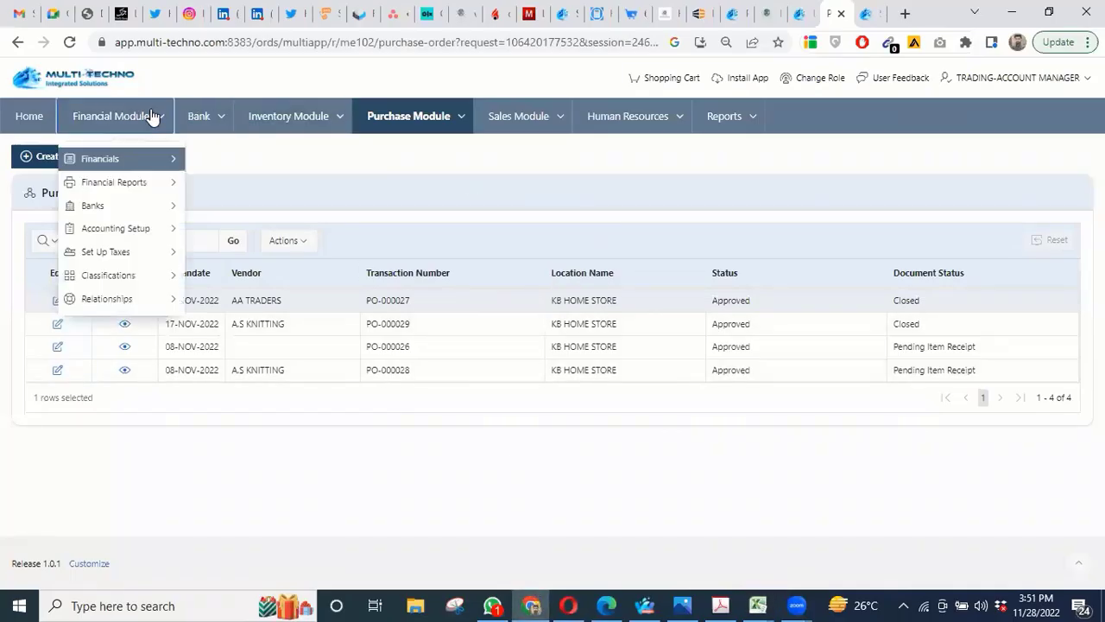
left_click(164, 275)
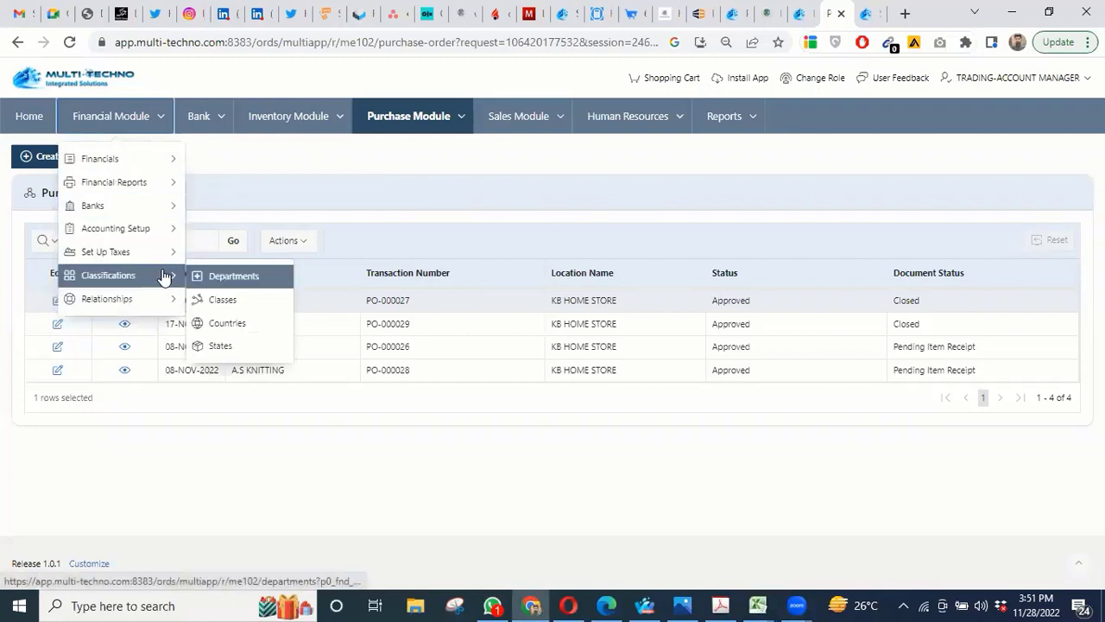
left_click(233, 277)
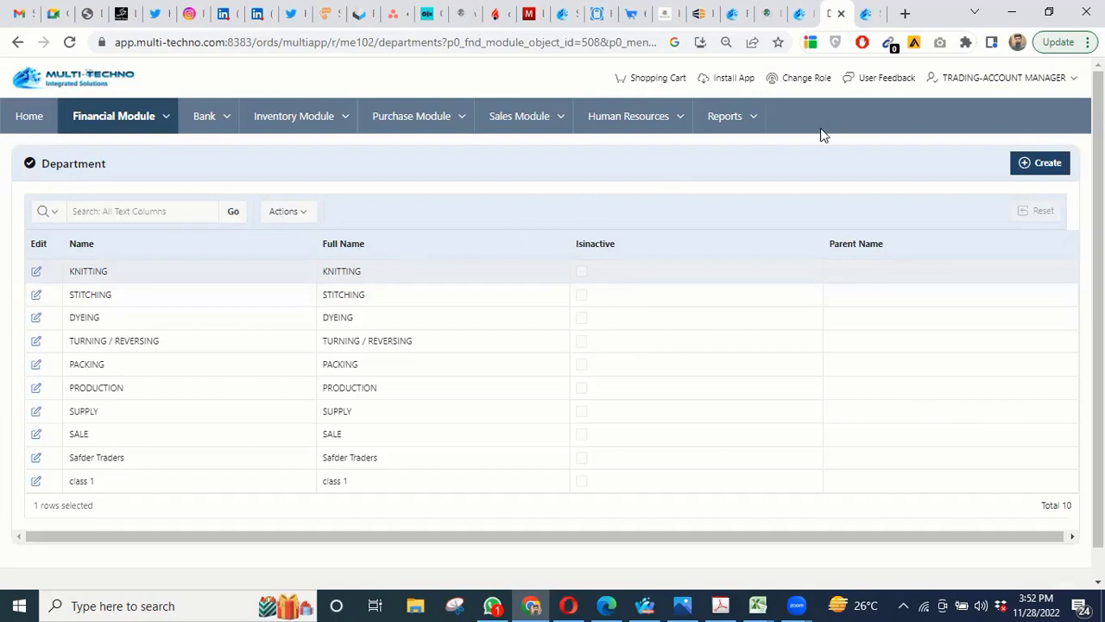
left_click(166, 119)
mouse_move(159, 187)
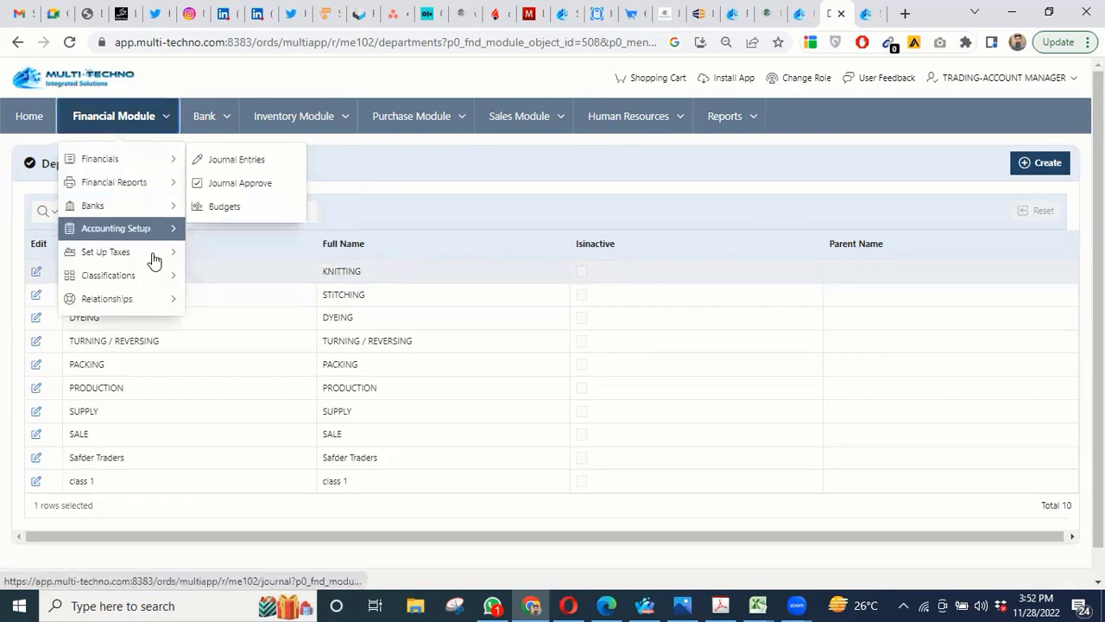
mouse_move(154, 298)
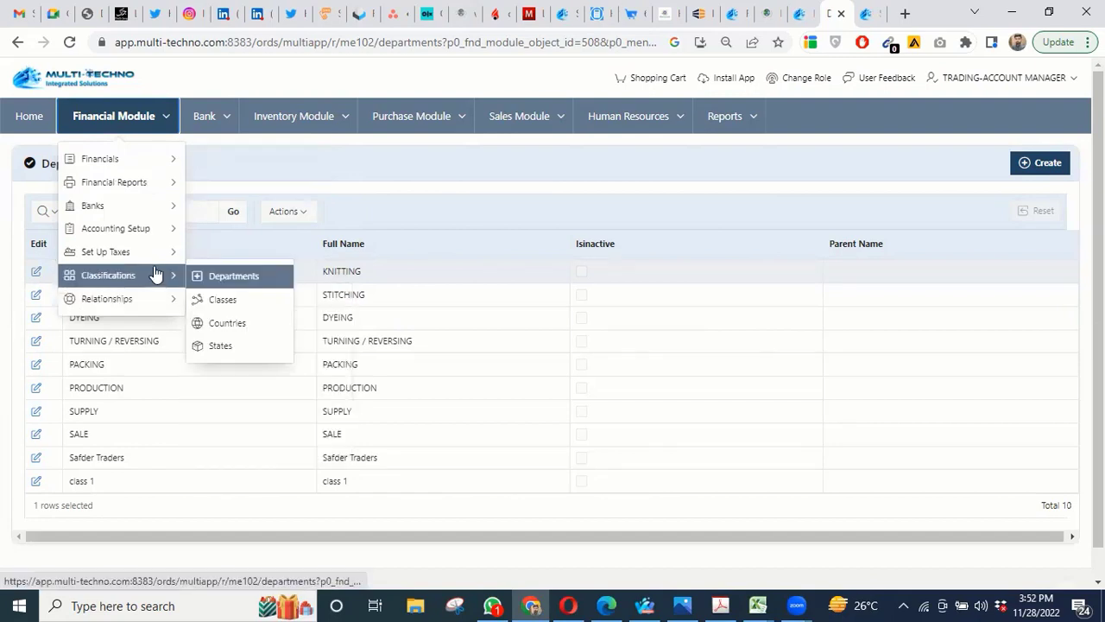
mouse_move(158, 264)
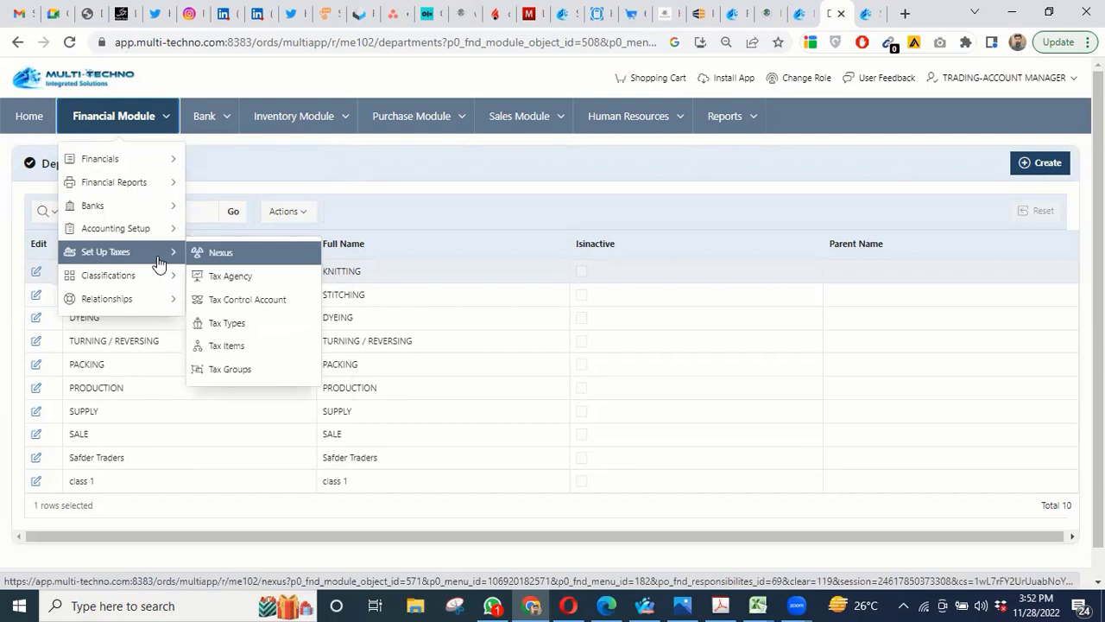
mouse_move(153, 227)
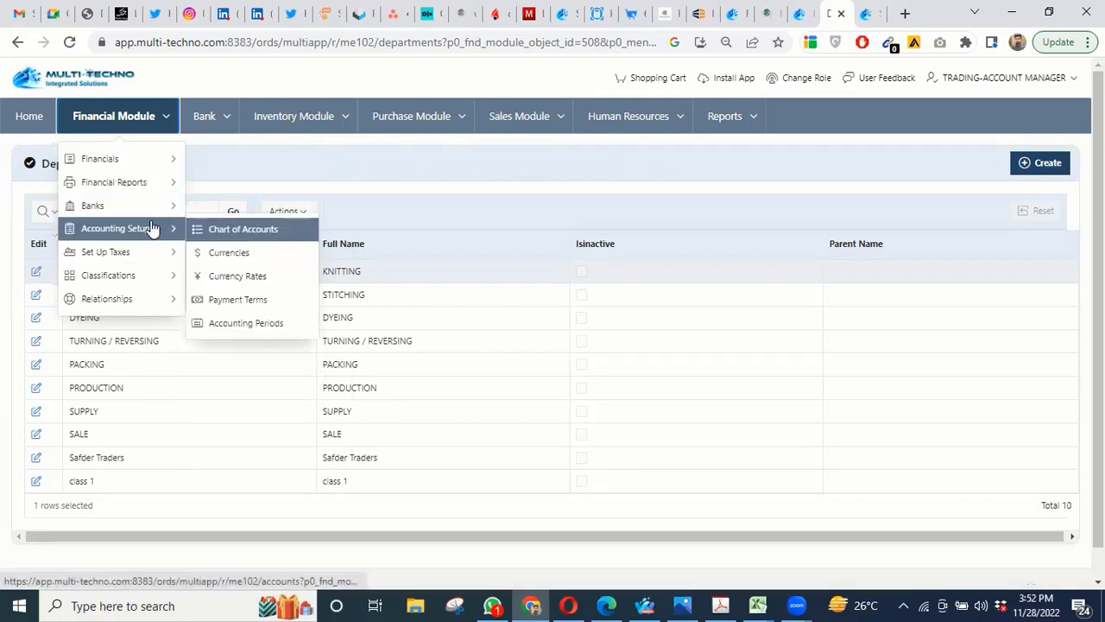
mouse_move(385, 120)
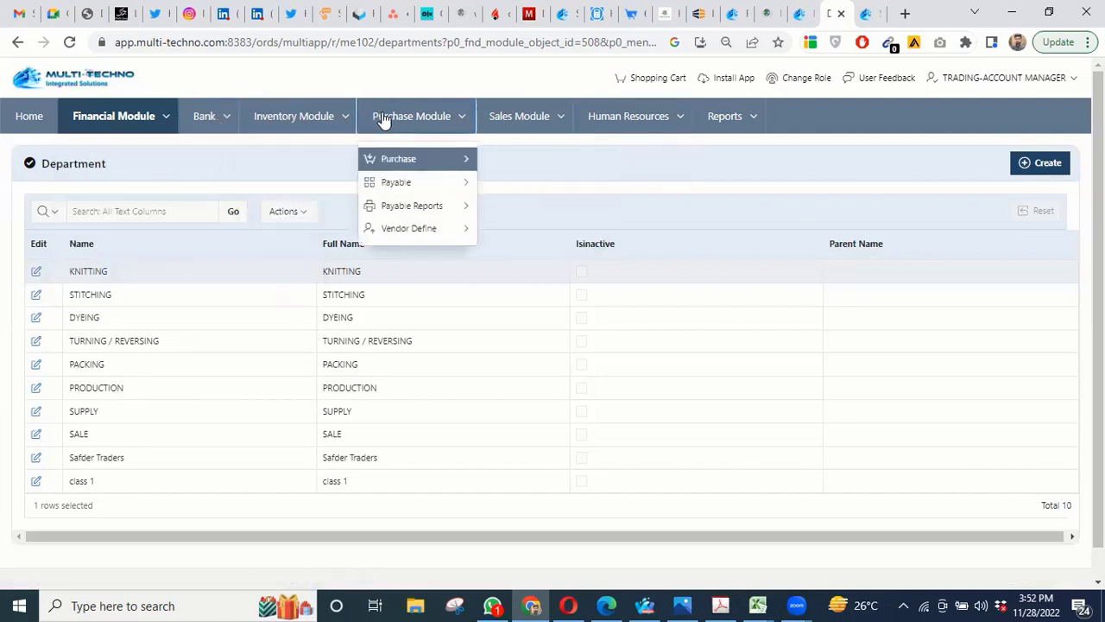
mouse_move(163, 121)
mouse_move(167, 167)
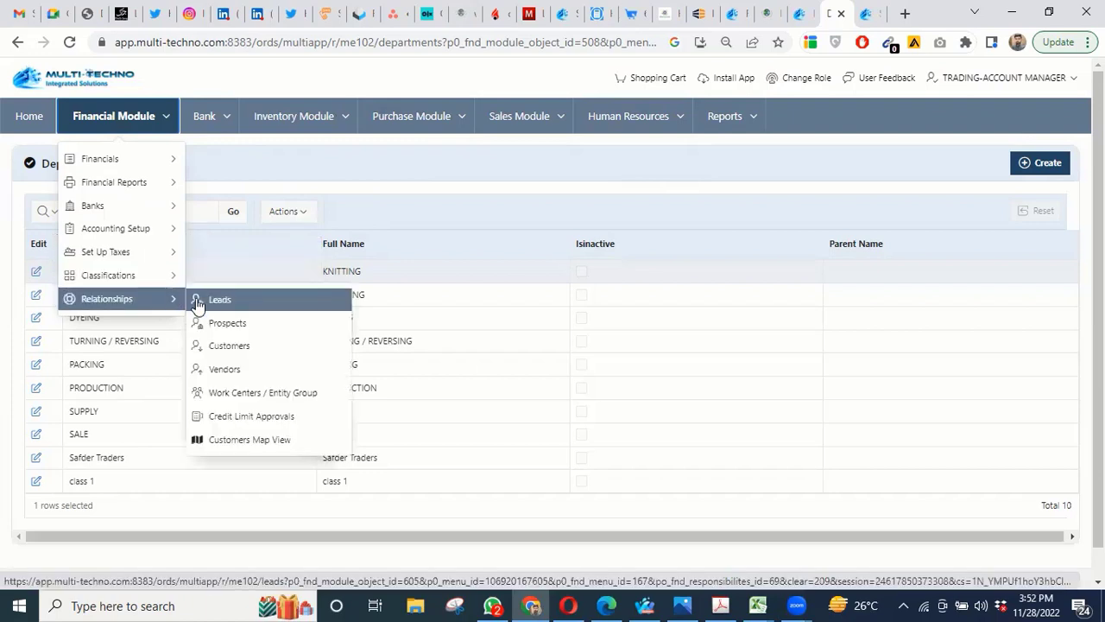
Step: Sign out of the trading account and sign back in with the saved ADMIN username and password
left_click(1075, 80)
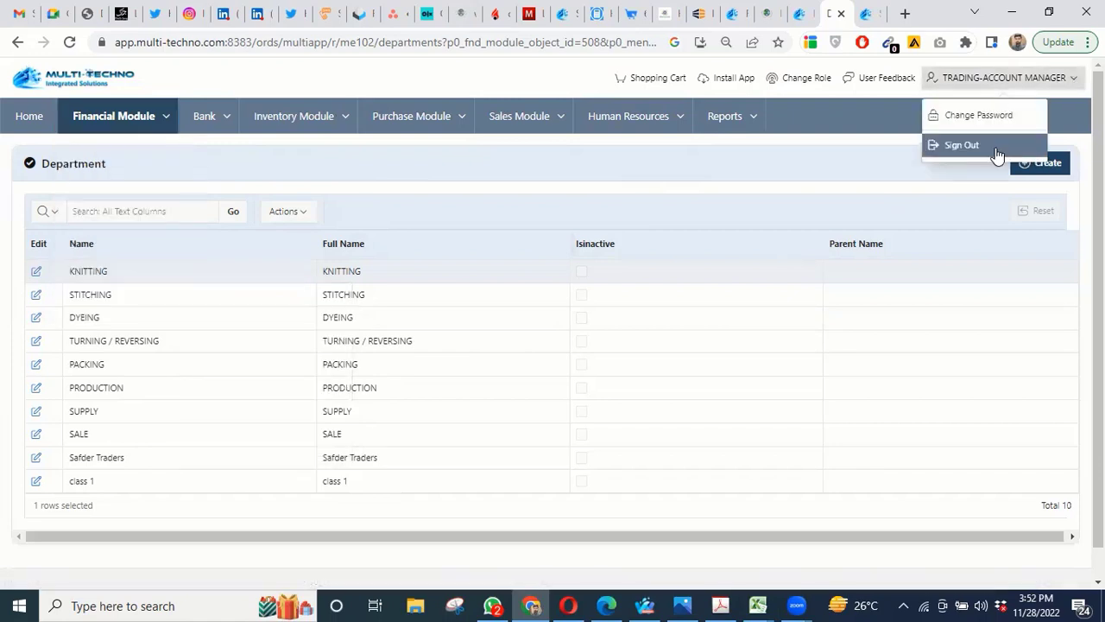
left_click(995, 151)
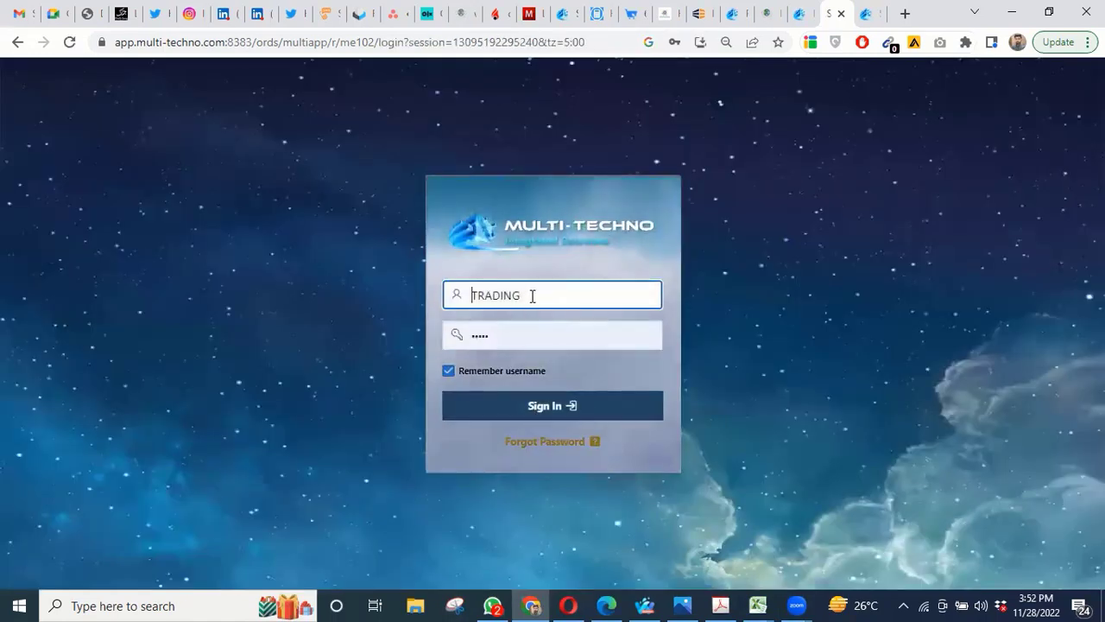
left_click(532, 295)
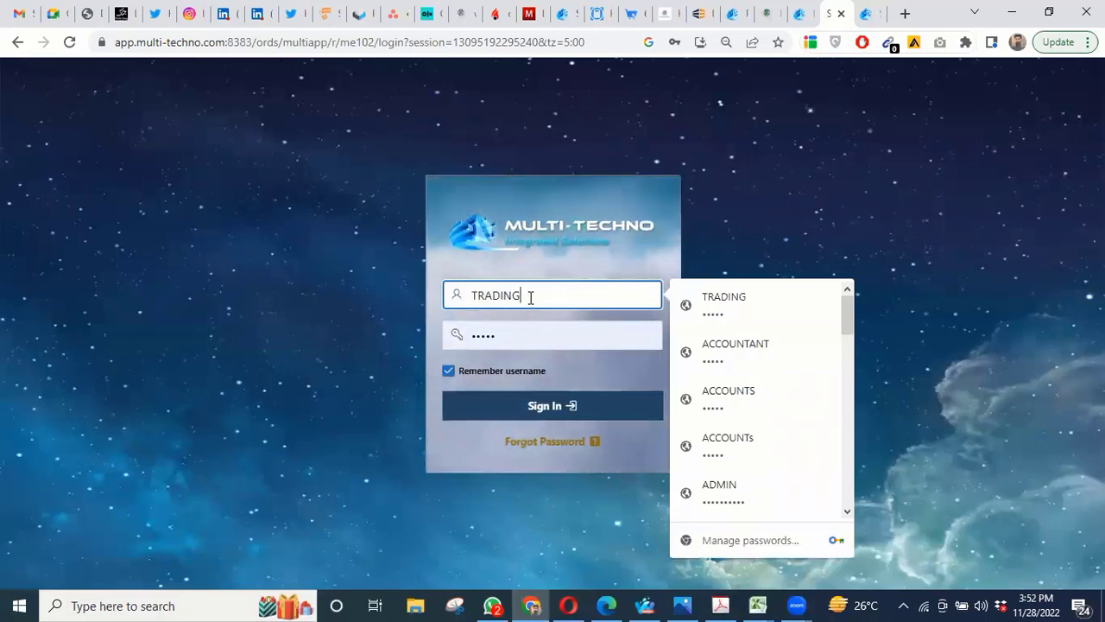
left_click(714, 497)
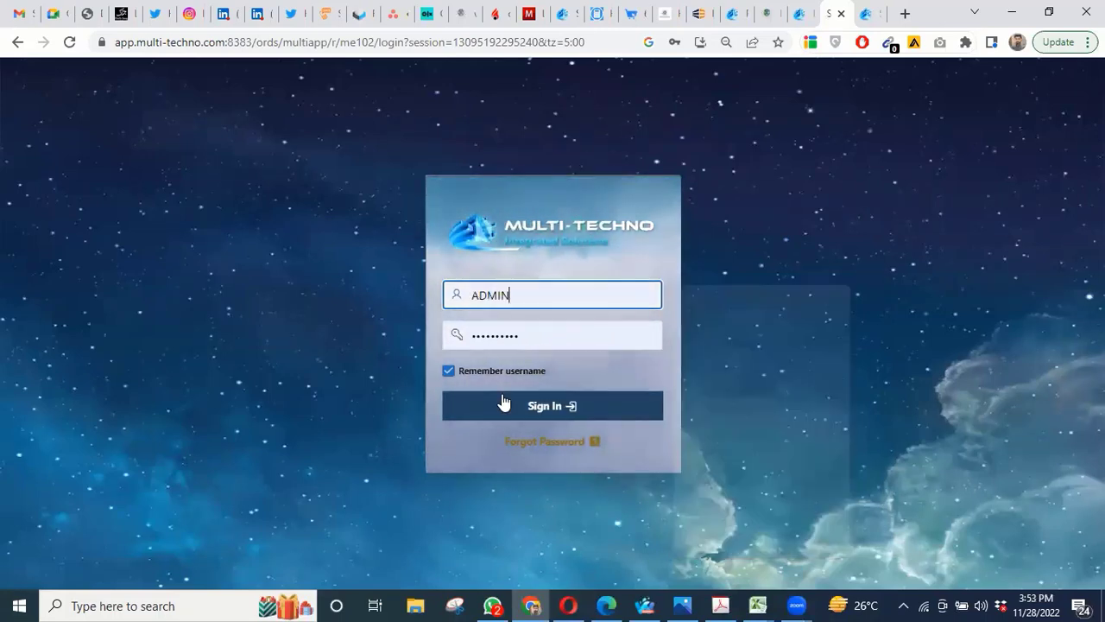
left_click(501, 401)
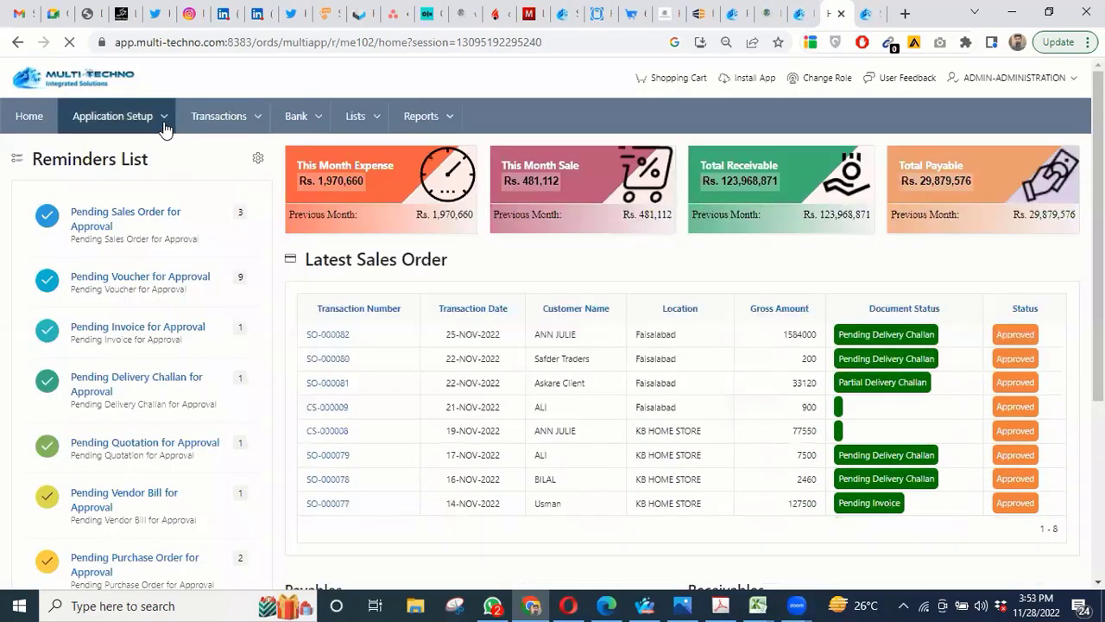
Step: Open the Subsidiaries list in the application's Company Setup
left_click(169, 119)
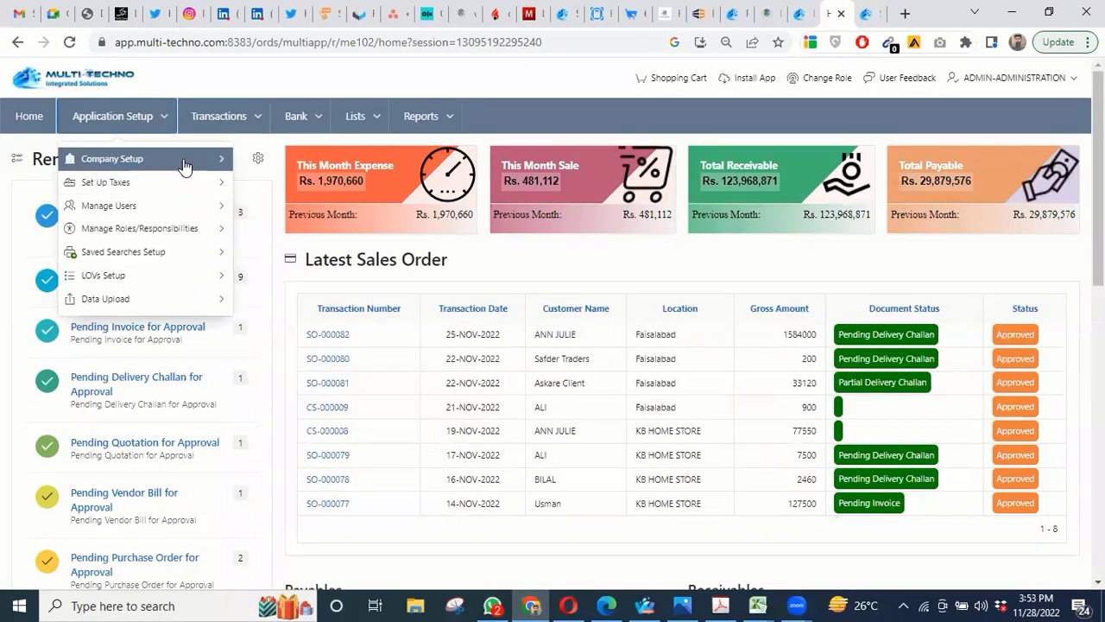
mouse_move(226, 161)
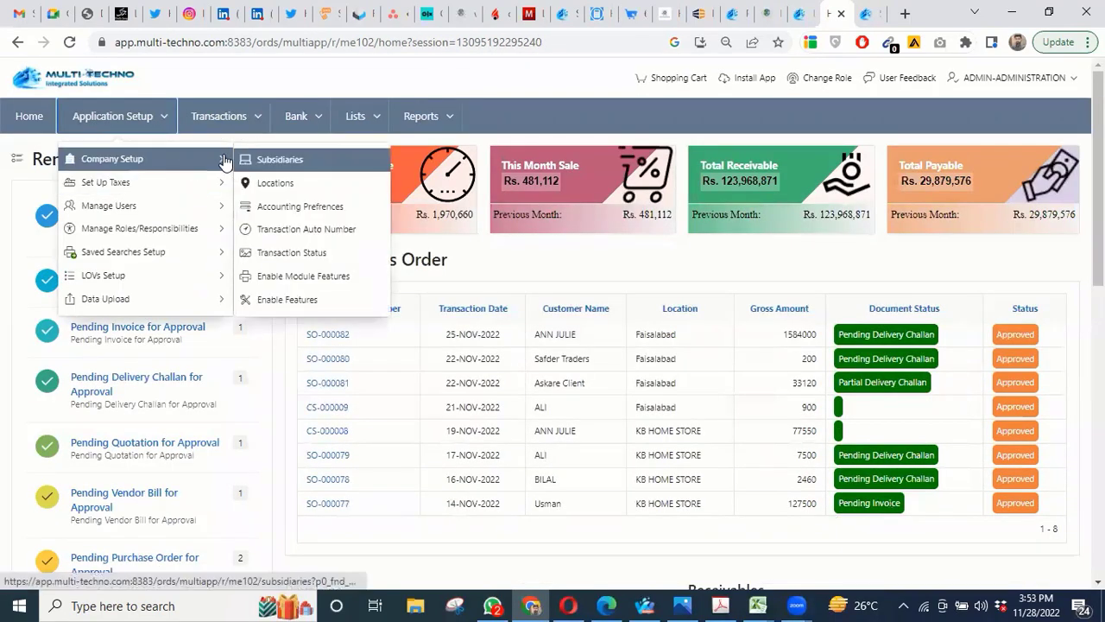
left_click(299, 166)
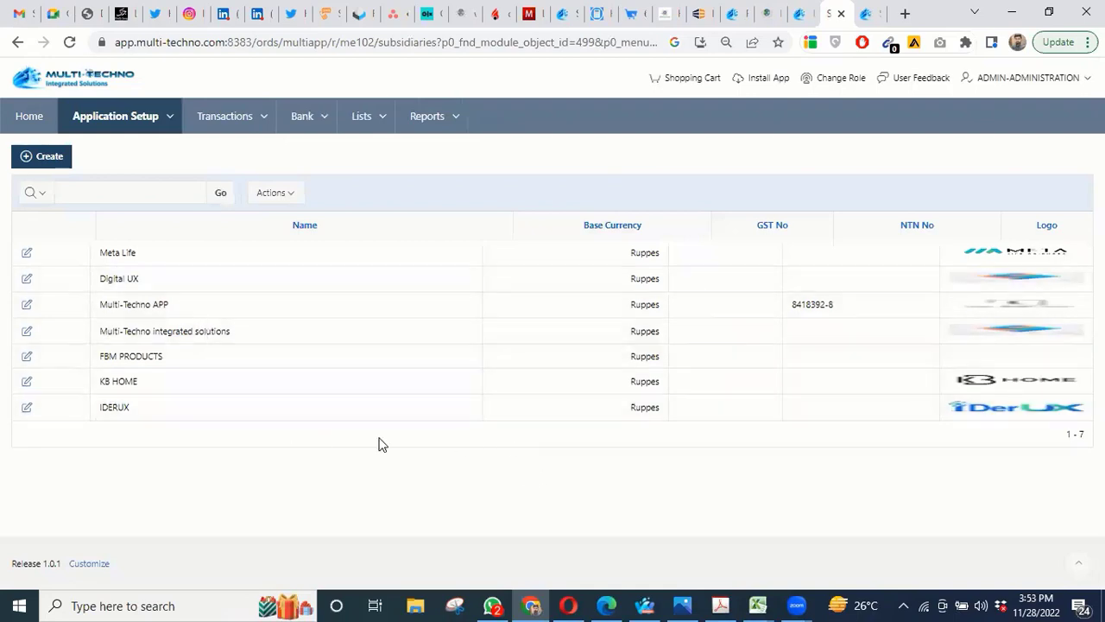
Step: Review the Meta Life subsidiary's details and roles, set its parent subsidiary to Multi-Techno APP and apply the changes
left_click(27, 253)
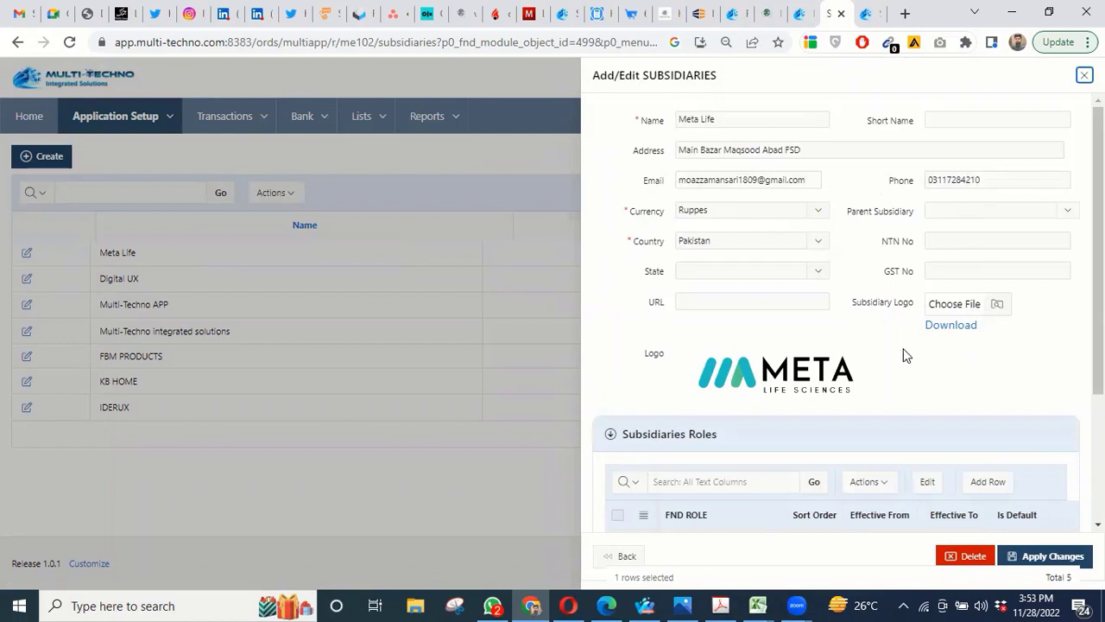
scroll(881, 333, "down", 2)
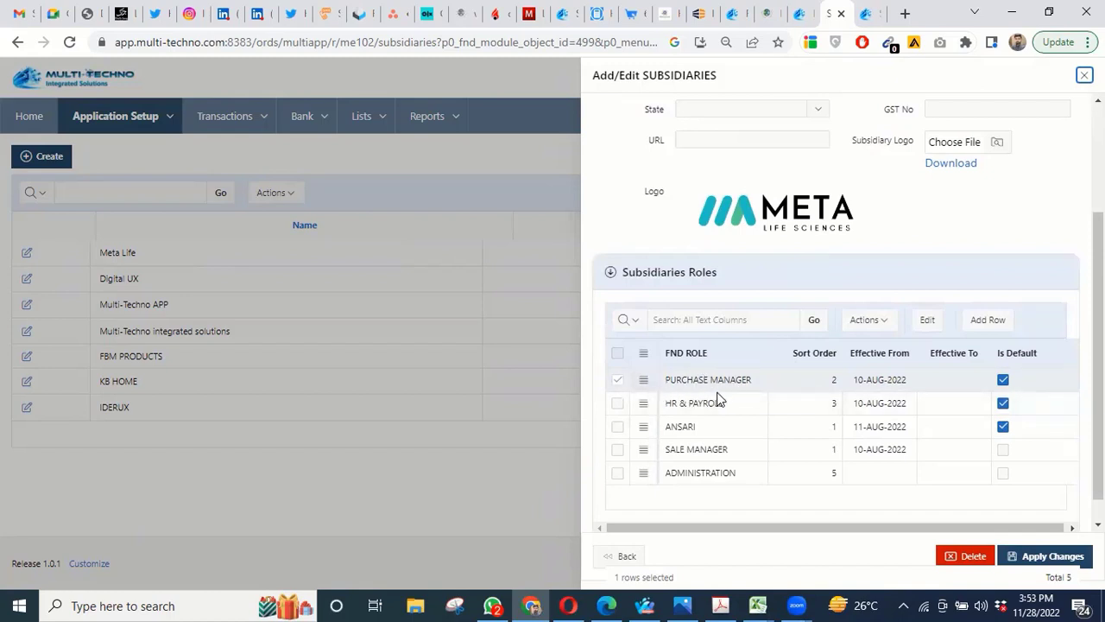
scroll(803, 380, "up", 2)
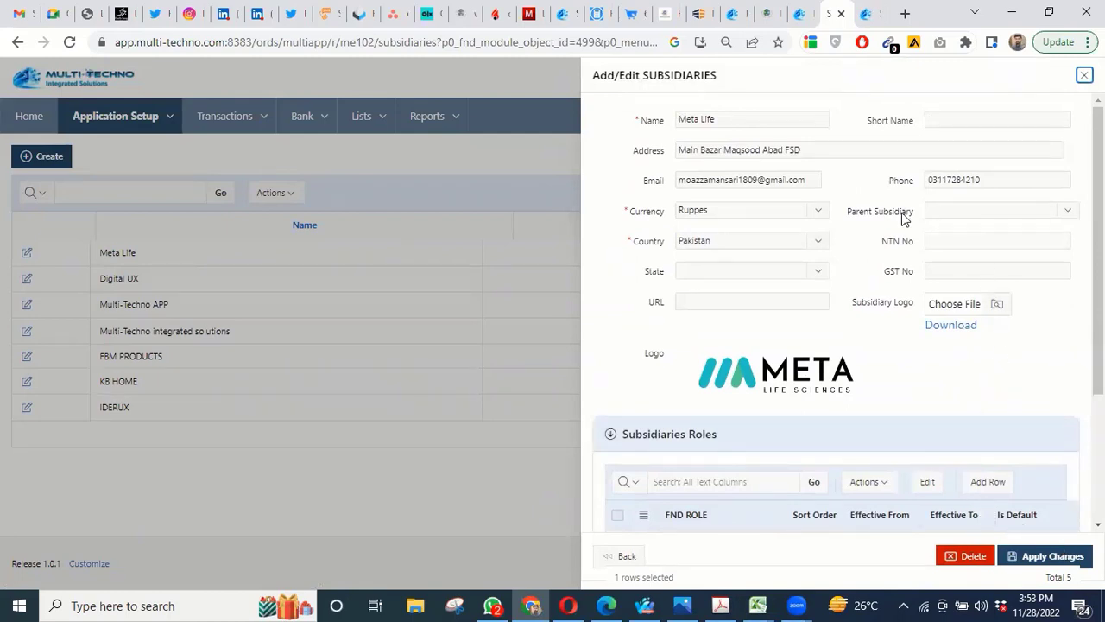
left_click(1063, 216)
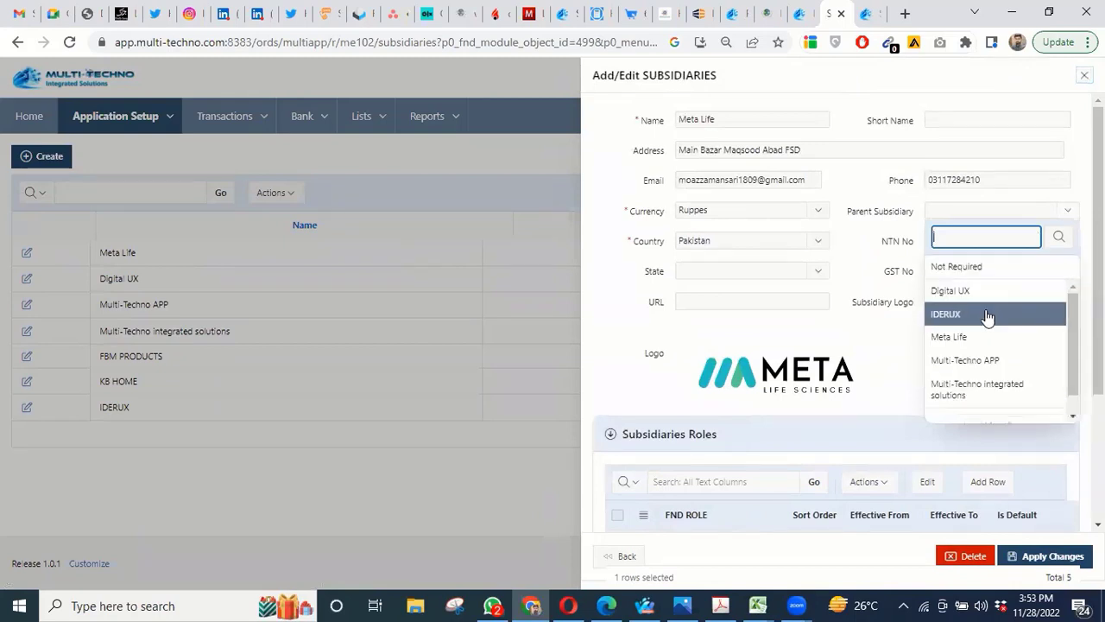
left_click(986, 360)
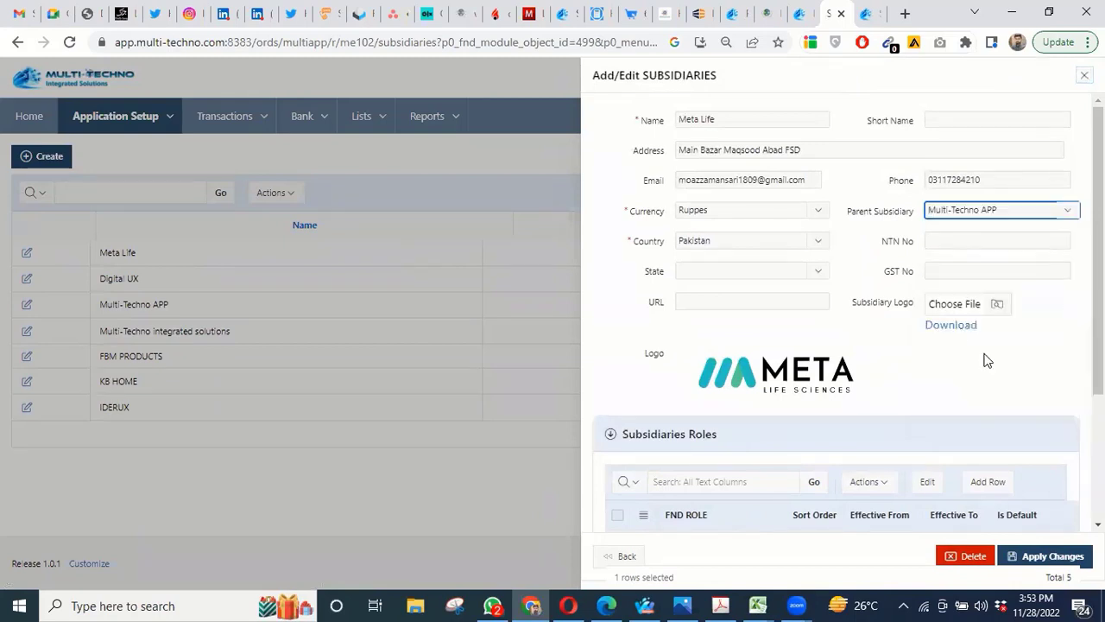
left_click(1028, 554)
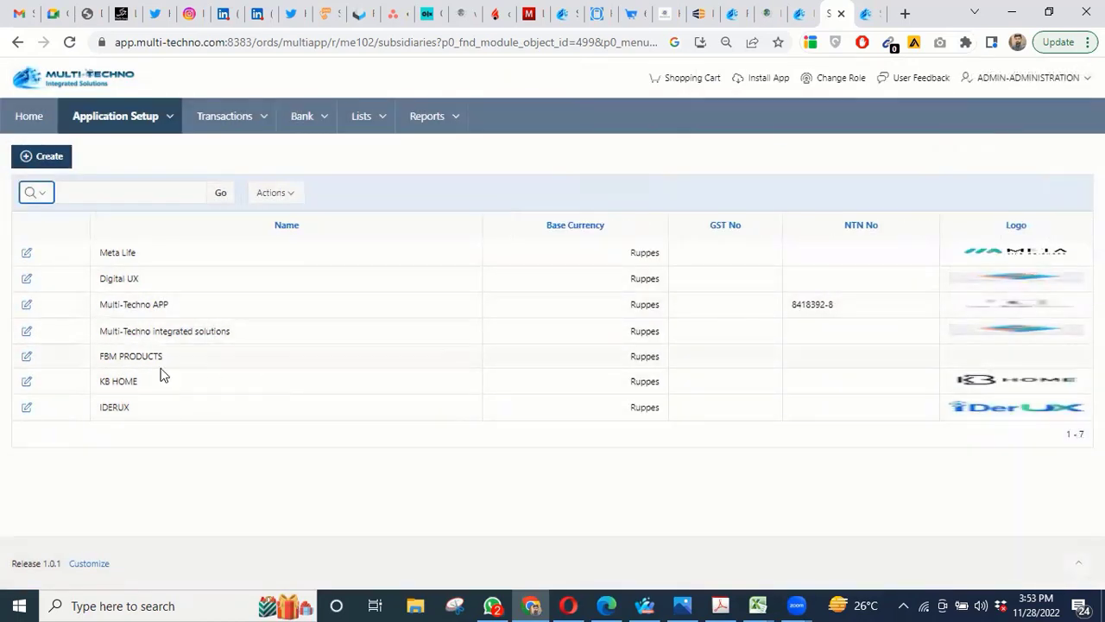
Step: Open the Multi-Techno integrated solutions subsidiary record, look over its details and close it
left_click(26, 333)
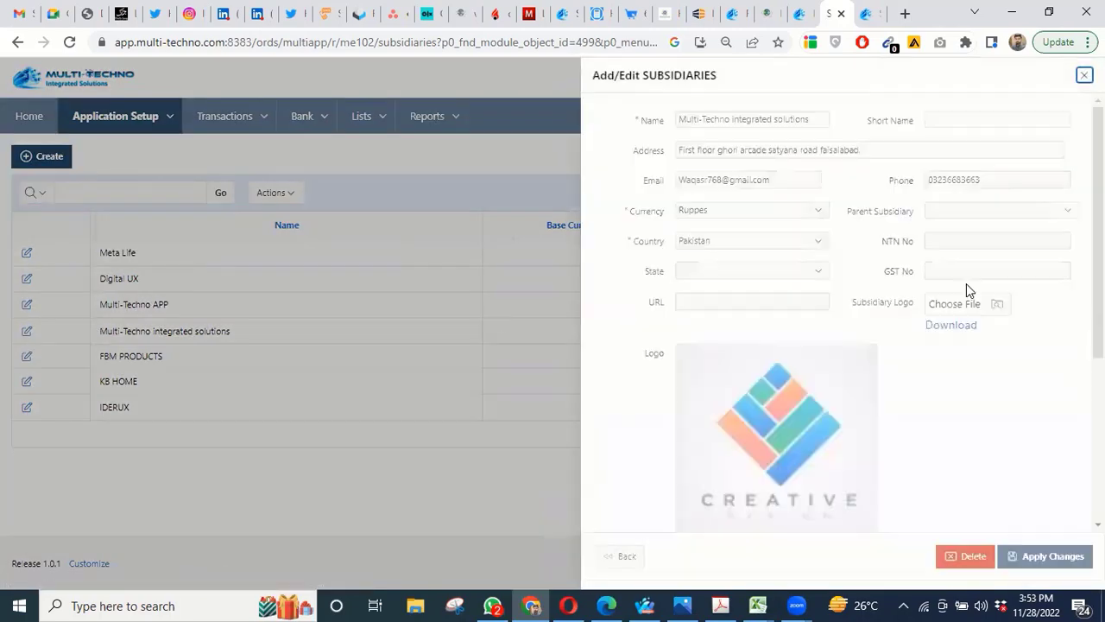
scroll(966, 333, "down", 2)
scroll(968, 341, "up", 2)
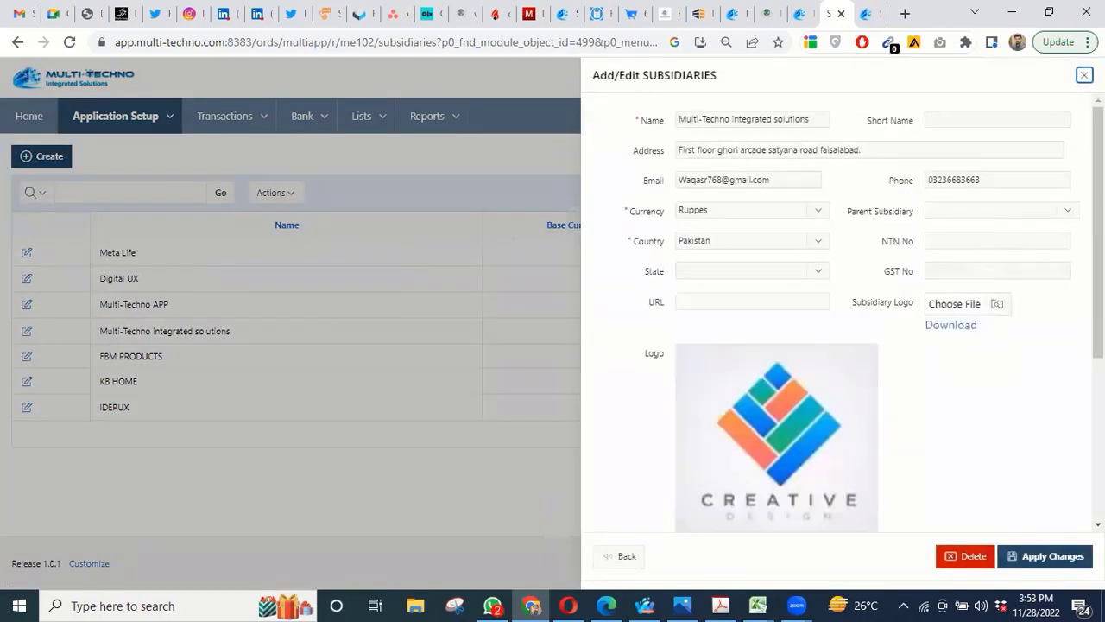
left_click(1085, 75)
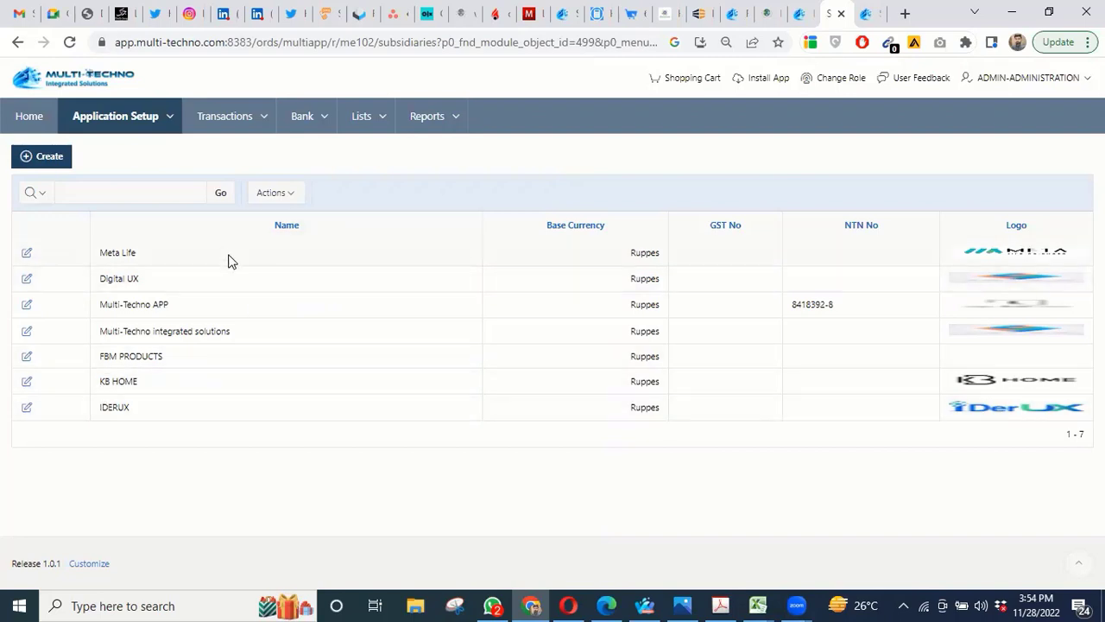
Step: Open the Locations list in the application's Company Setup
left_click(169, 120)
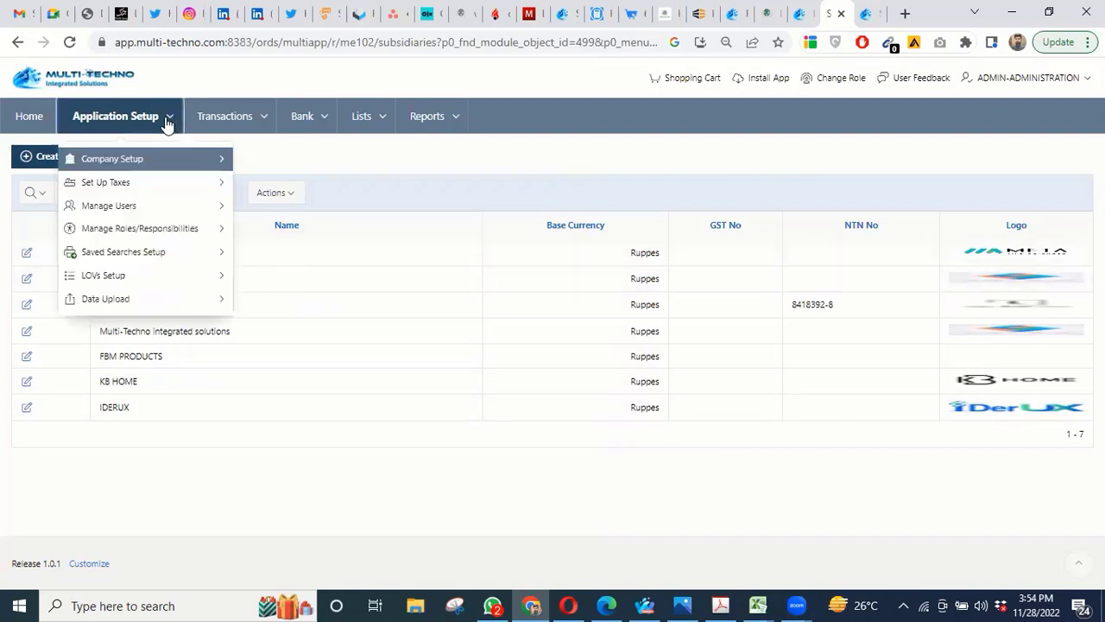
mouse_move(169, 164)
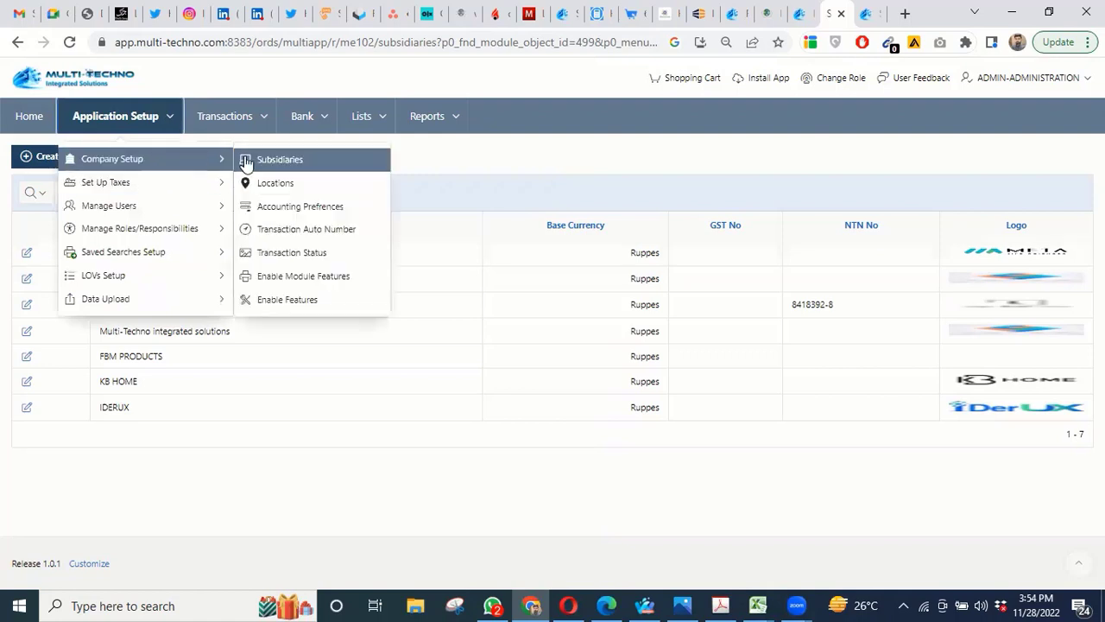
left_click(294, 184)
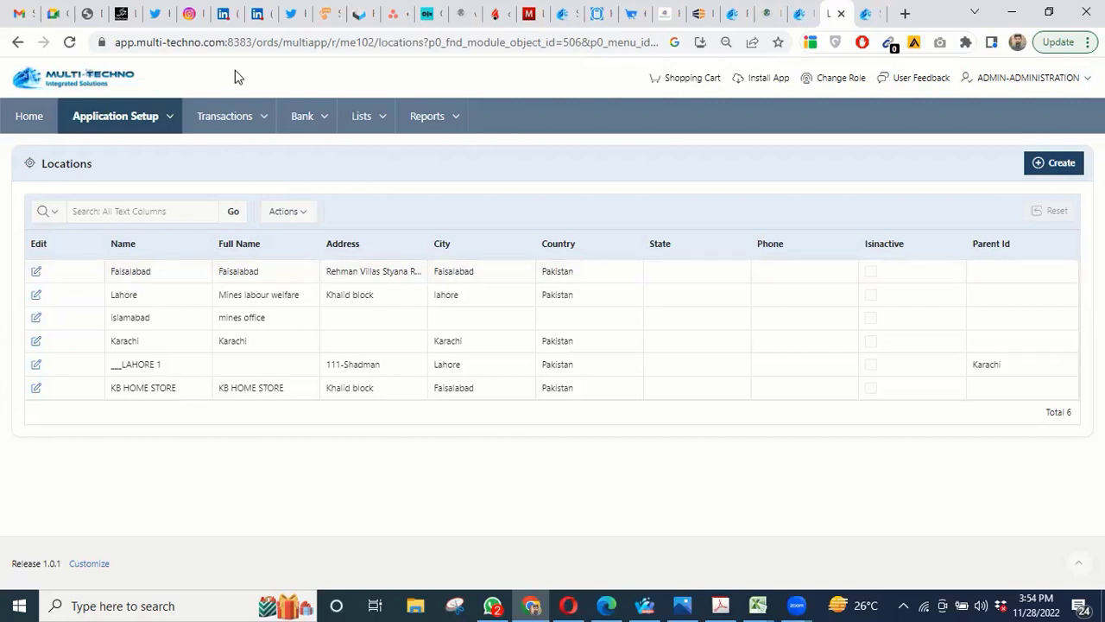
Step: Open the Journal Entries list under the financial transactions
left_click(451, 123)
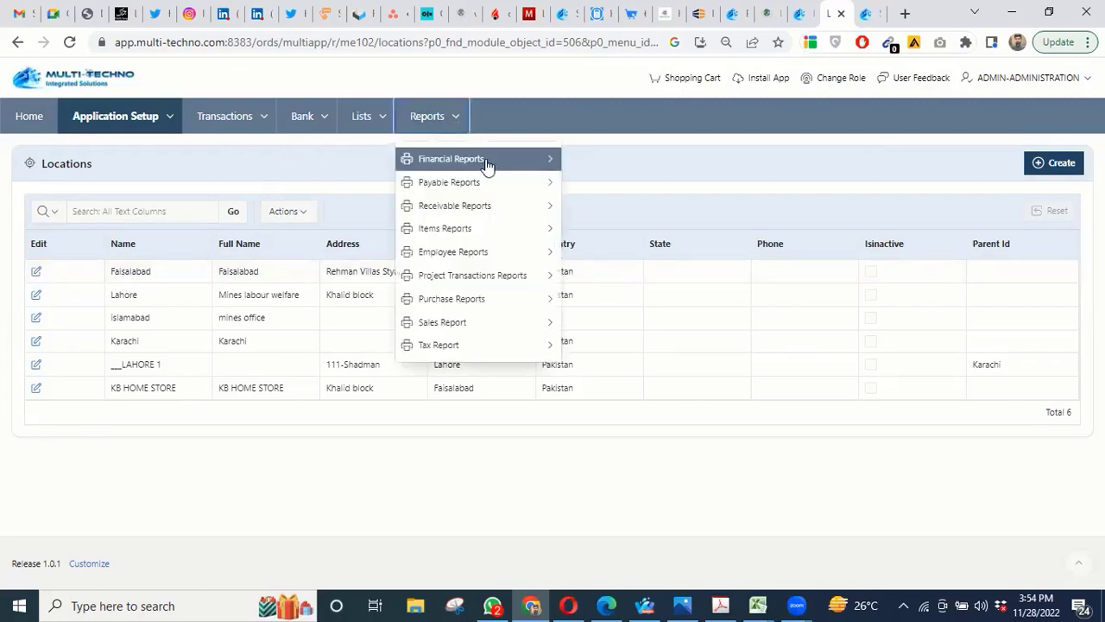
mouse_move(486, 161)
left_click(198, 133)
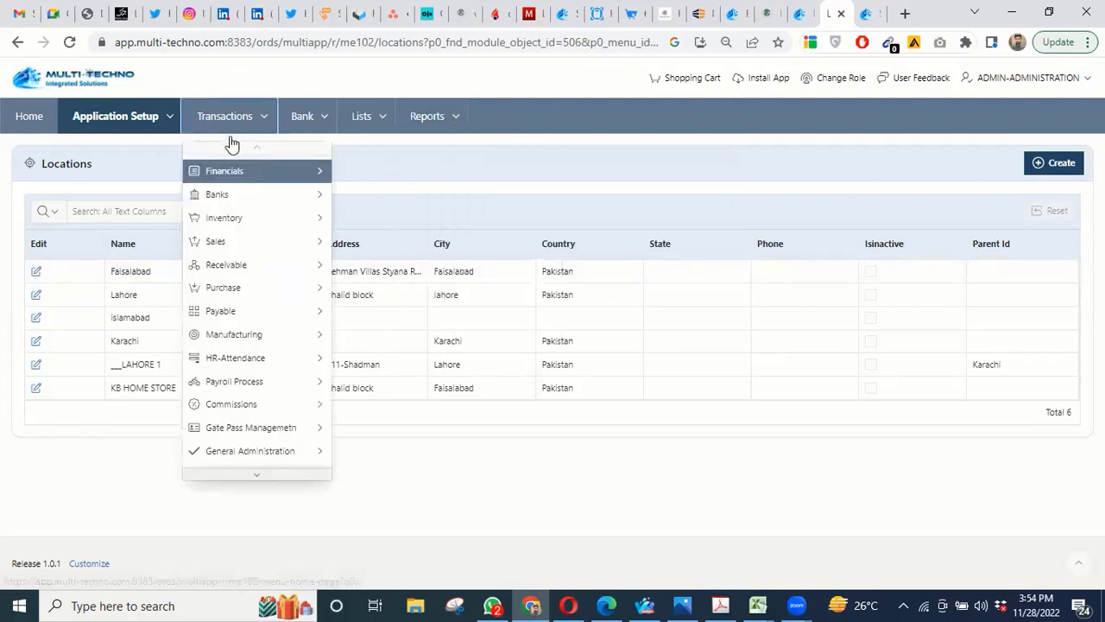
mouse_move(264, 174)
left_click(389, 176)
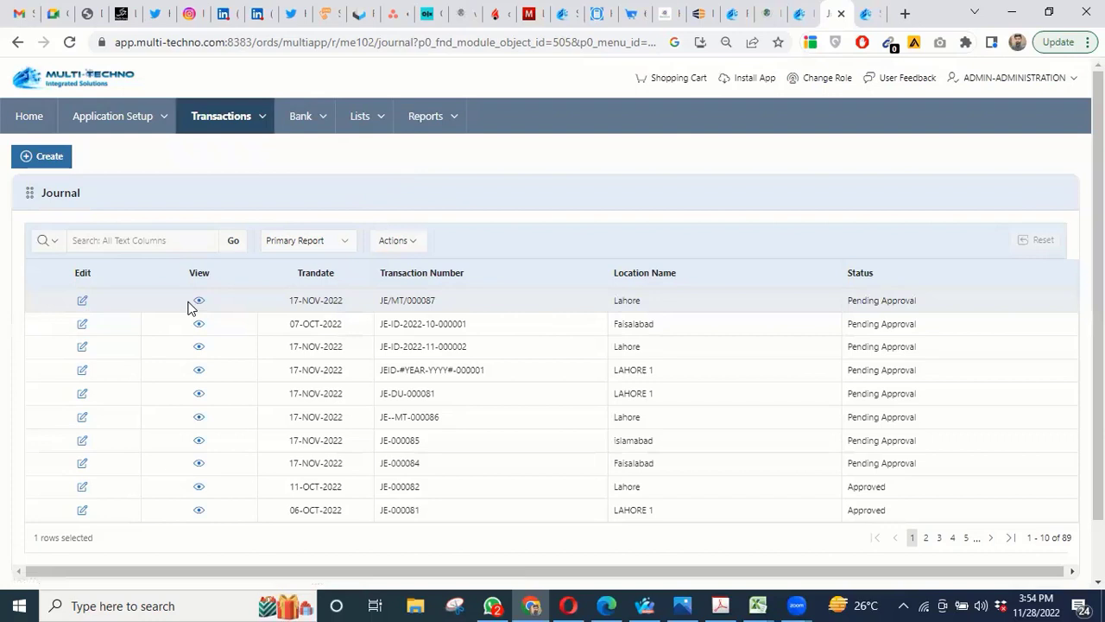
Step: Open journal entry JE/MT/000087 and look through its subsidiary choices, picking Multi-Techno APP
left_click(83, 302)
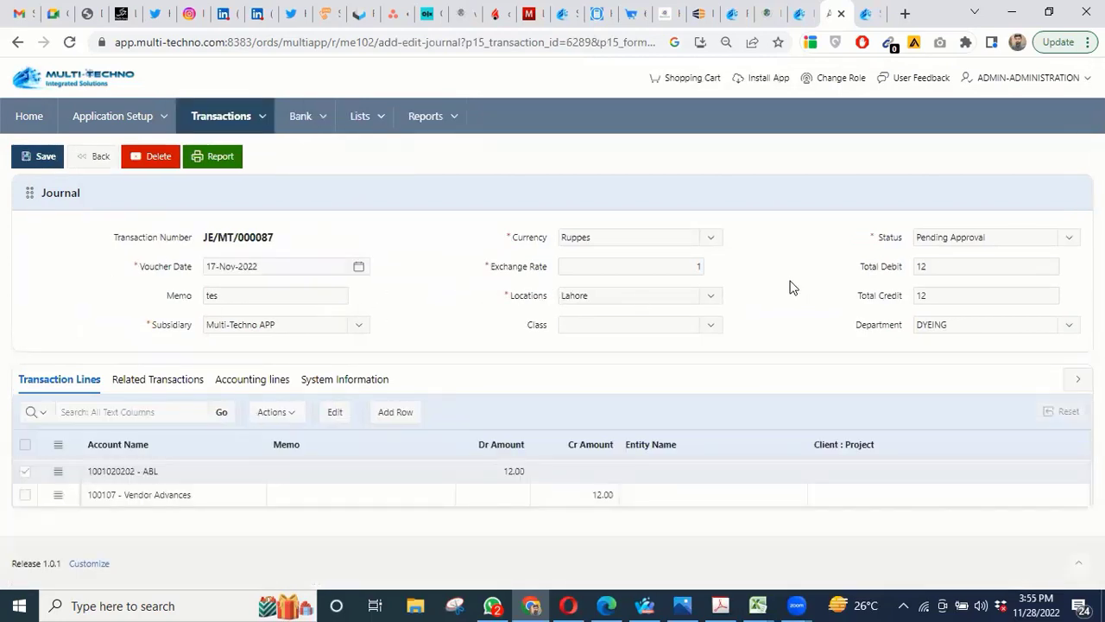
left_click(358, 329)
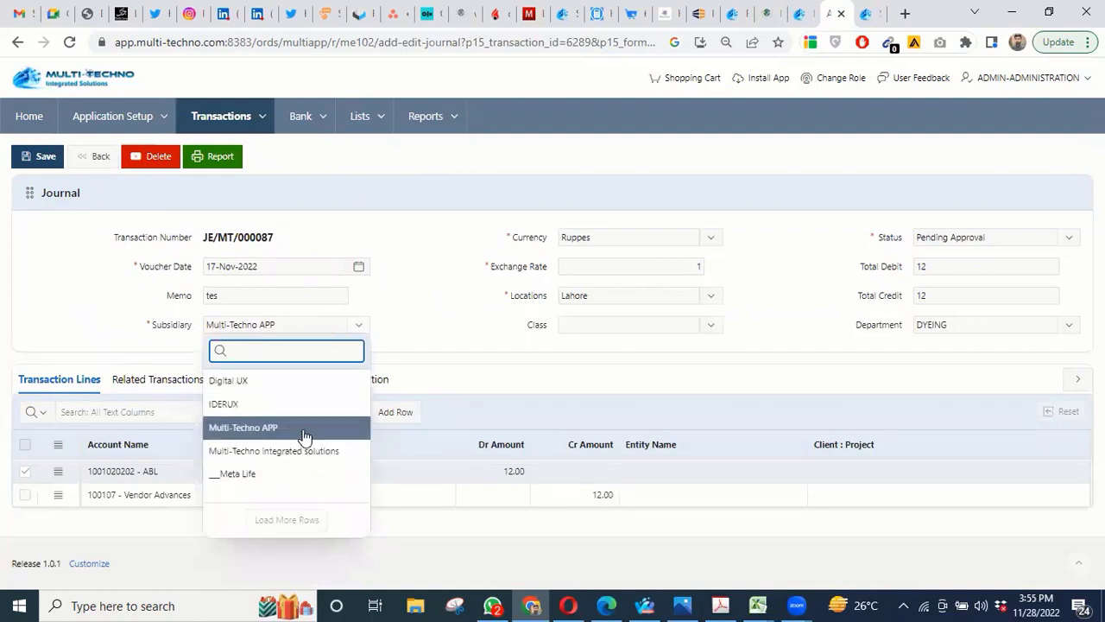
left_click(274, 434)
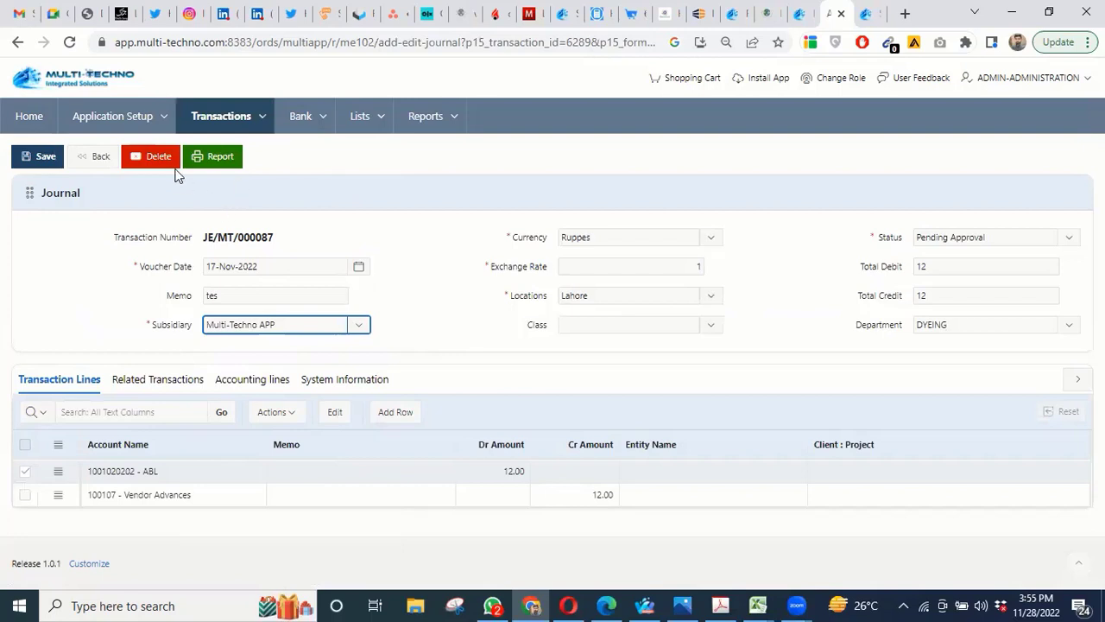
Step: Open the Manage Roles/Responsibilities page in Application Setup
left_click(164, 121)
mouse_move(192, 227)
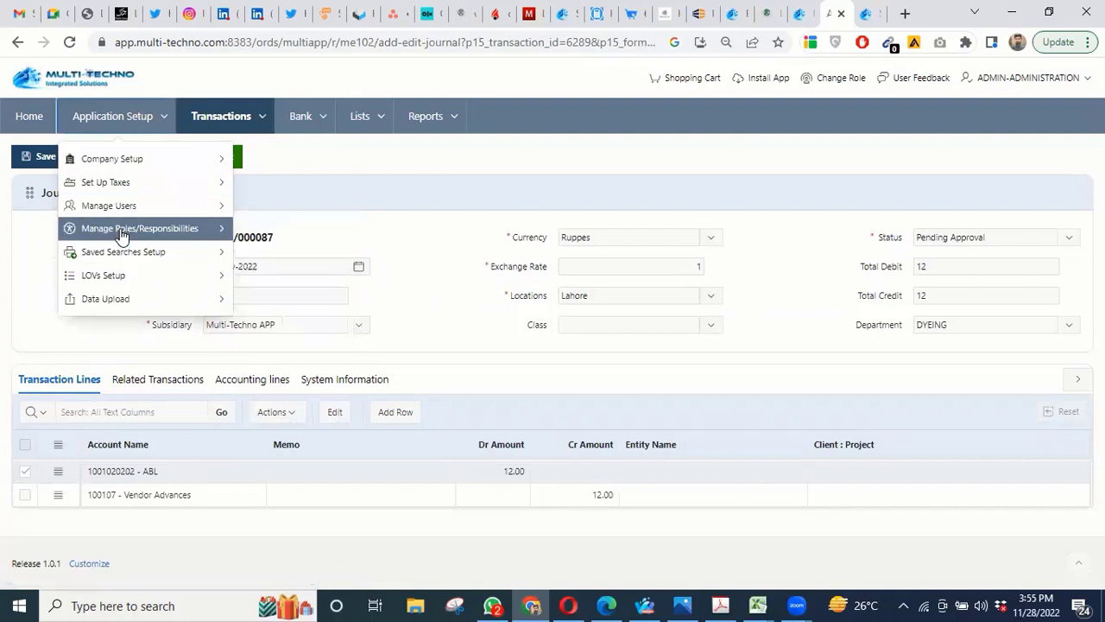
left_click(115, 111)
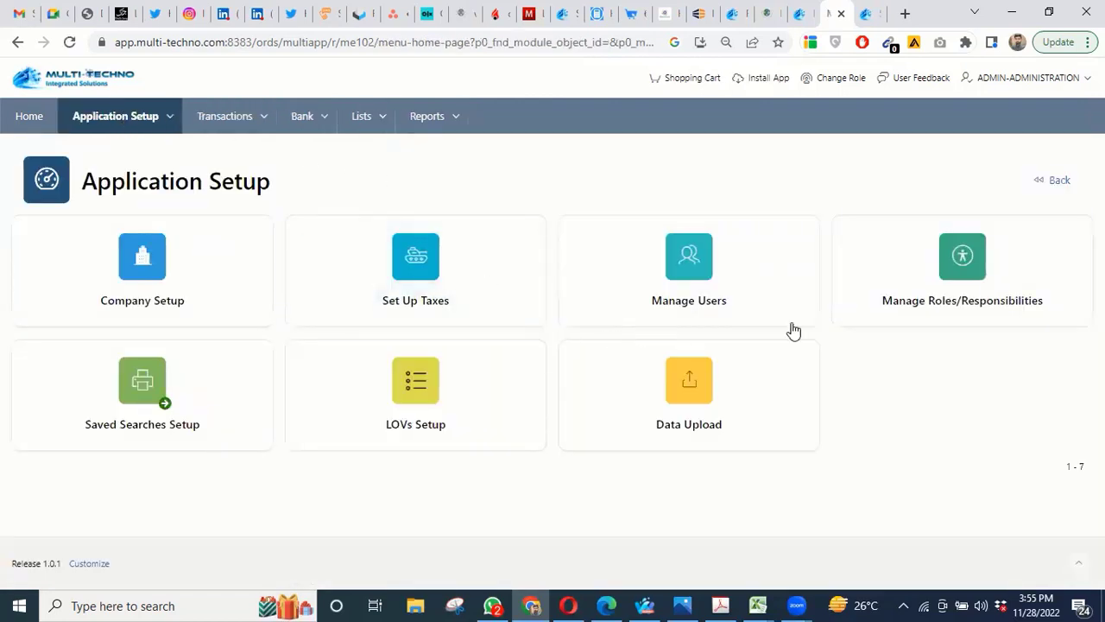
left_click(965, 270)
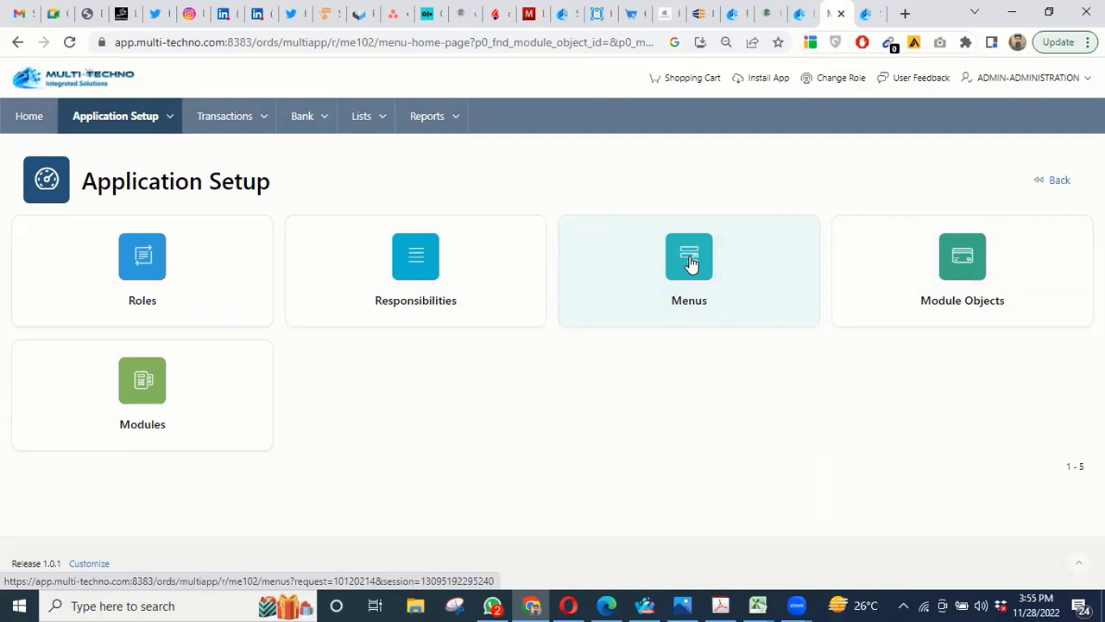
Step: Open the Responsibilities list and look over its responsibility menus and the available transaction types
left_click(429, 264)
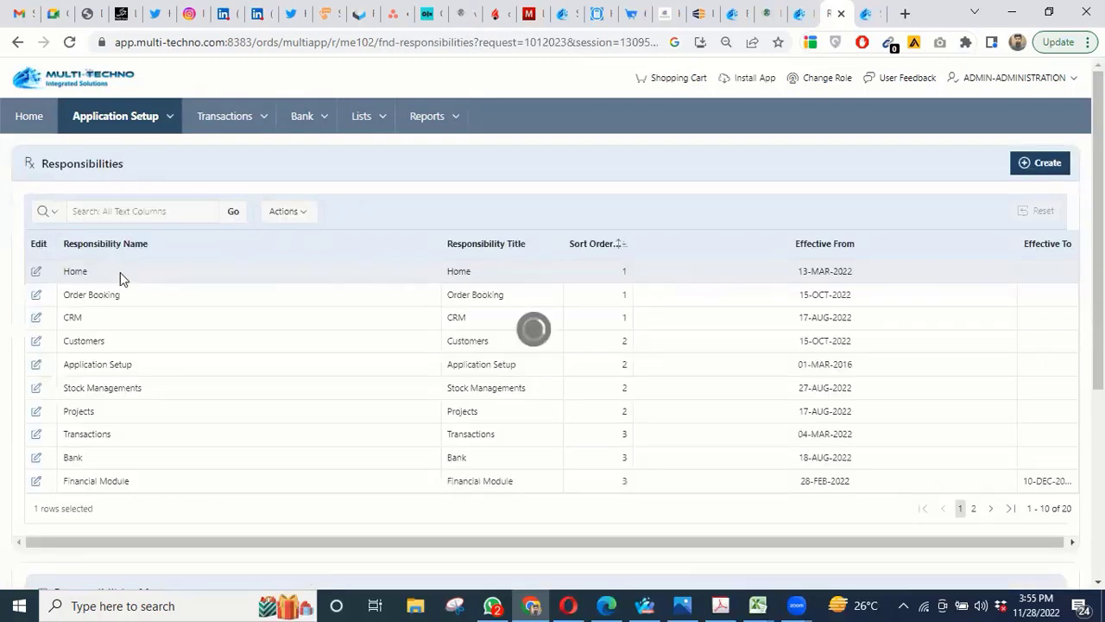
scroll(131, 359, "down", 4)
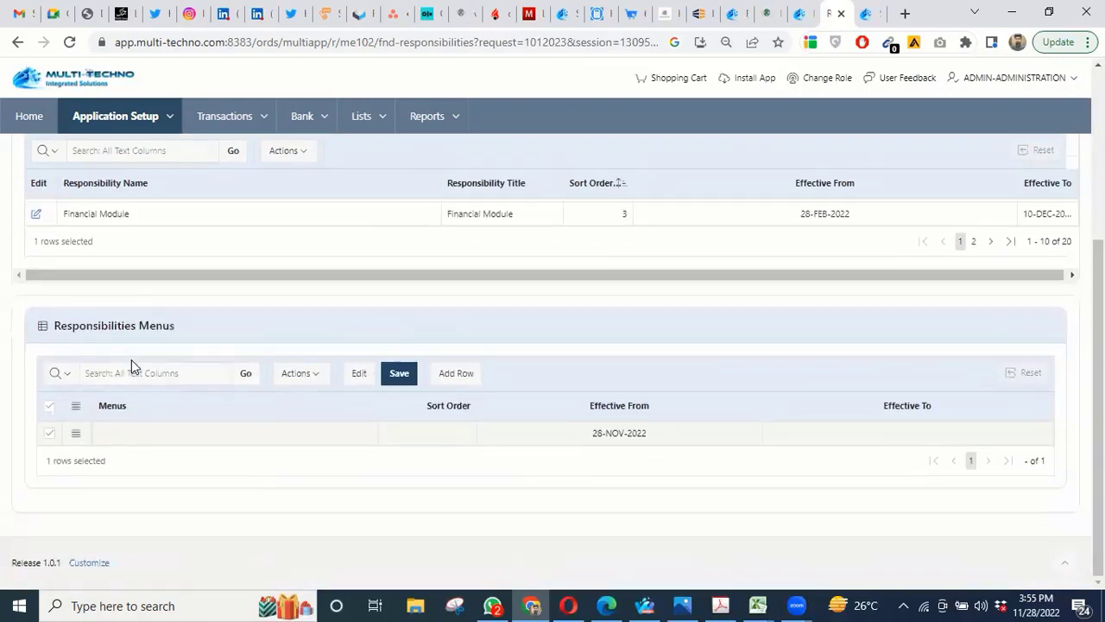
scroll(131, 359, "up", 4)
left_click(261, 120)
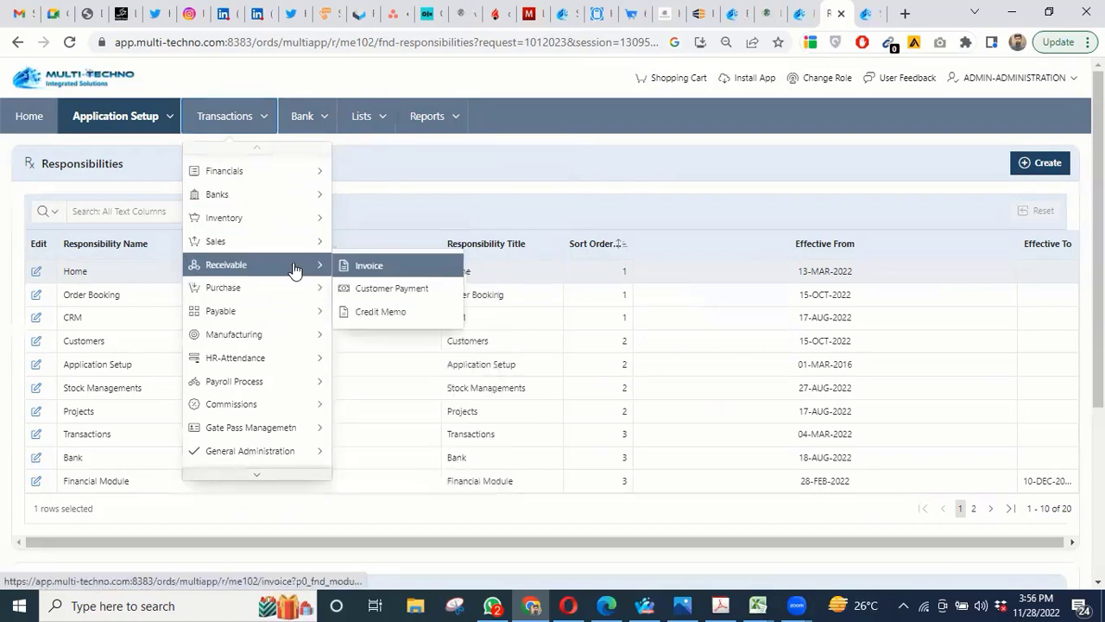
mouse_move(293, 266)
Step: Open the Roles list under Manage Roles/Responsibilities and view the subsidiary and location assignment sections
left_click(136, 118)
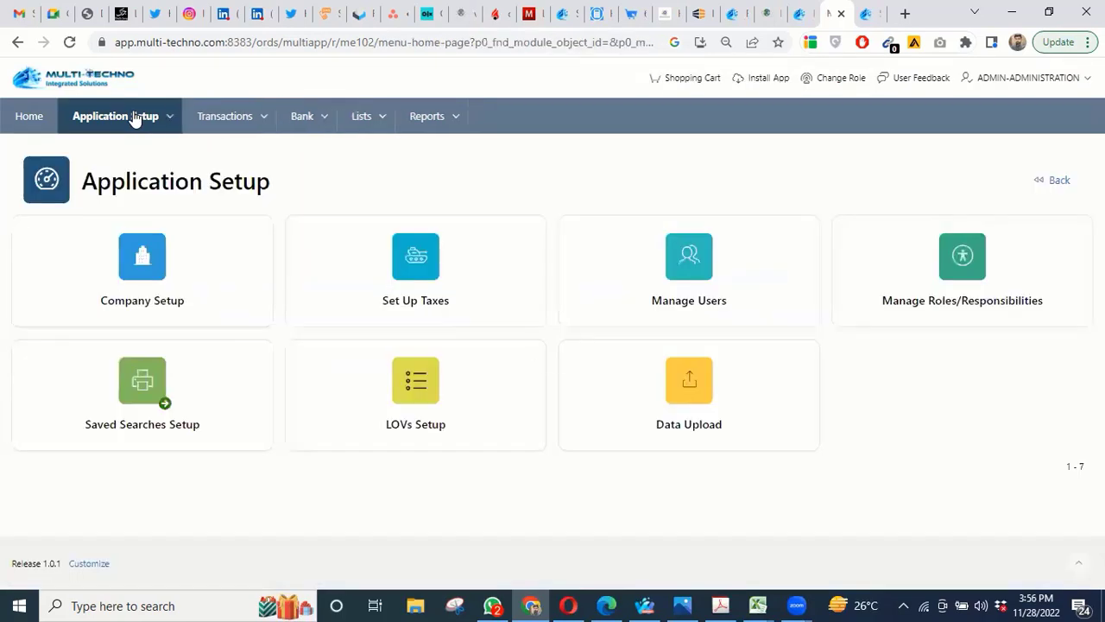
left_click(934, 259)
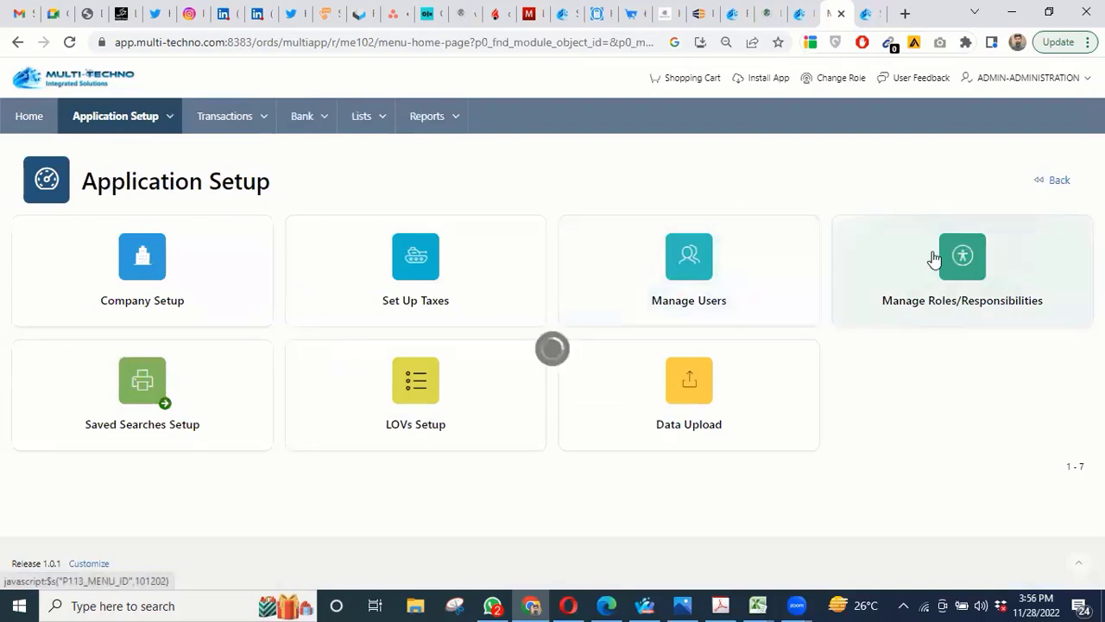
left_click(157, 279)
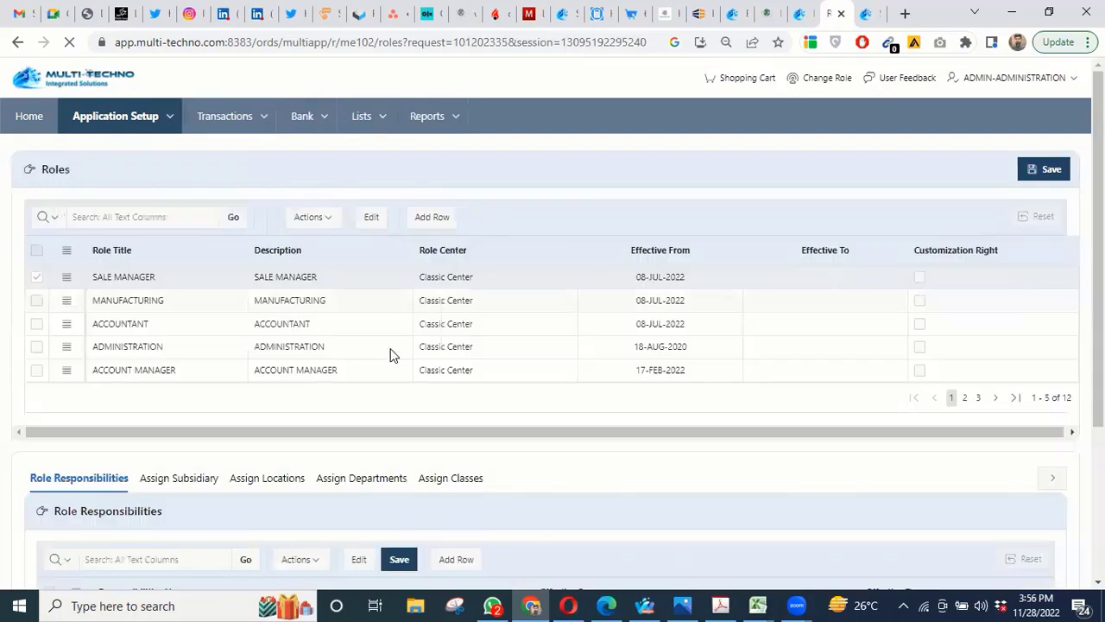
scroll(248, 352, "down", 3)
left_click(177, 318)
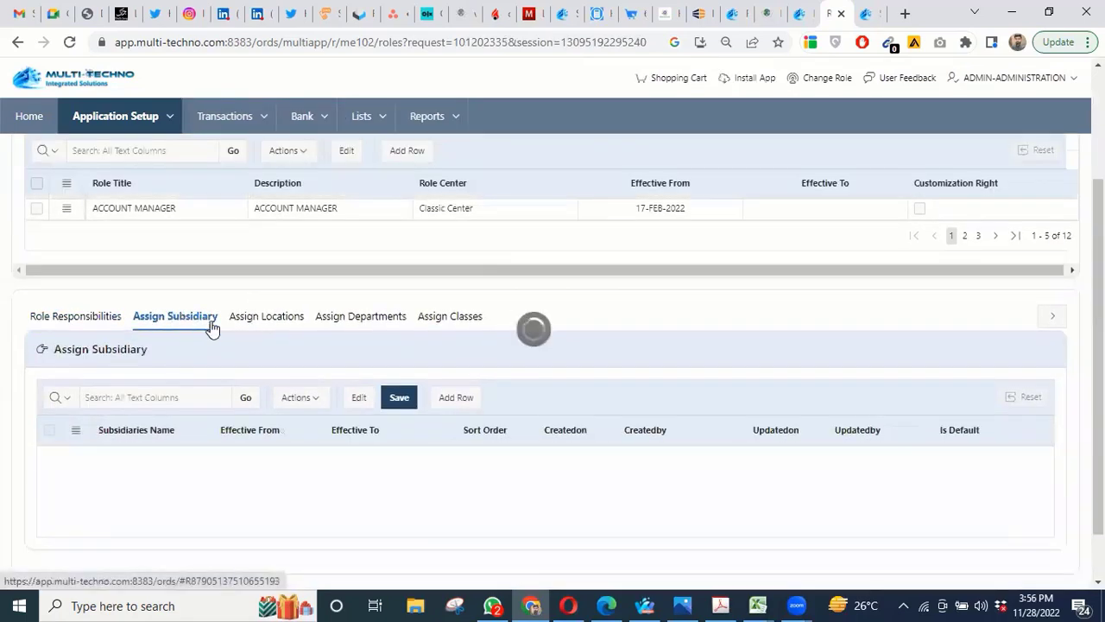
left_click(265, 320)
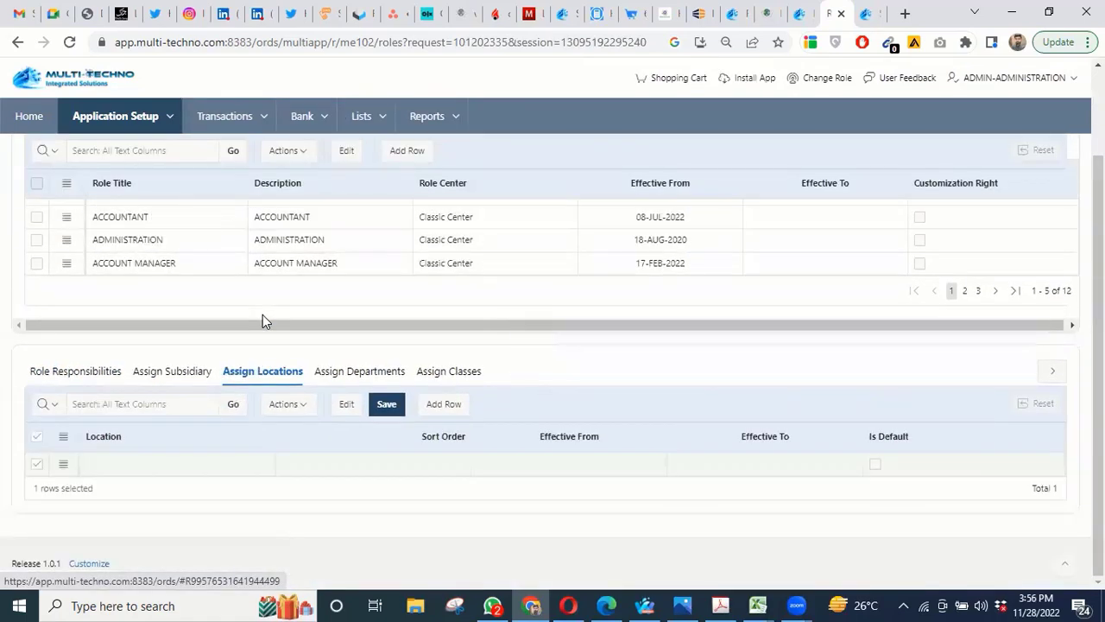
Step: Select the MANUFACTURING role and review its assigned locations, subsidiaries and role responsibilities
scroll(177, 279, "up", 2)
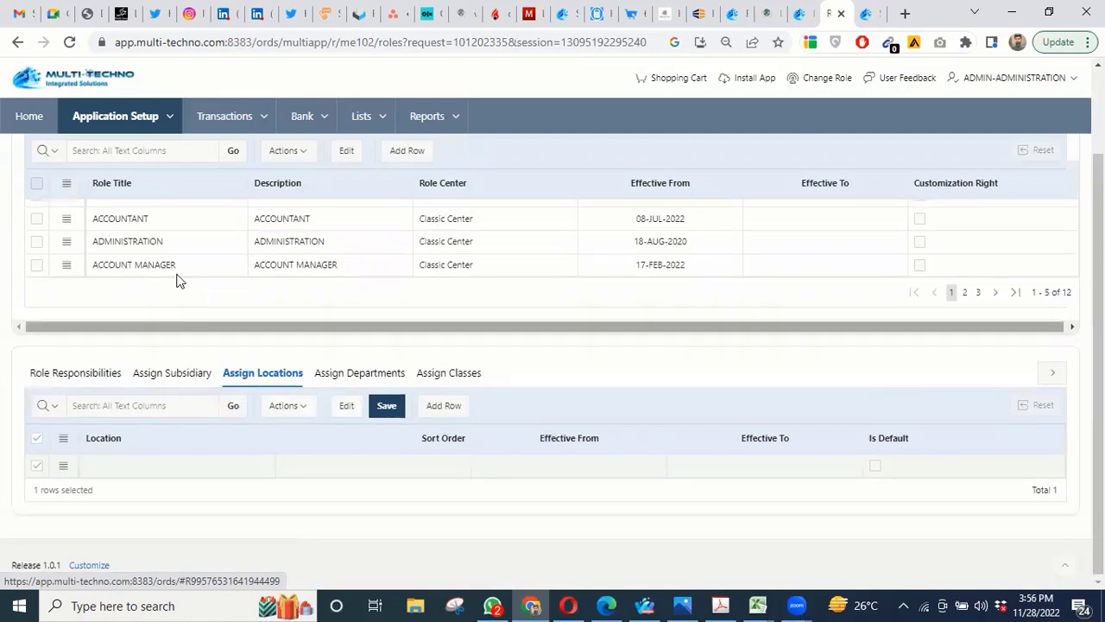
left_click(185, 299)
scroll(444, 351, "down", 2)
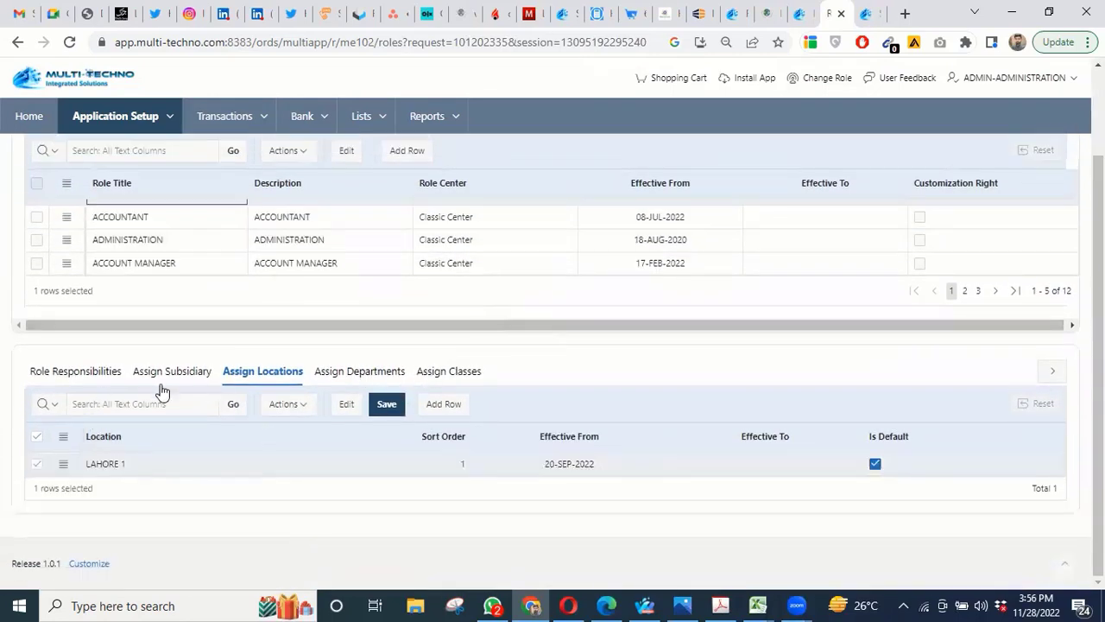
left_click(161, 375)
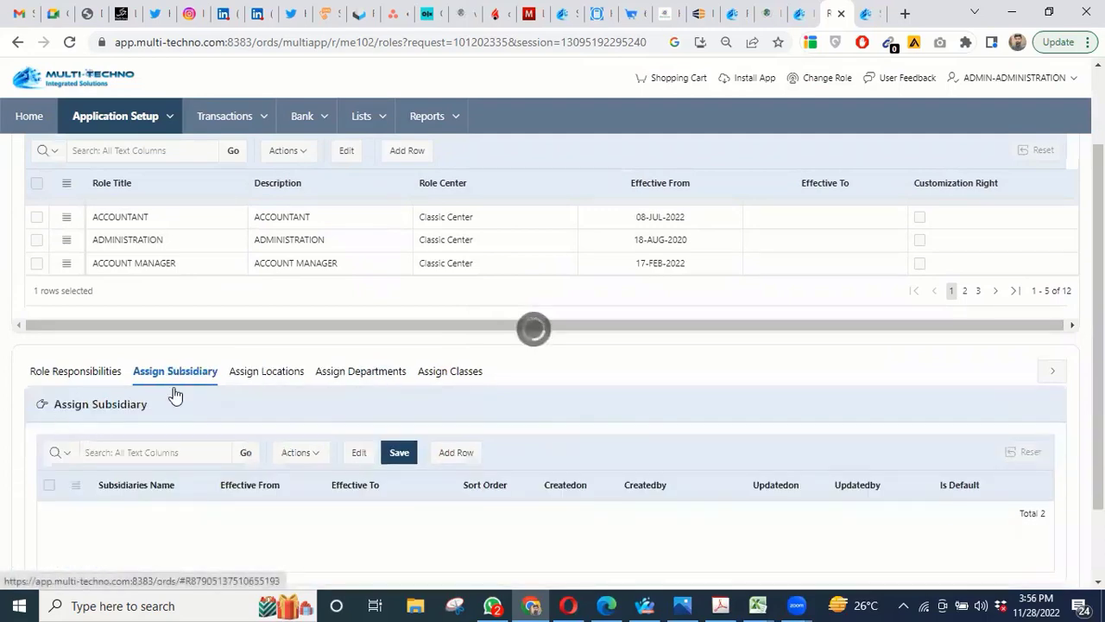
left_click(78, 373)
scroll(217, 439, "down", 4)
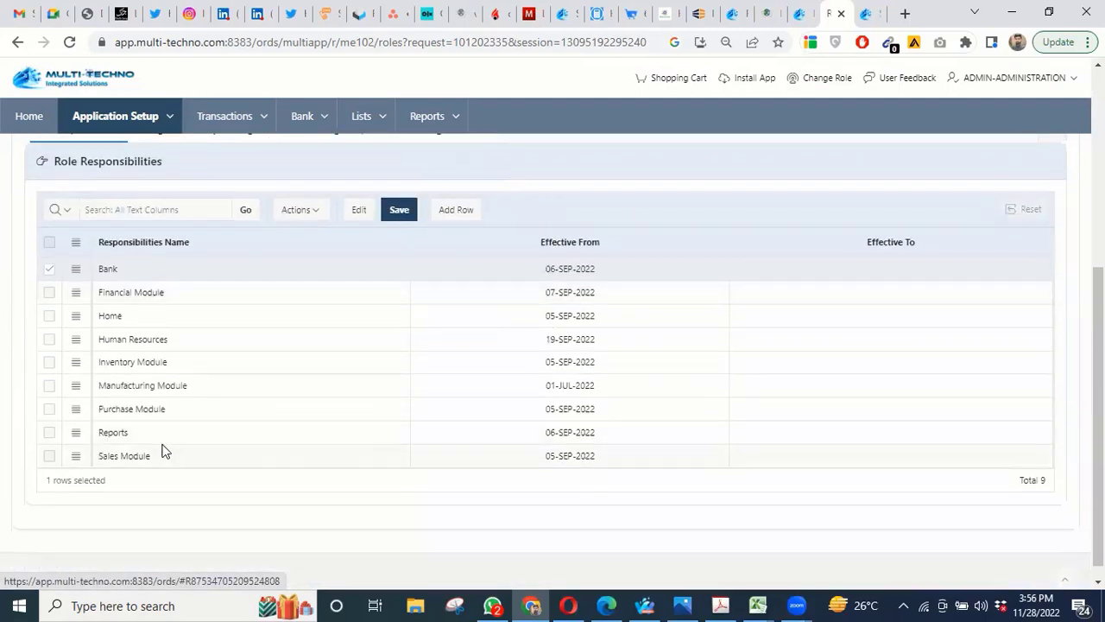
scroll(159, 441, "up", 3)
scroll(154, 440, "up", 2)
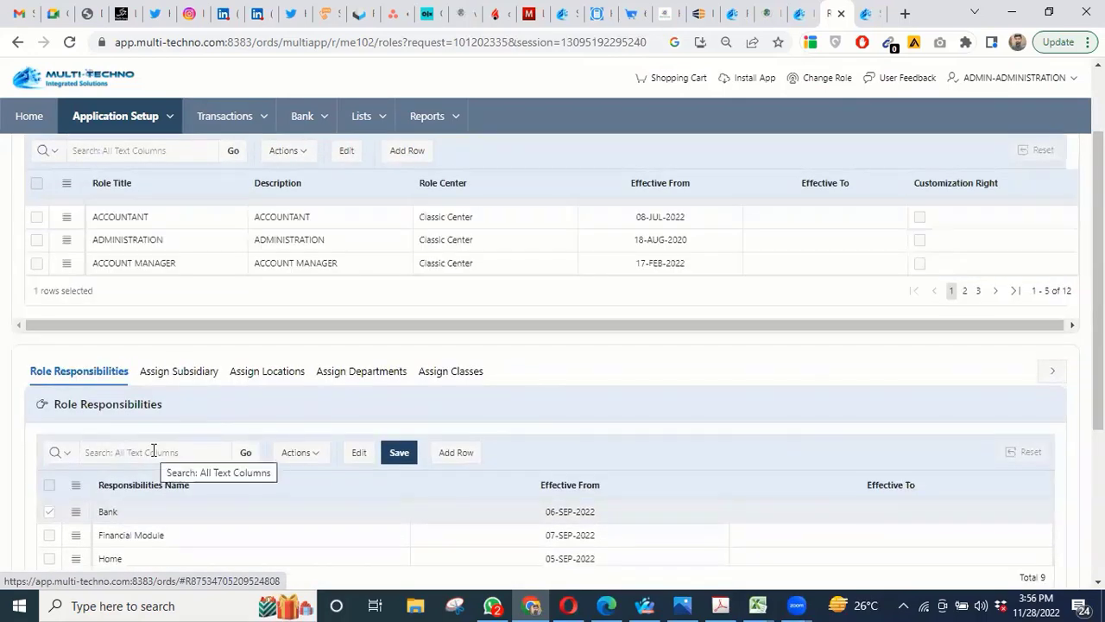
scroll(154, 449, "up", 2)
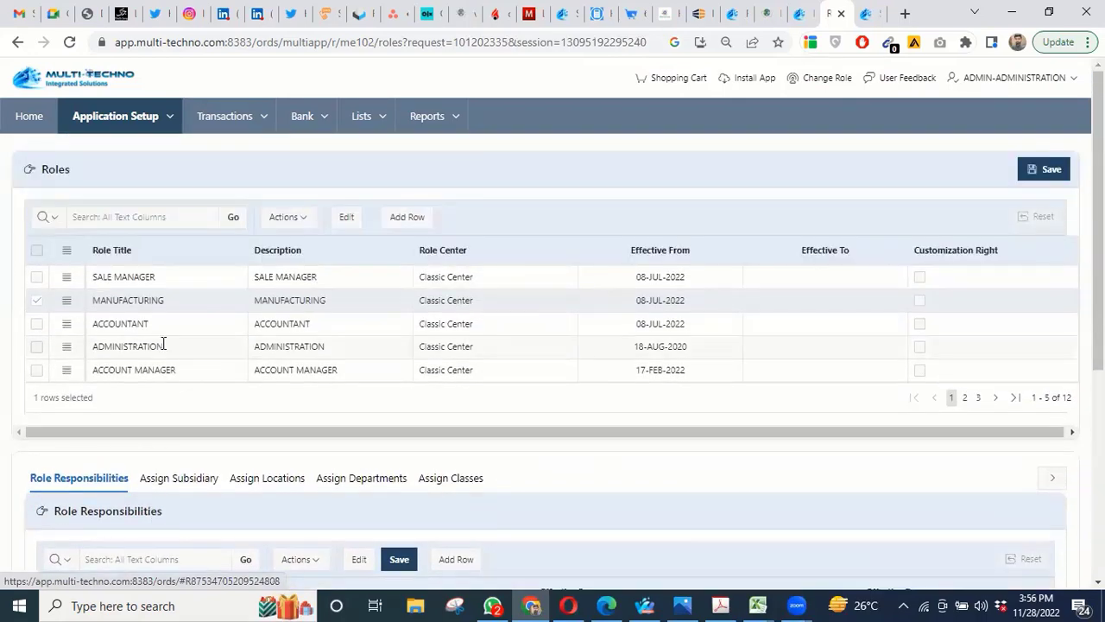
Step: Go through the MANUFACTURING role's responsibilities again, along with its subsidiary, location and department assignments
scroll(168, 339, "down", 5)
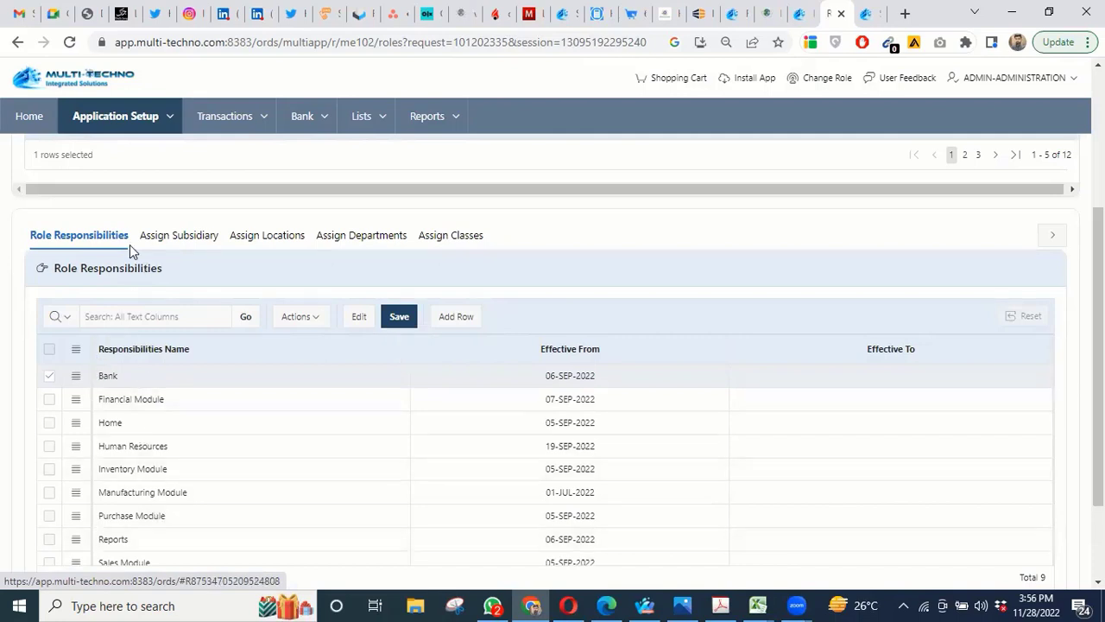
left_click(164, 240)
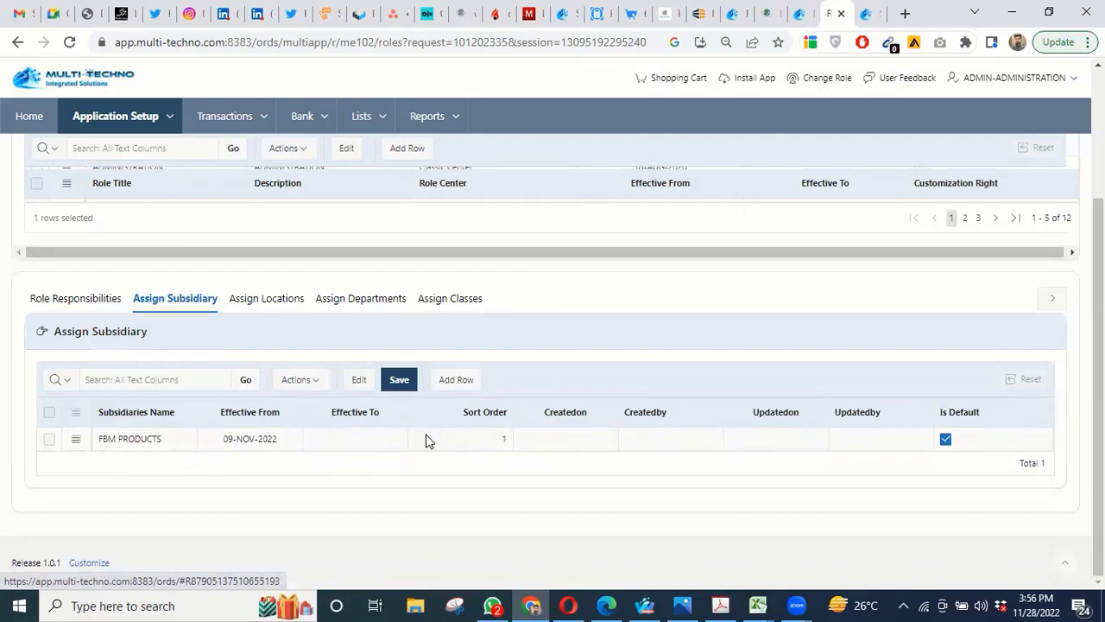
left_click(255, 299)
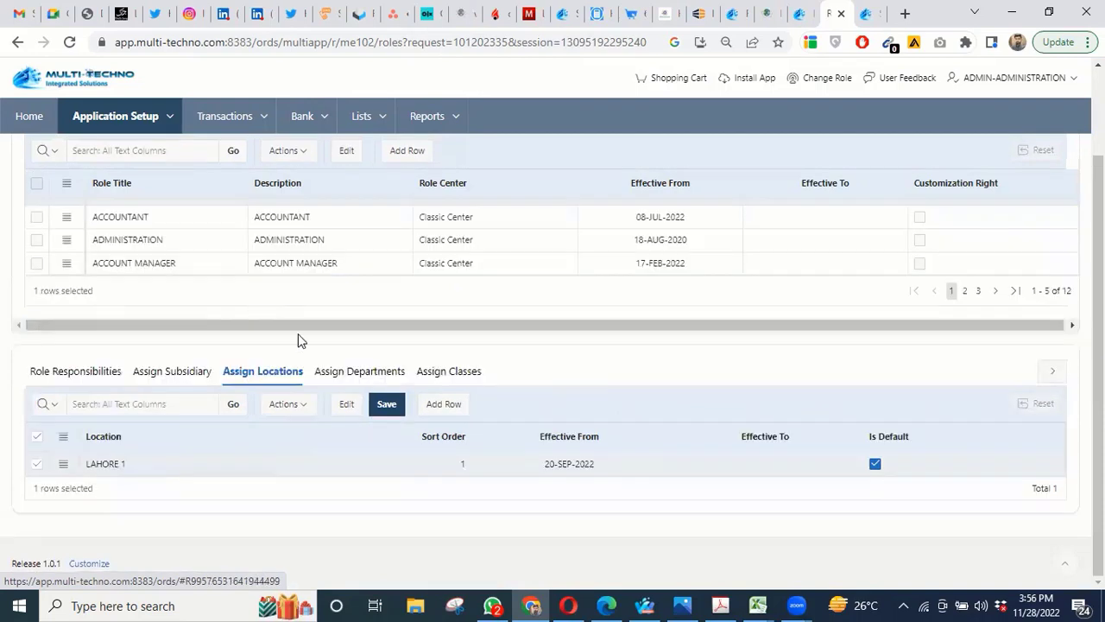
left_click(352, 377)
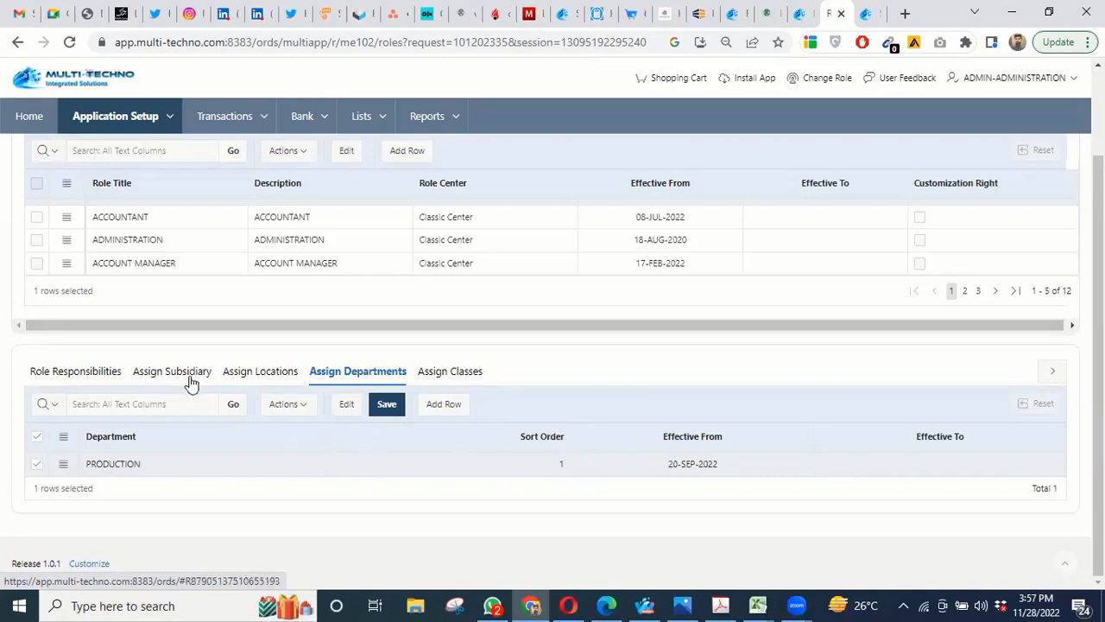
left_click(270, 372)
left_click(365, 373)
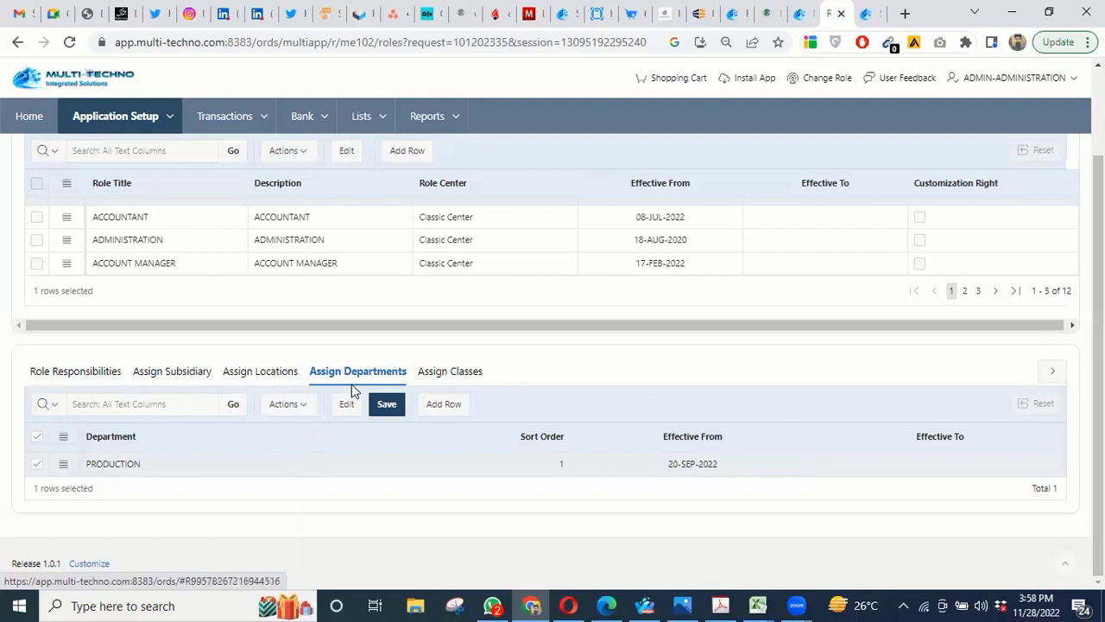
Step: Open the Trial Balance with 6 Column report from the financial reports
scroll(351, 364, "up", 2)
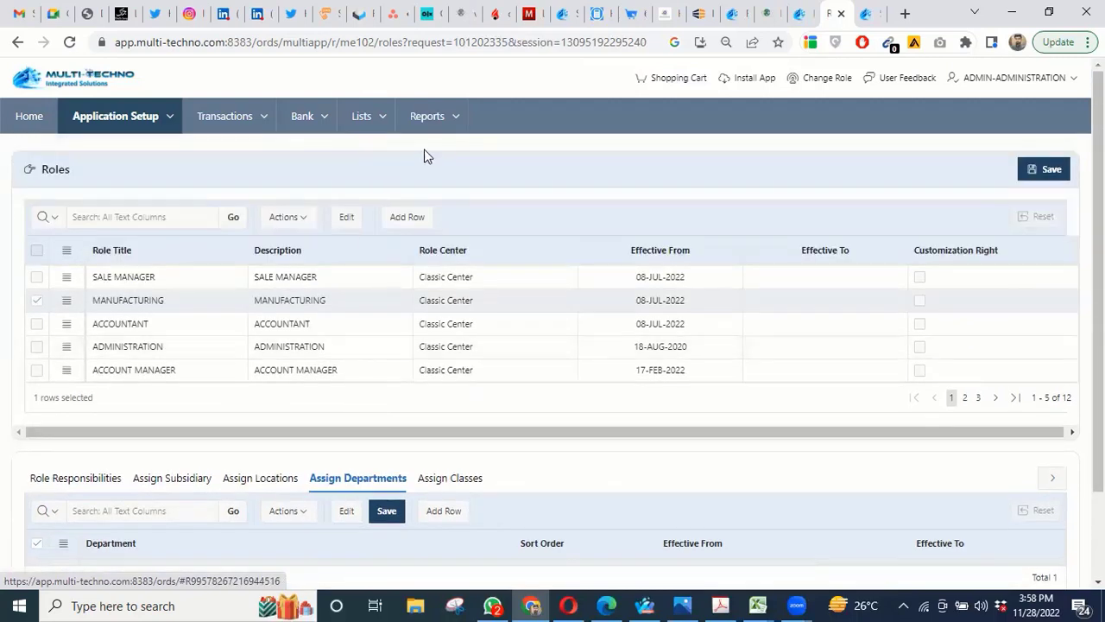
left_click(455, 121)
mouse_move(549, 164)
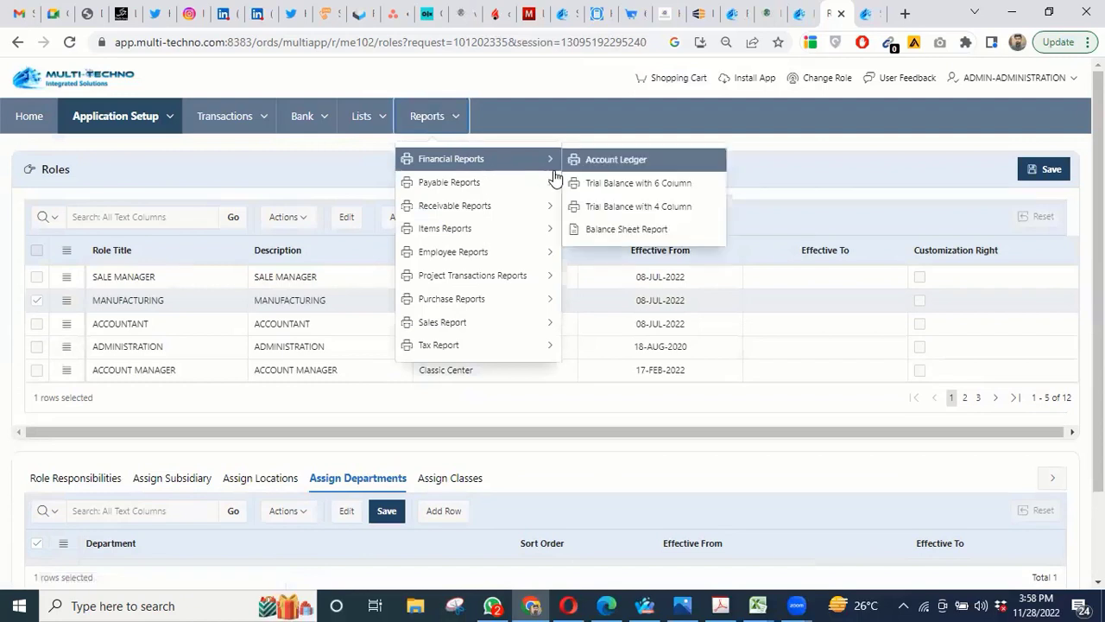
left_click(607, 183)
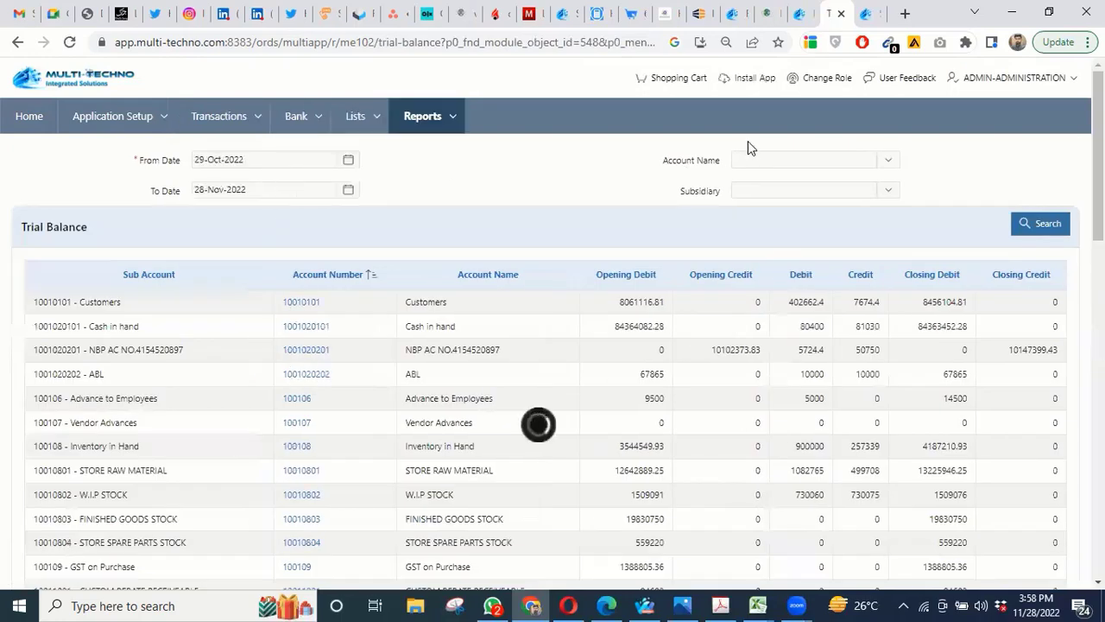
Step: Filter the trial balance by the Multi-Techno APP subsidiary and run the search
left_click(770, 189)
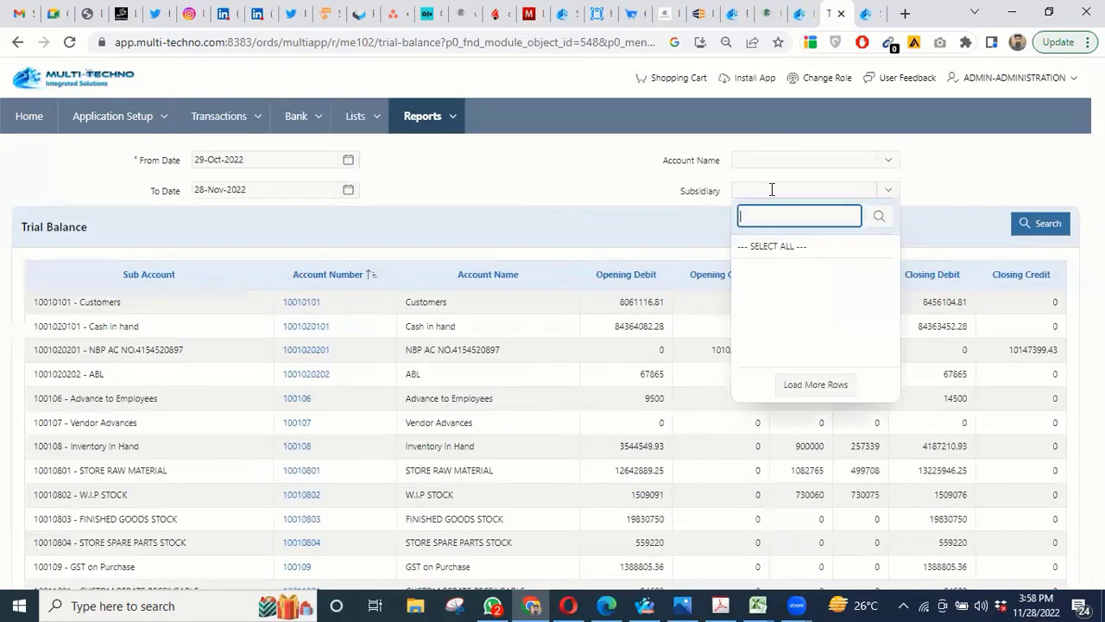
left_click(771, 328)
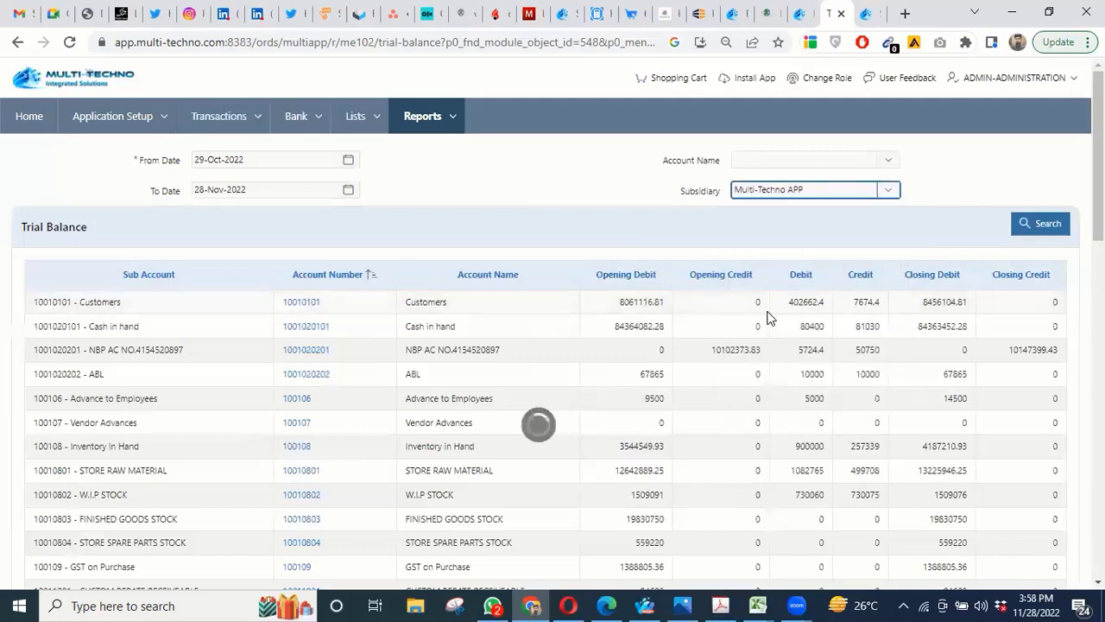
scroll(505, 298, "down", 3)
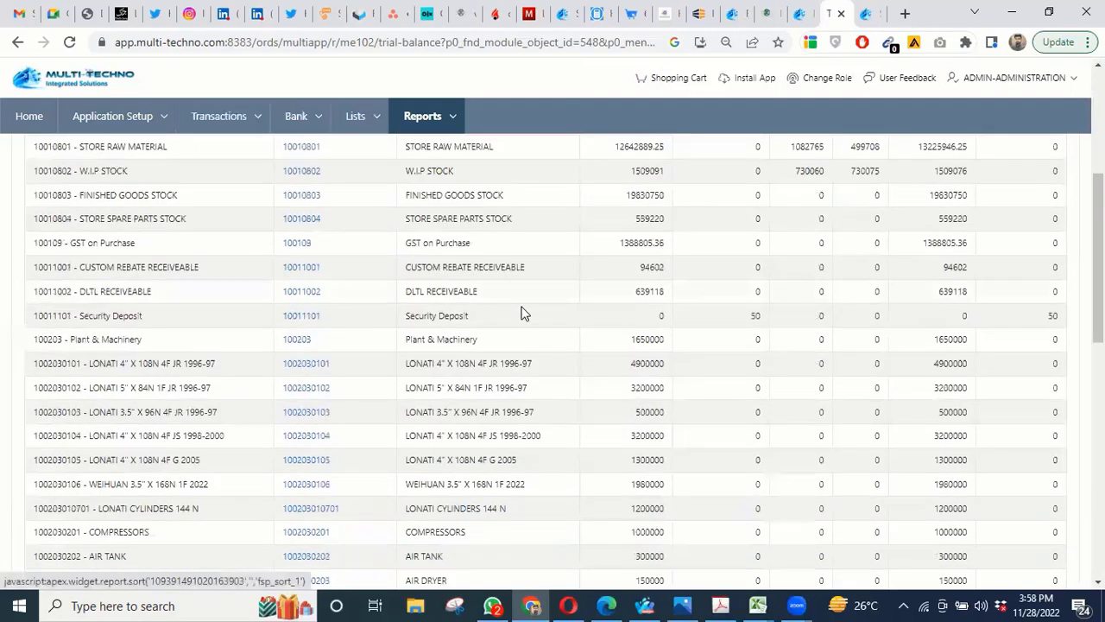
scroll(521, 311, "up", 3)
left_click(1050, 231)
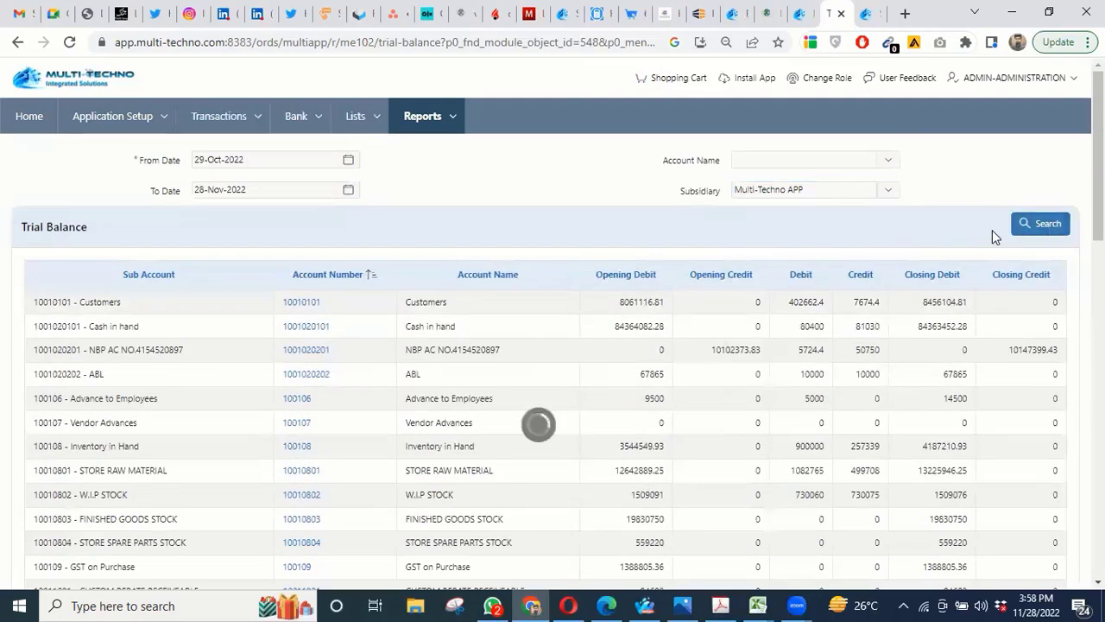
Step: Switch the trial balance's subsidiary filter to Digital UX and run the search
left_click(807, 187)
left_click(796, 271)
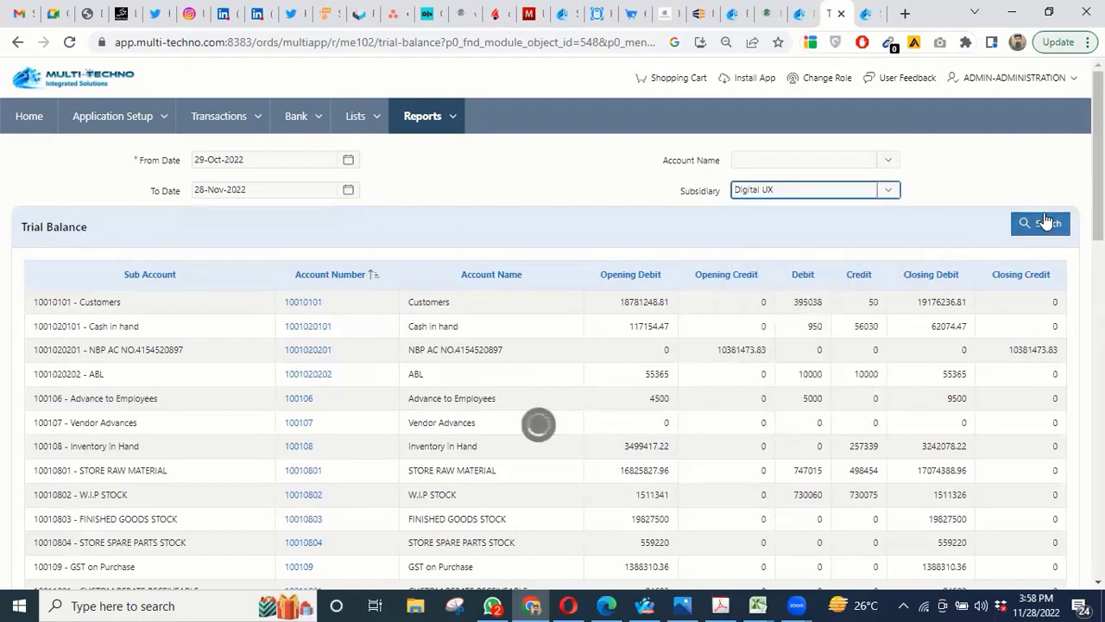
left_click(1039, 226)
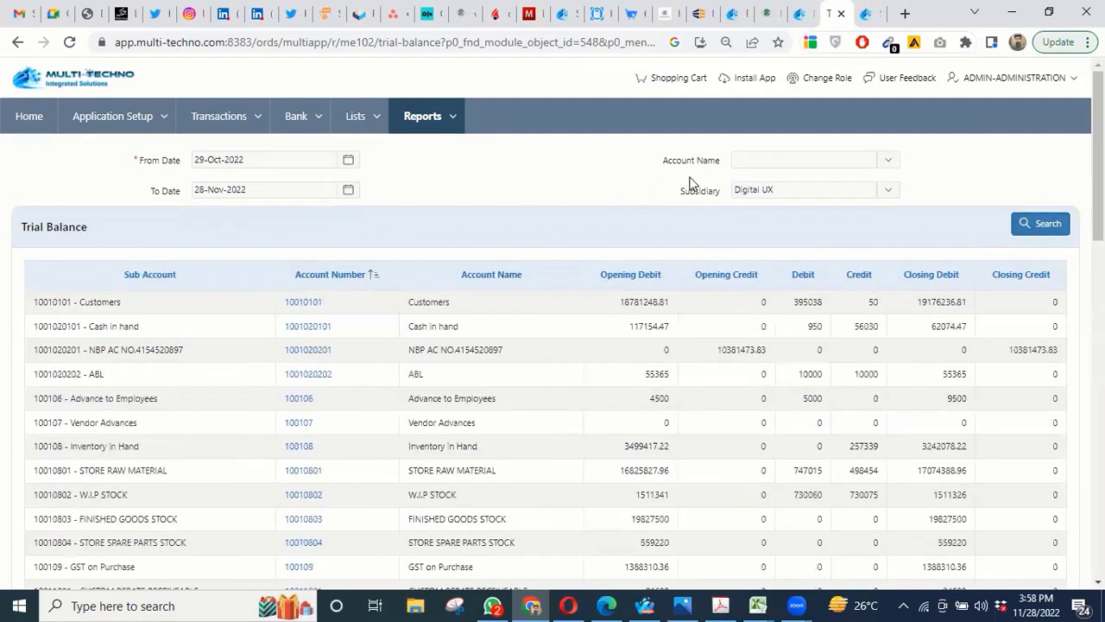
Step: Return to Application Setup and change the default role to ACCOUNTANT
left_click(118, 113)
left_click(631, 136)
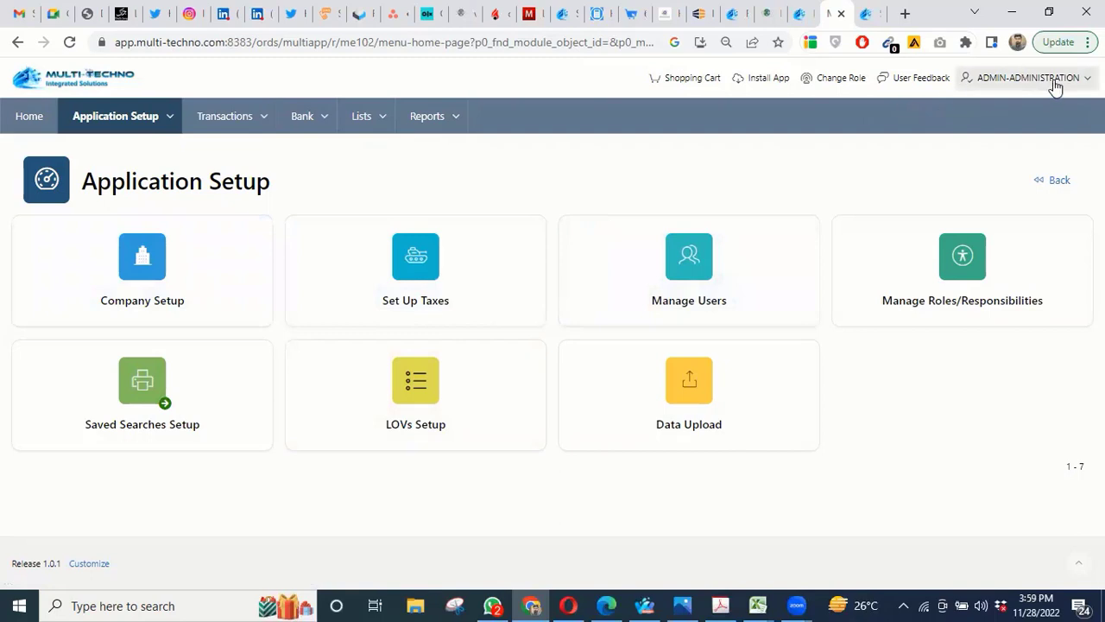
left_click(833, 79)
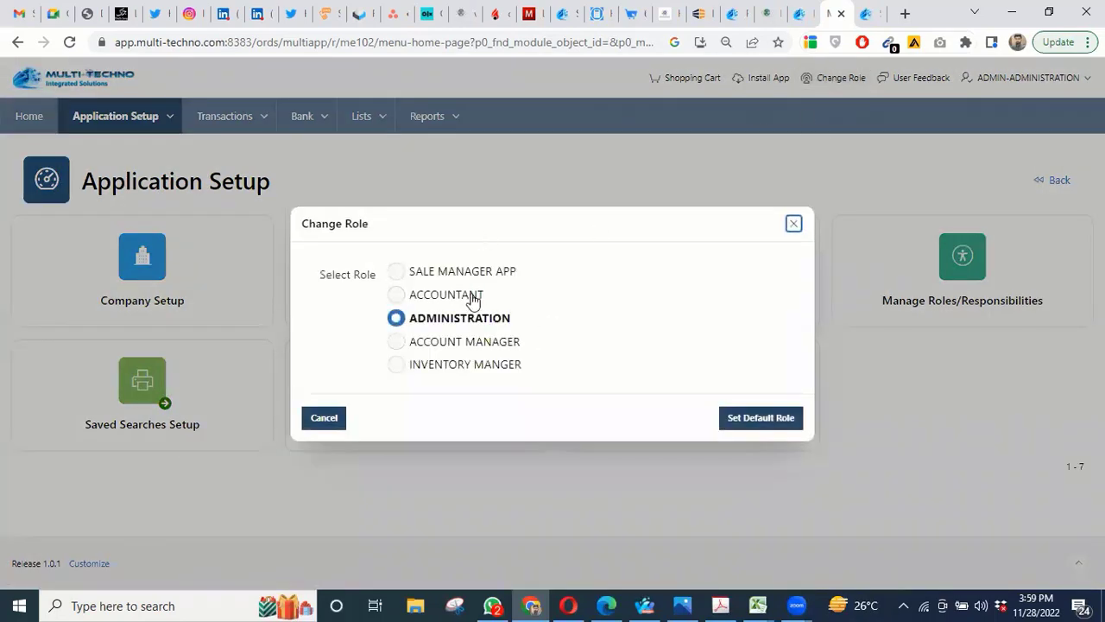
left_click(435, 298)
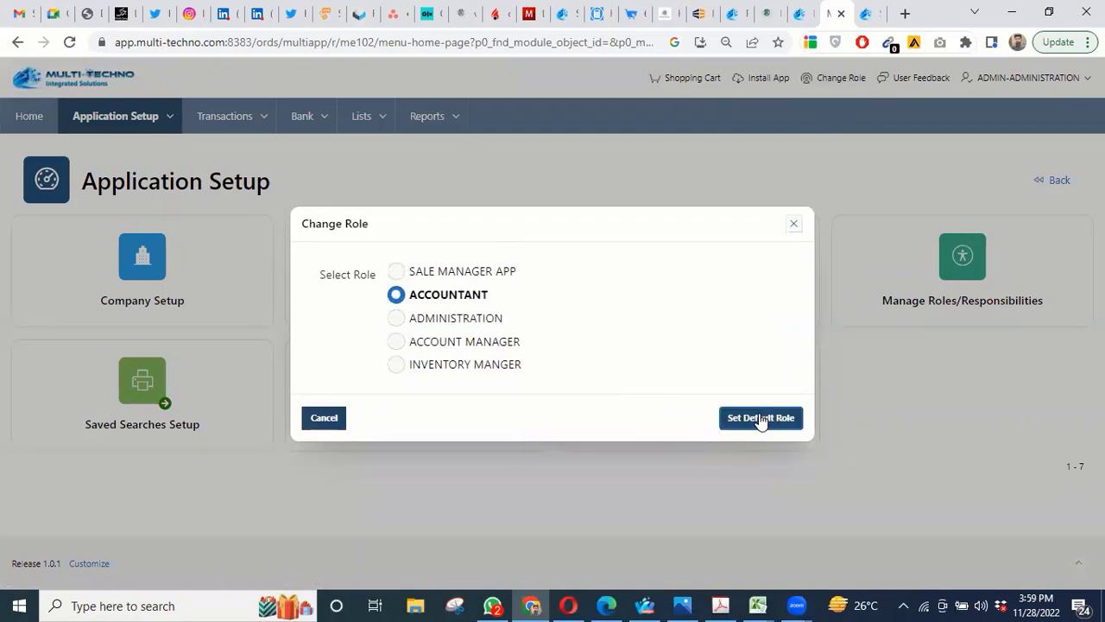
left_click(761, 420)
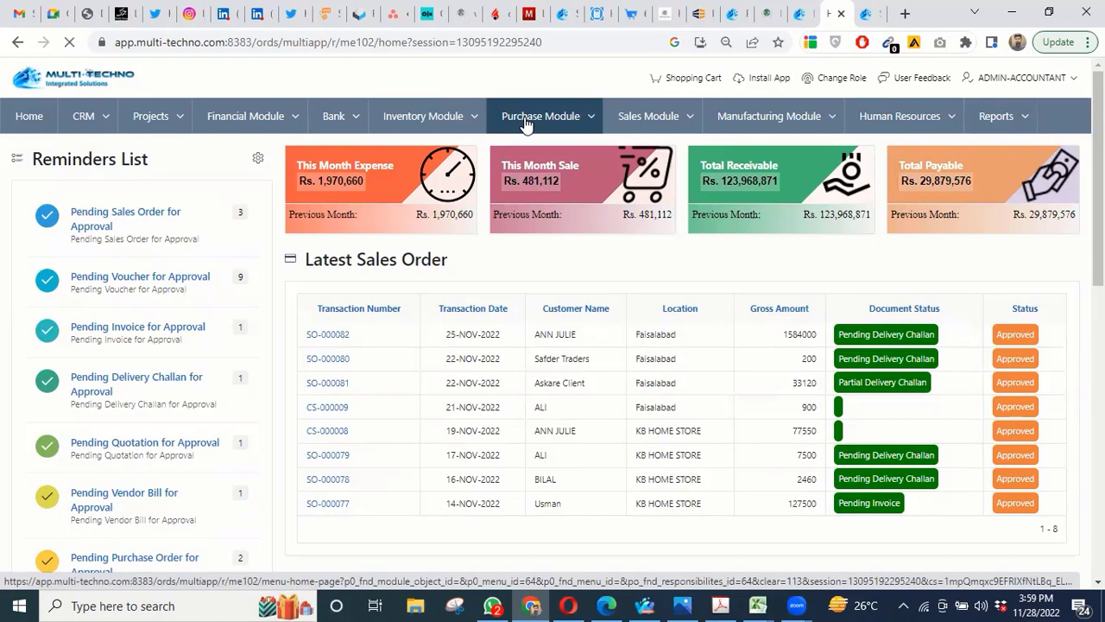
Step: Open the Purchase Order list in the Purchase Module and look at the module's other sections
left_click(525, 124)
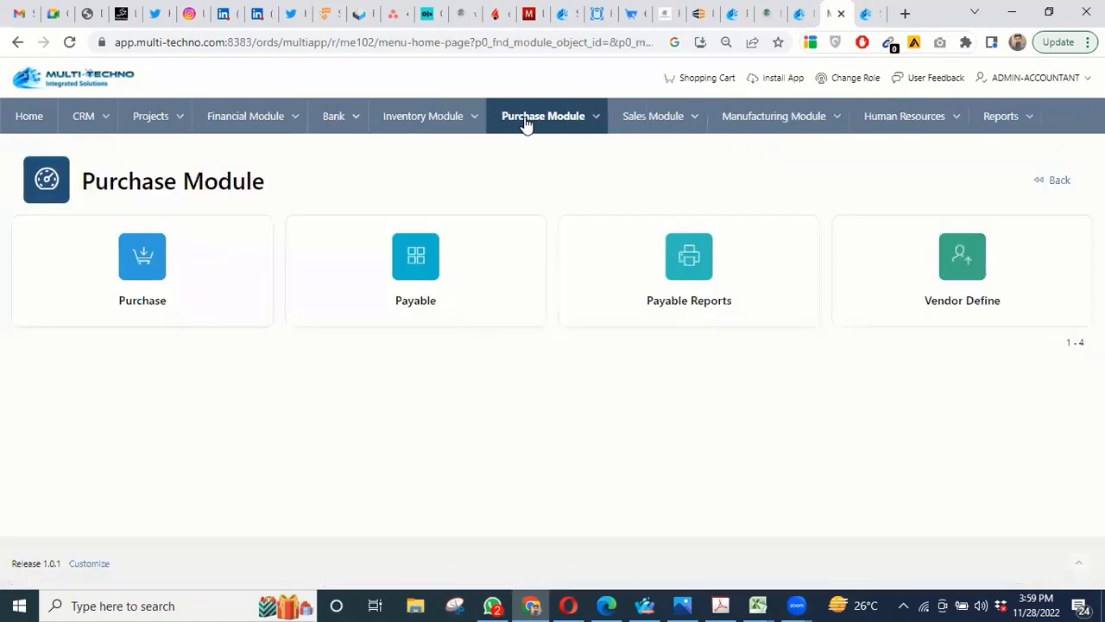
left_click(143, 284)
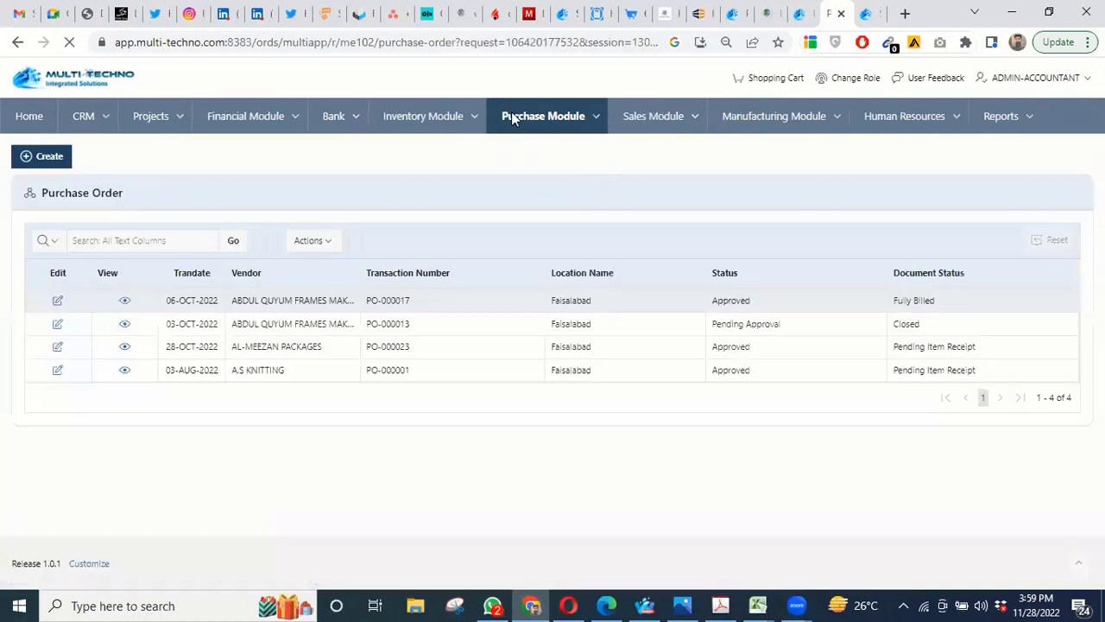
left_click(596, 118)
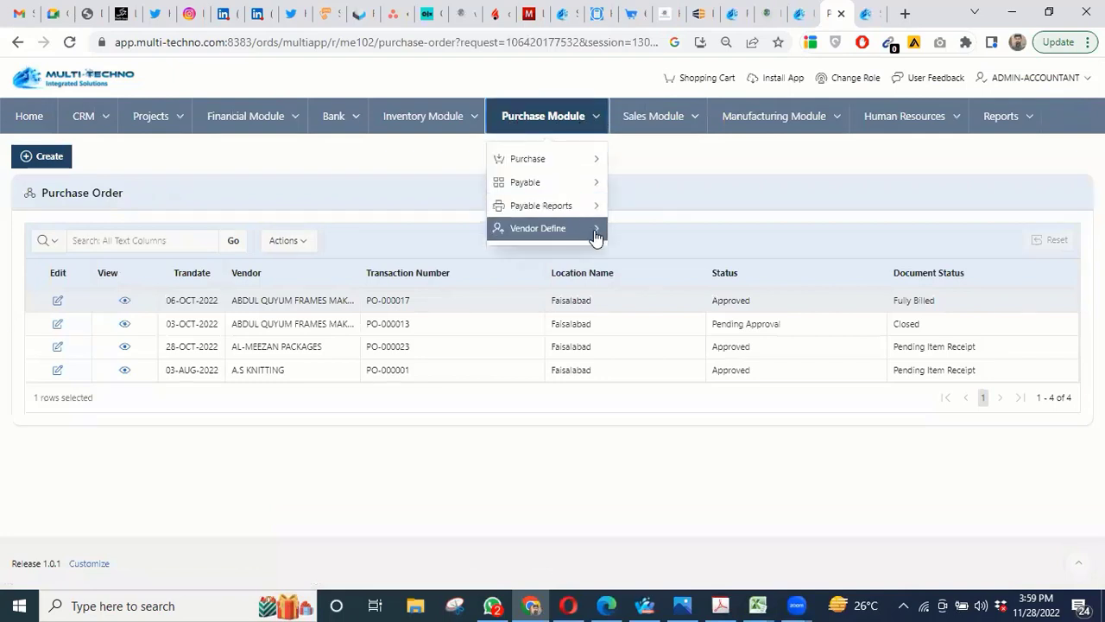
Step: Open the second vendor in the Vendors list for editing and look at its financial information, contact and address details
mouse_move(596, 231)
left_click(648, 231)
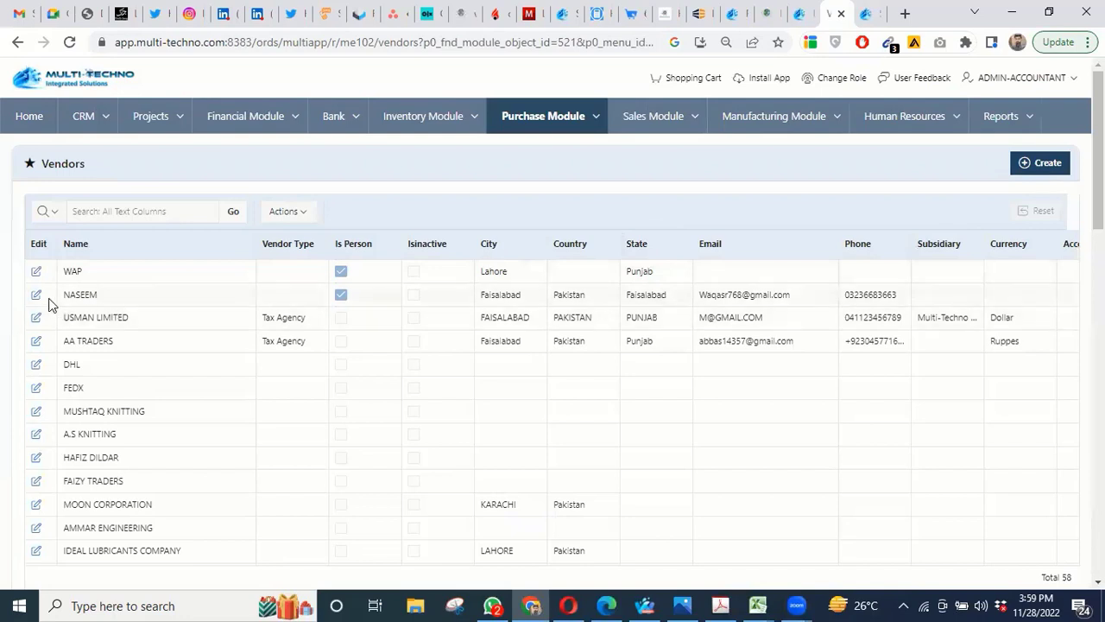
left_click(36, 295)
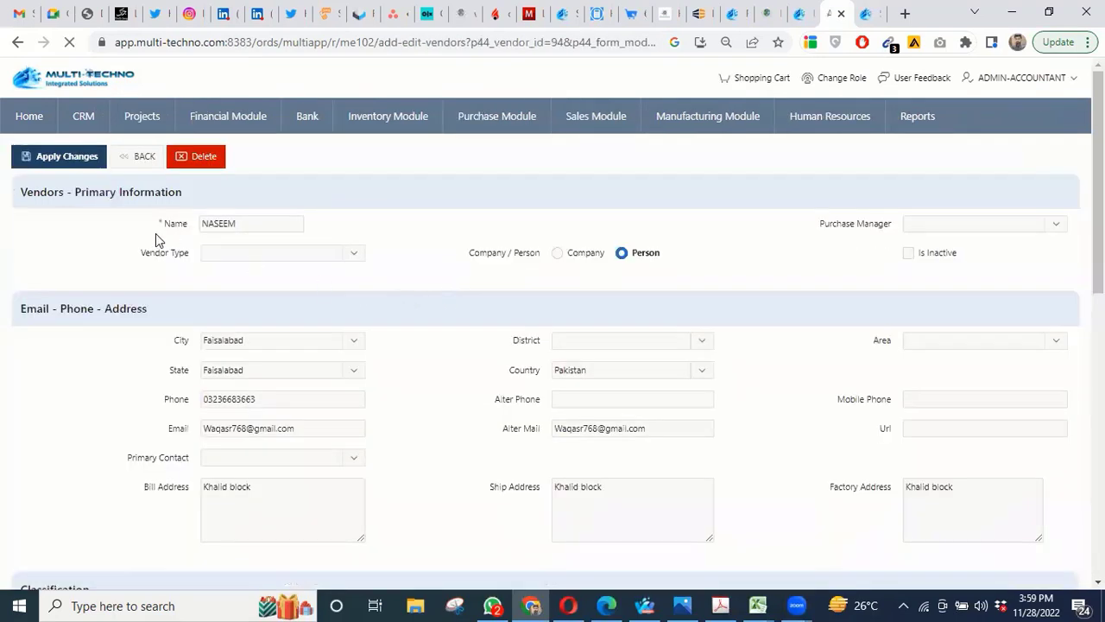
scroll(544, 406, "down", 5)
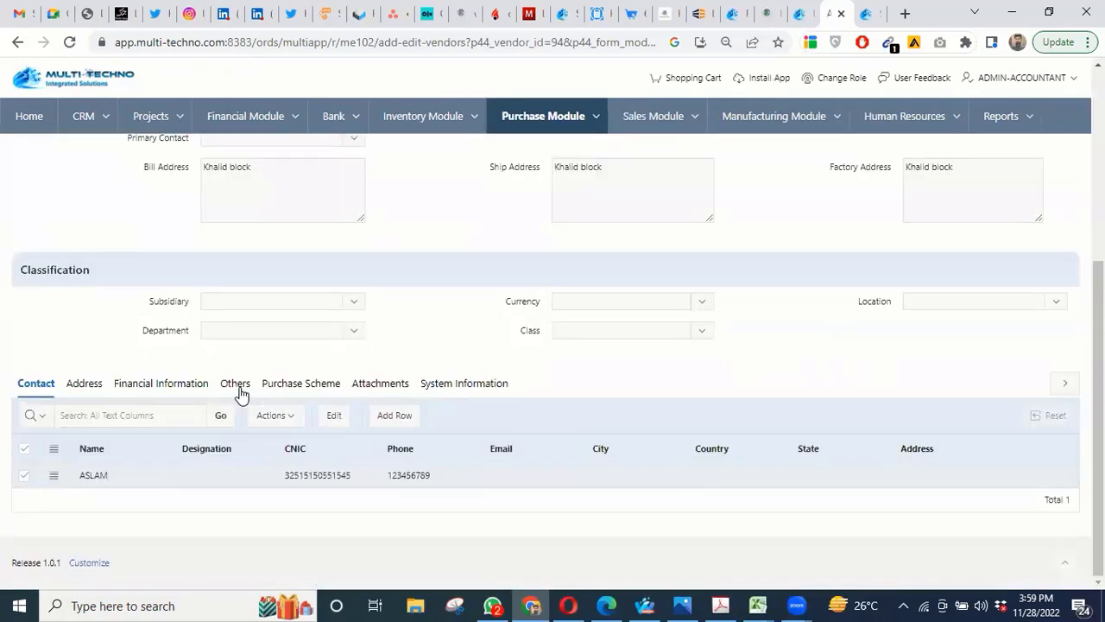
left_click(143, 386)
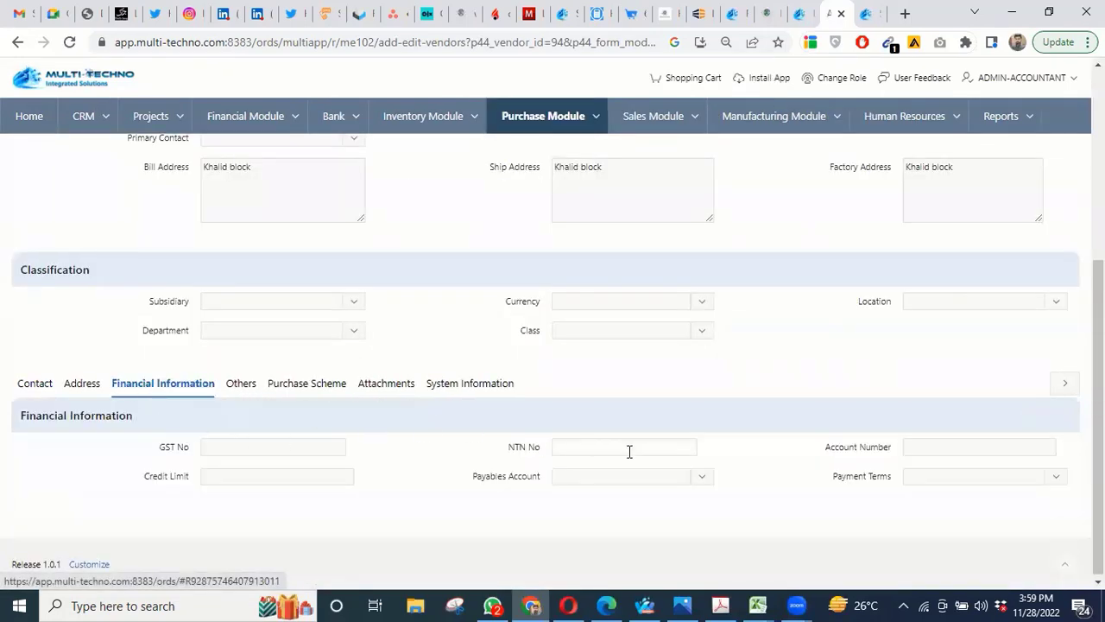
left_click(944, 447)
left_click(38, 386)
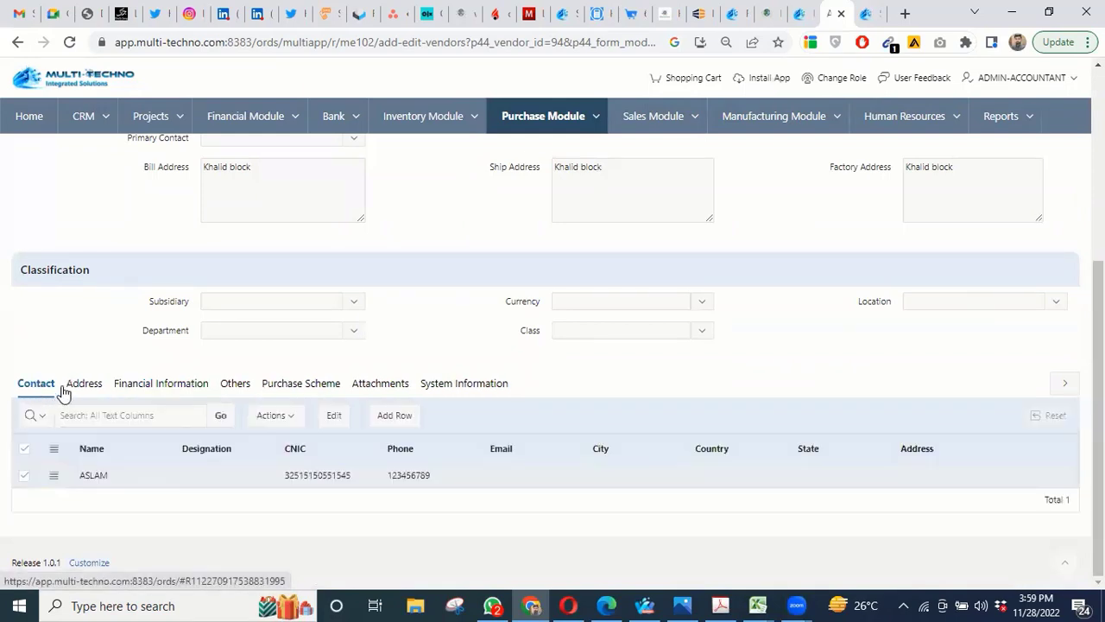
left_click(86, 390)
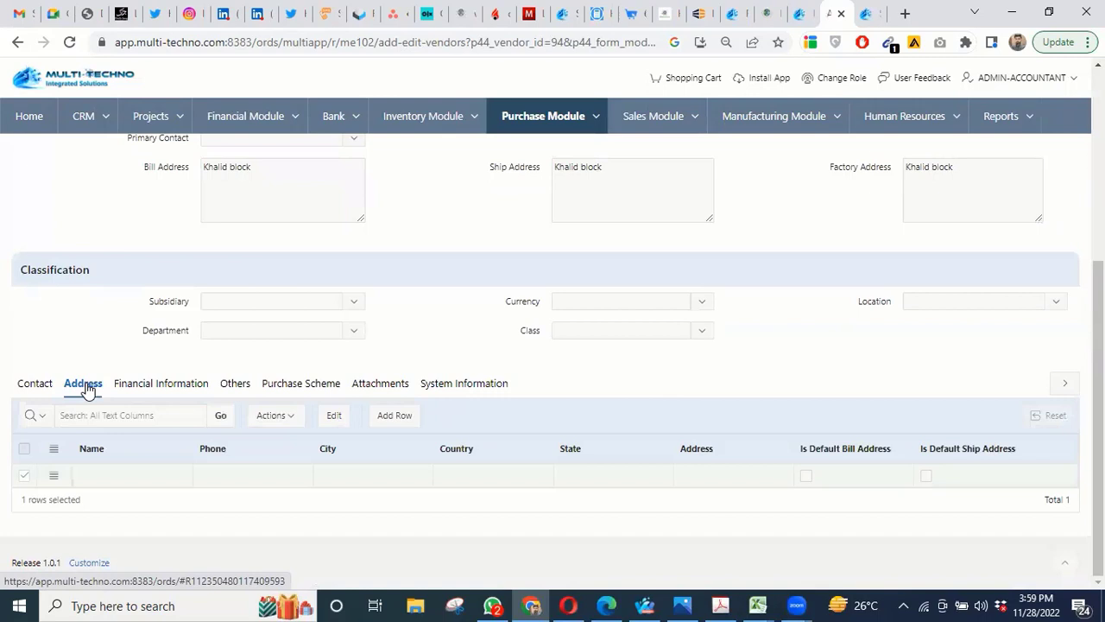
Step: Look through the vendor's other details, purchase scheme and attachments
left_click(236, 386)
scroll(306, 471, "down", 1)
scroll(306, 449, "up", 2)
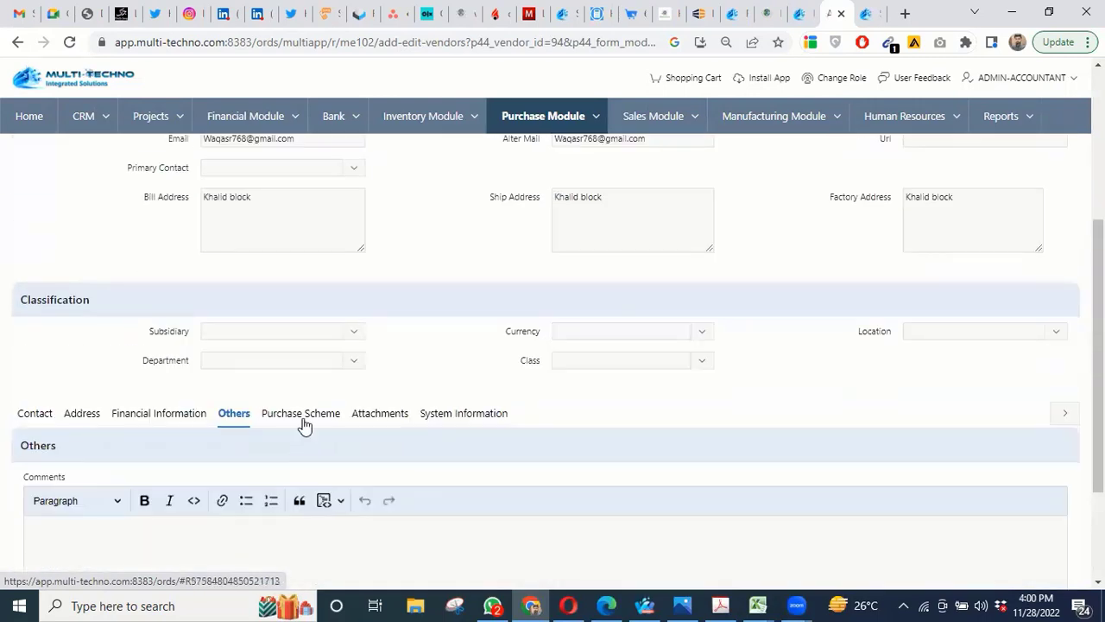
left_click(304, 416)
left_click(411, 416)
left_click(311, 416)
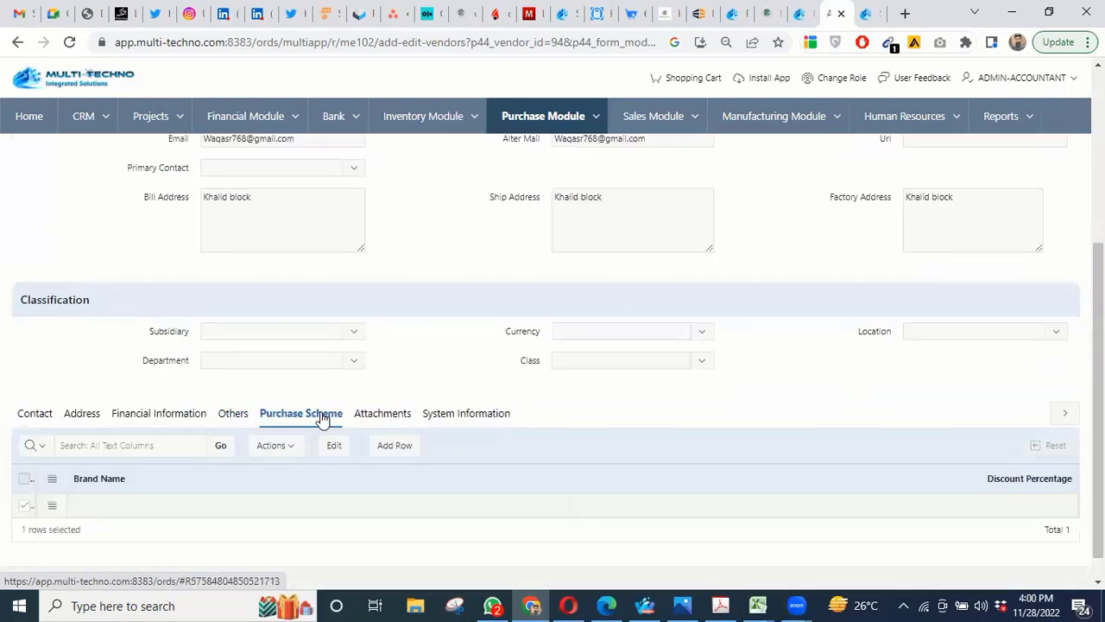
left_click(366, 418)
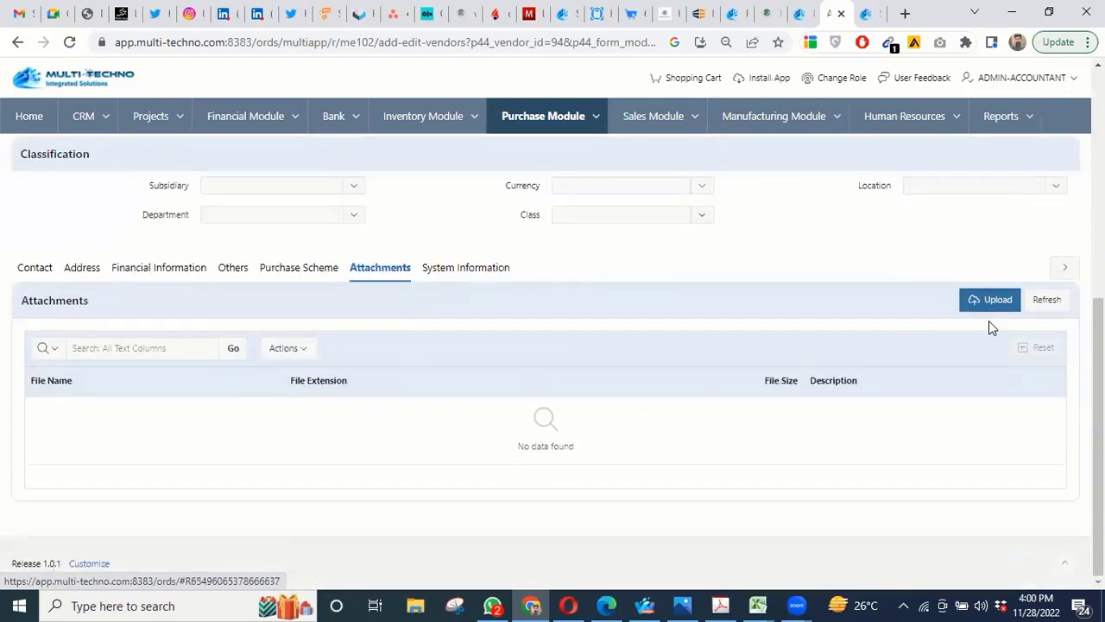
Step: Look at the file upload form for the vendor's attachments and its file chooser, and close both without uploading a file
left_click(979, 304)
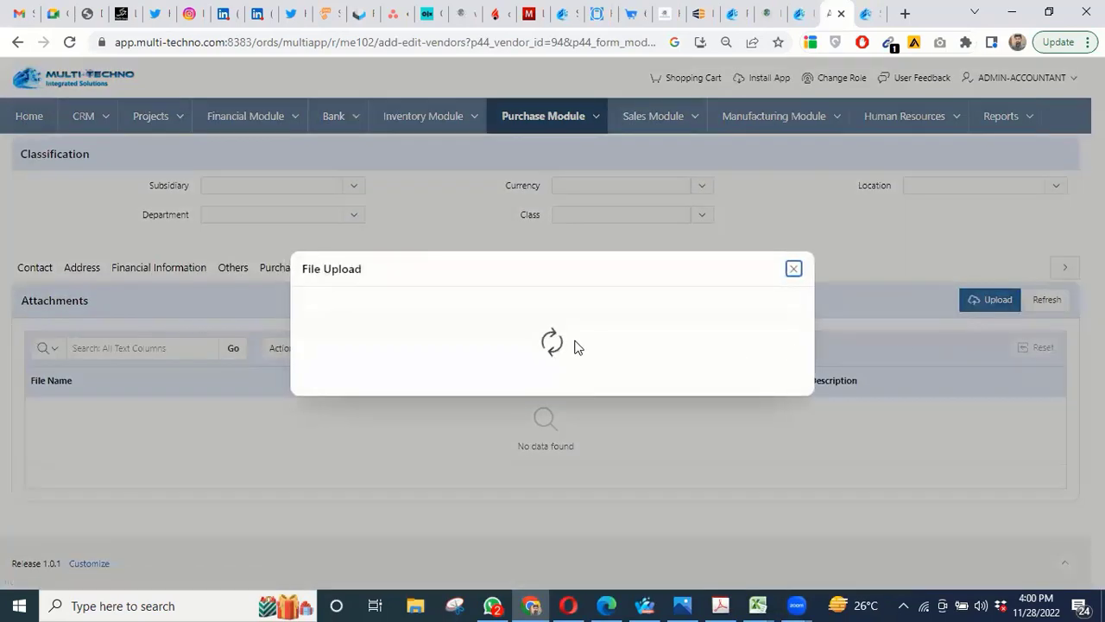
left_click(761, 264)
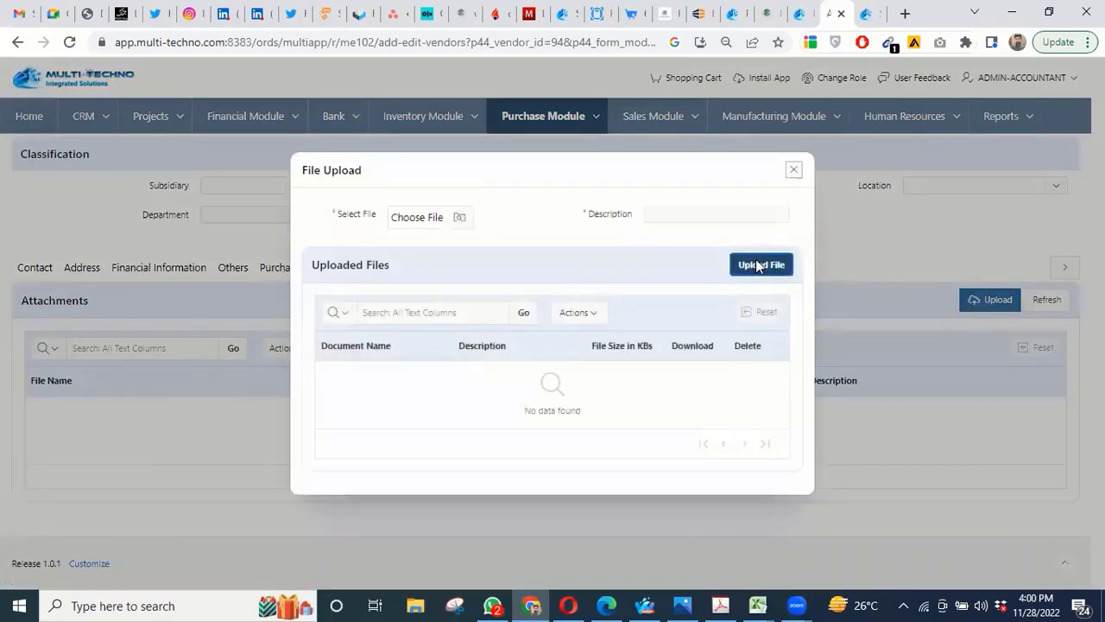
left_click(795, 162)
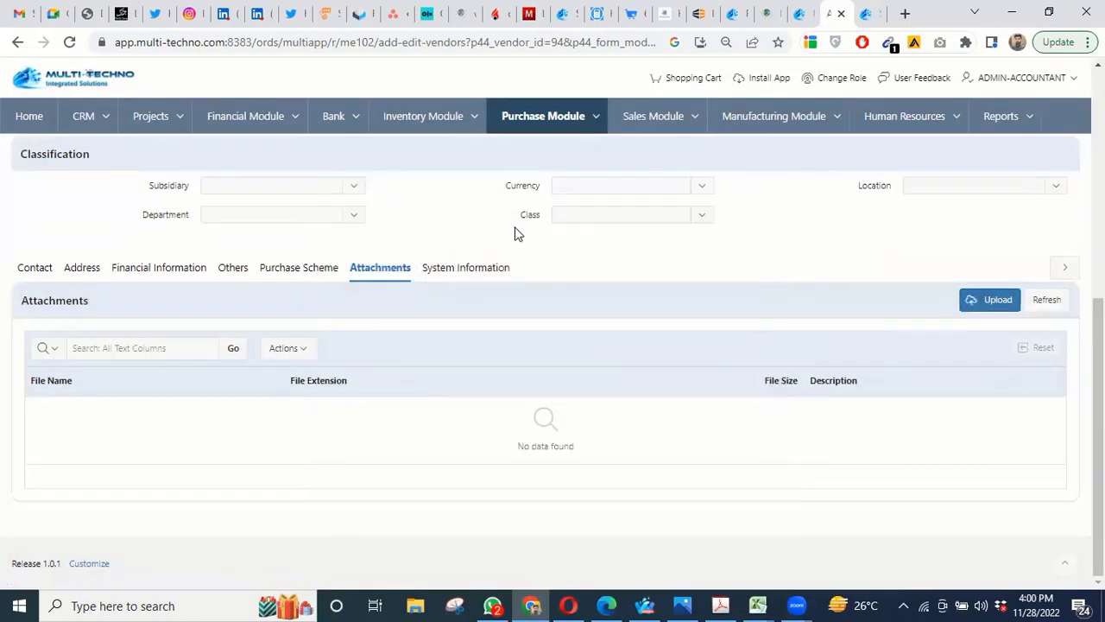
left_click(981, 301)
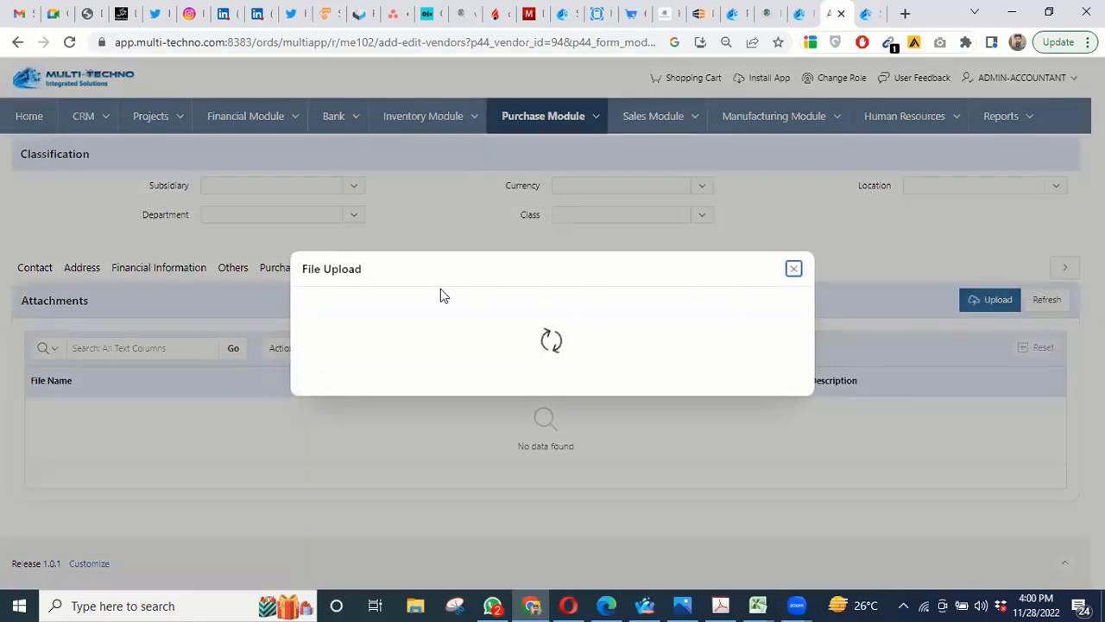
left_click(422, 218)
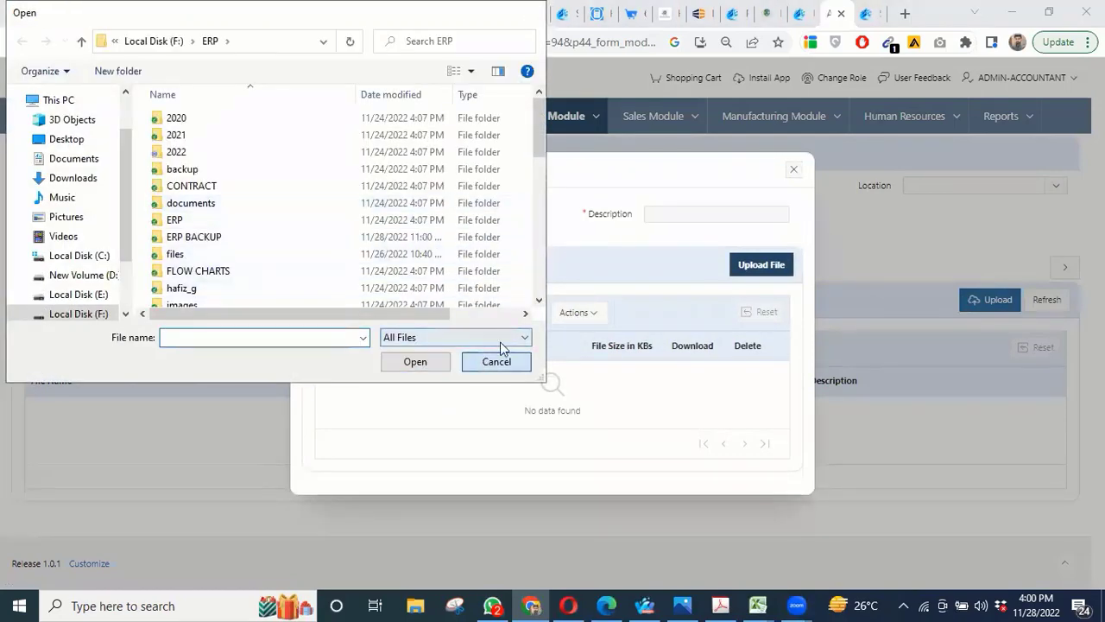
left_click(497, 361)
left_click(792, 172)
scroll(518, 290, "up", 10)
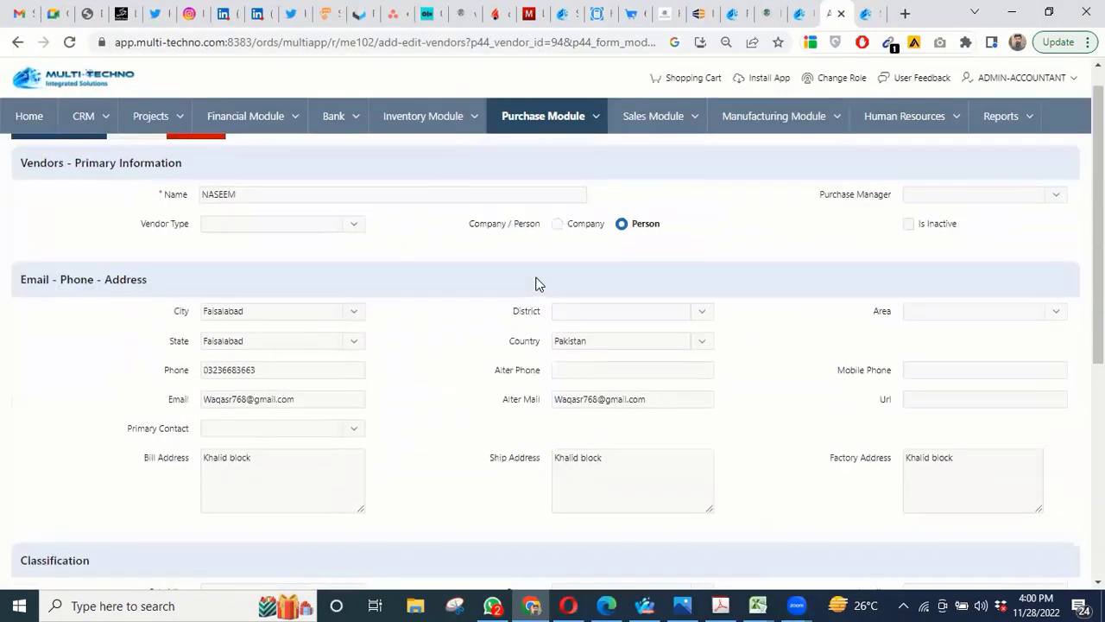
Step: Return to the purchase orders and open the Pending Approval order dated 03-OCT-2022 for editing
left_click(557, 128)
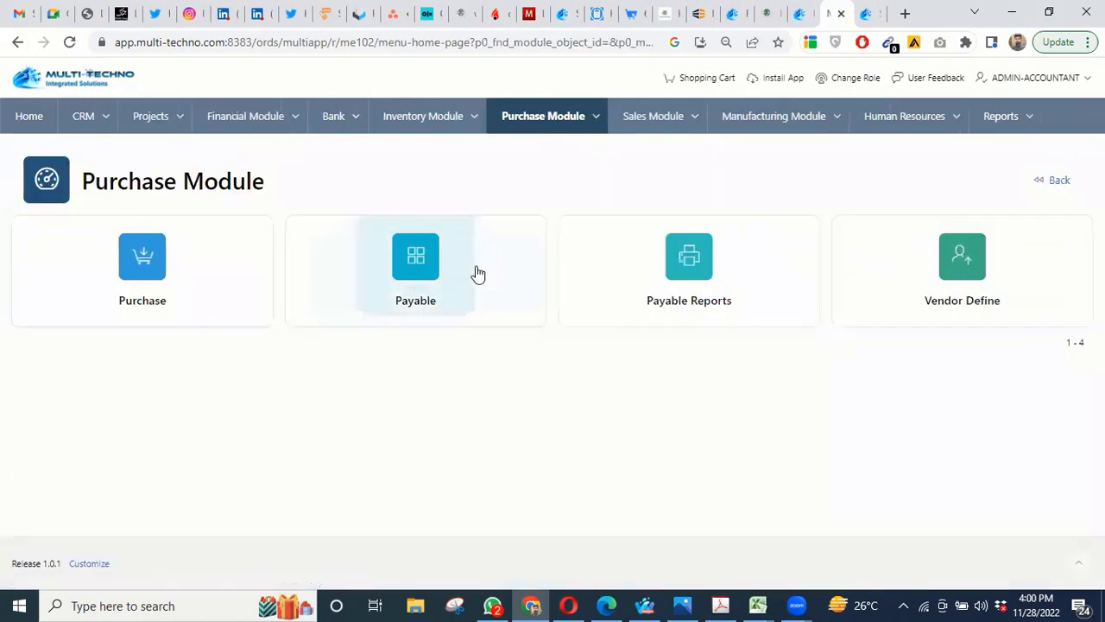
left_click(130, 281)
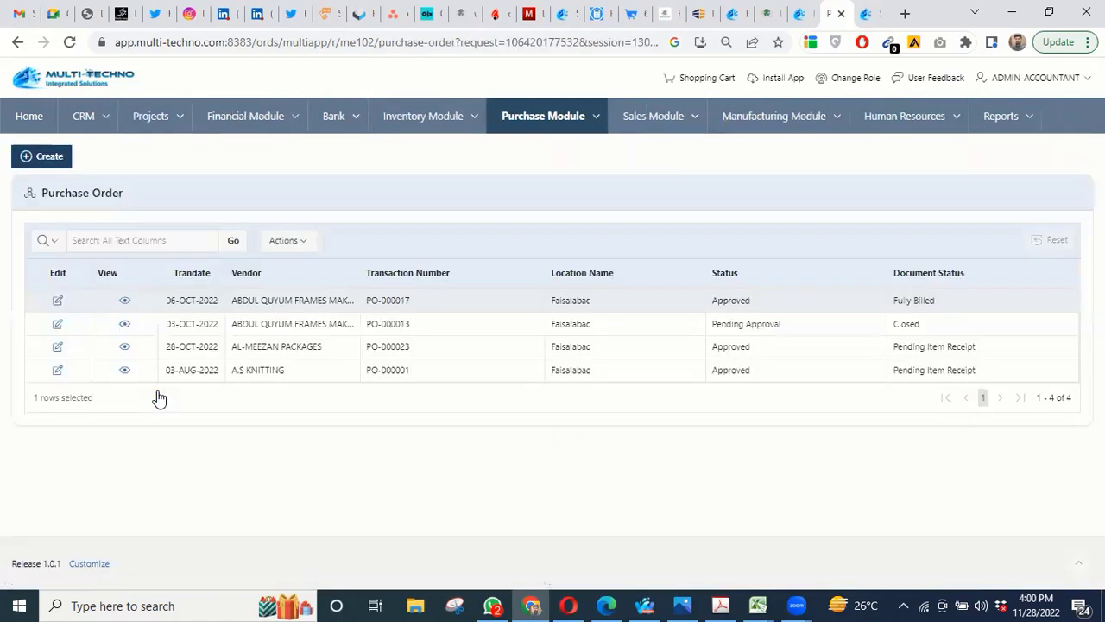
left_click(57, 323)
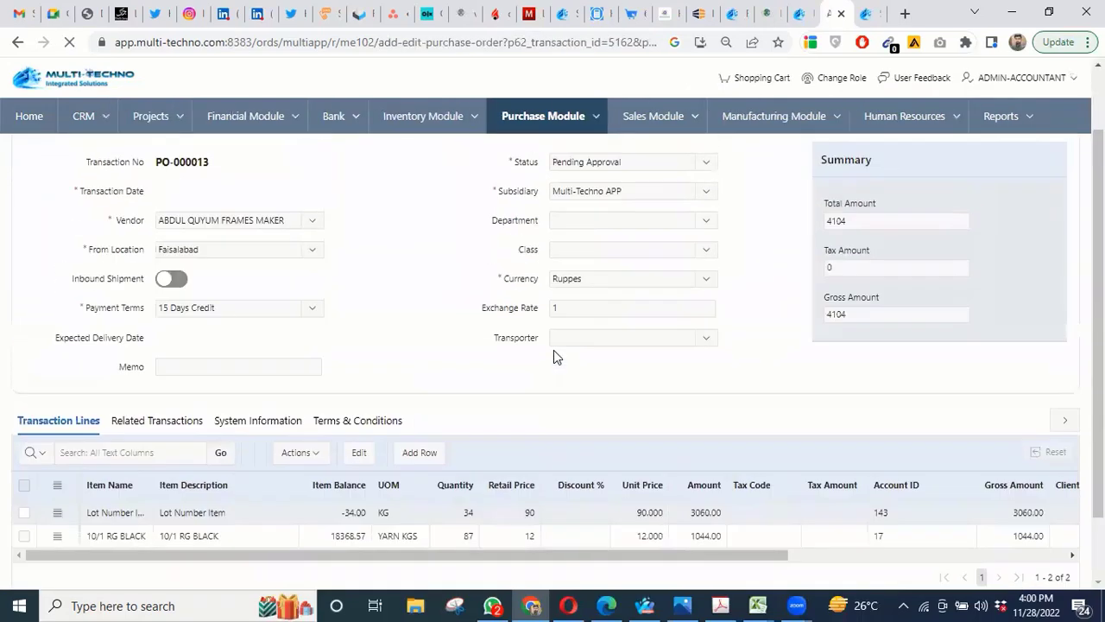
Step: Change the purchase order's currency to Dollar with an exchange rate of 210 and save the changes
left_click(708, 284)
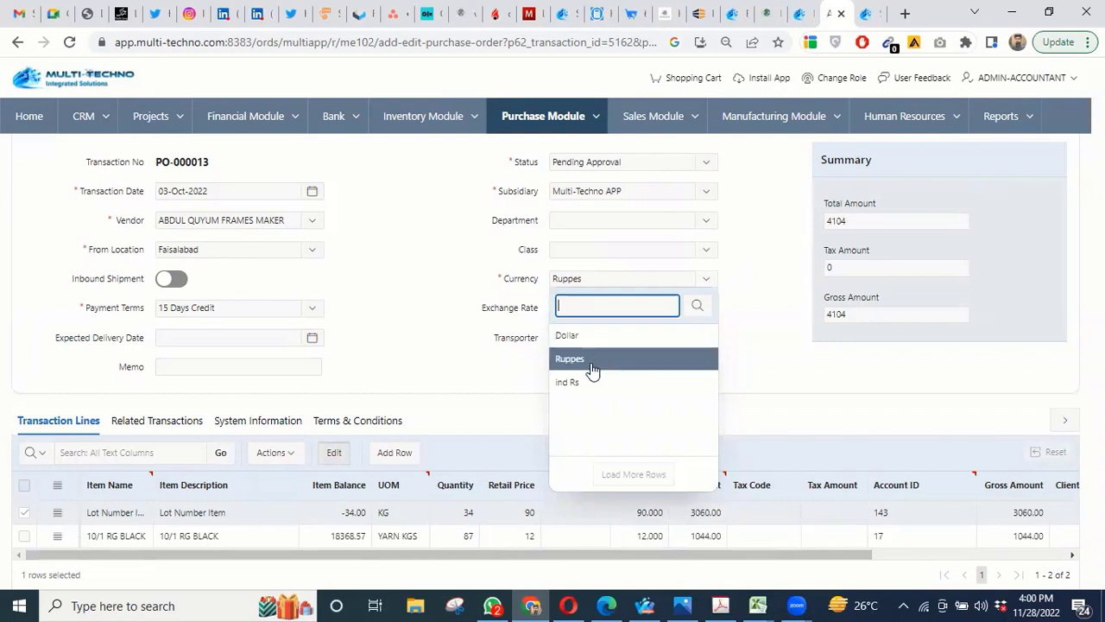
left_click(592, 359)
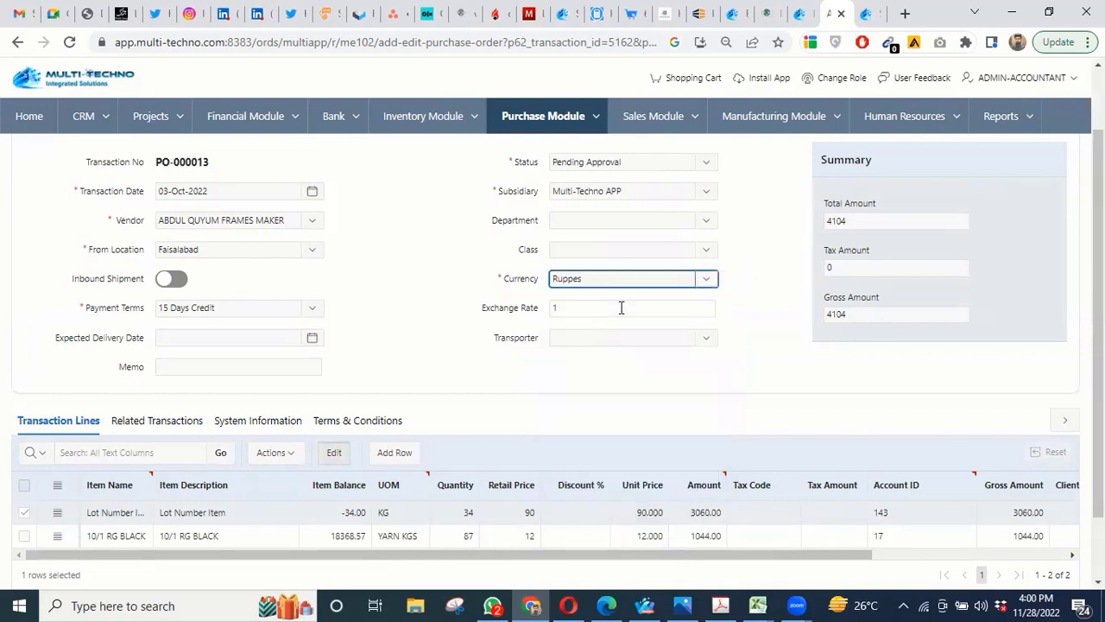
left_click(621, 277)
left_click(623, 339)
left_click(602, 306)
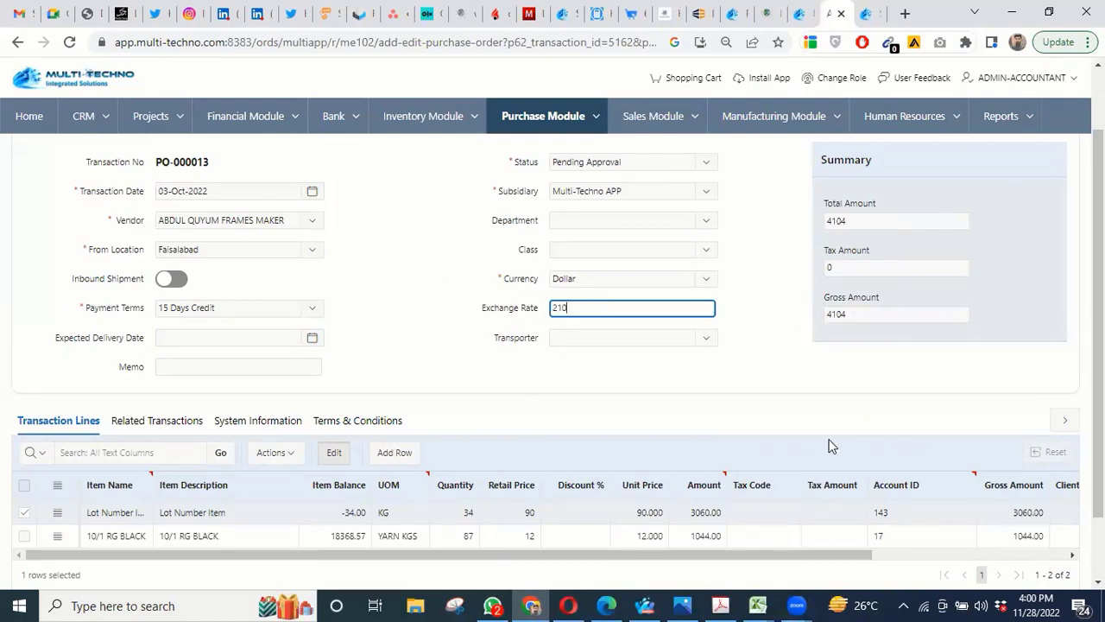
scroll(270, 287, "up", 1)
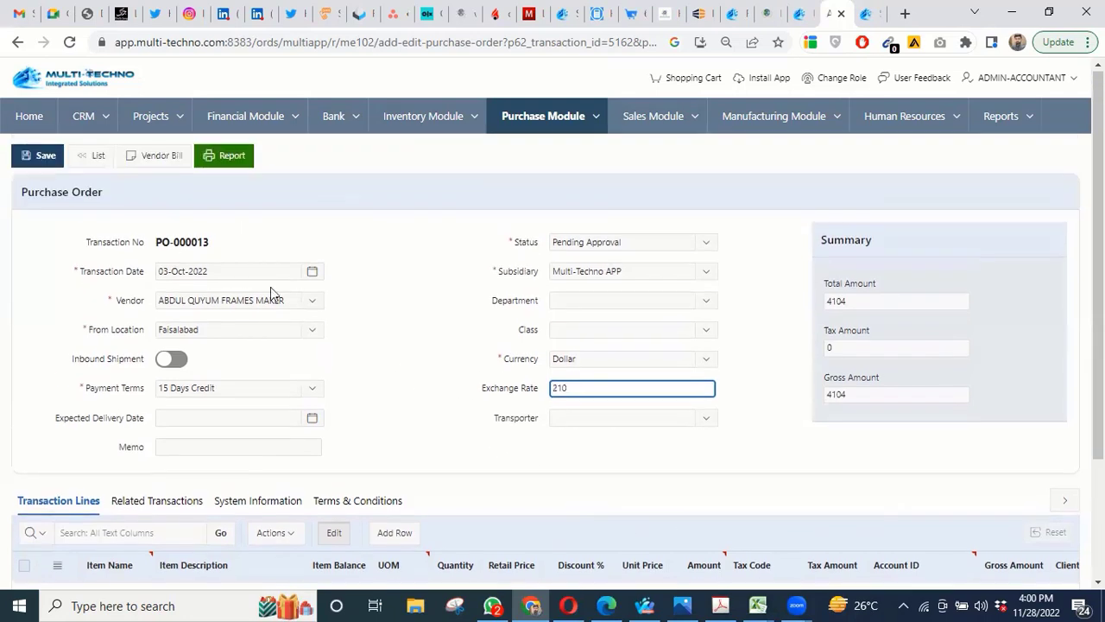
left_click(39, 157)
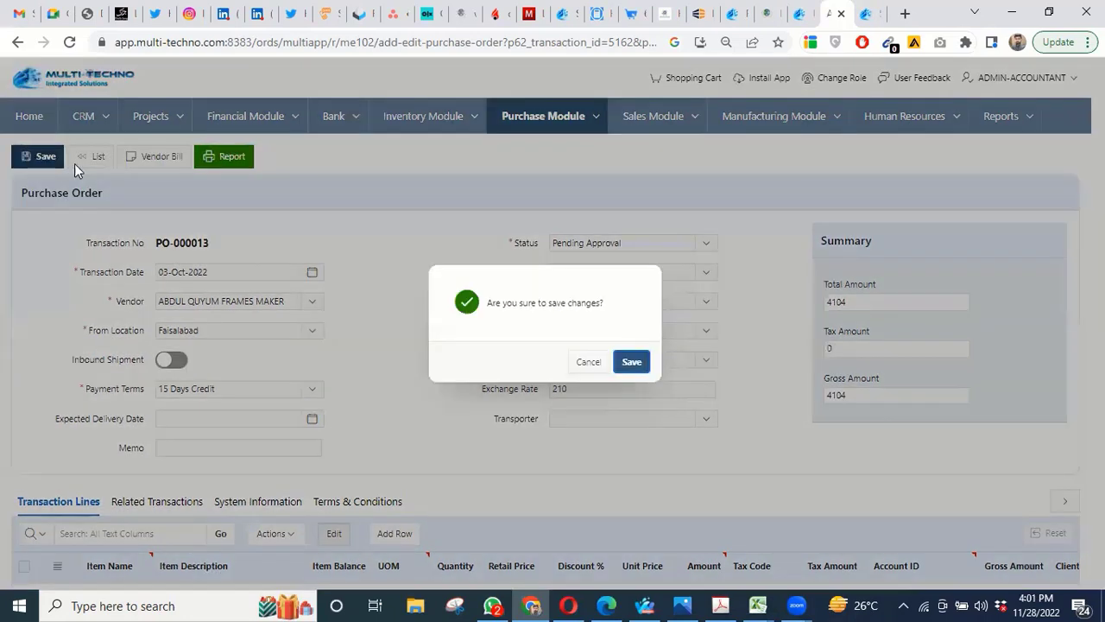
left_click(633, 365)
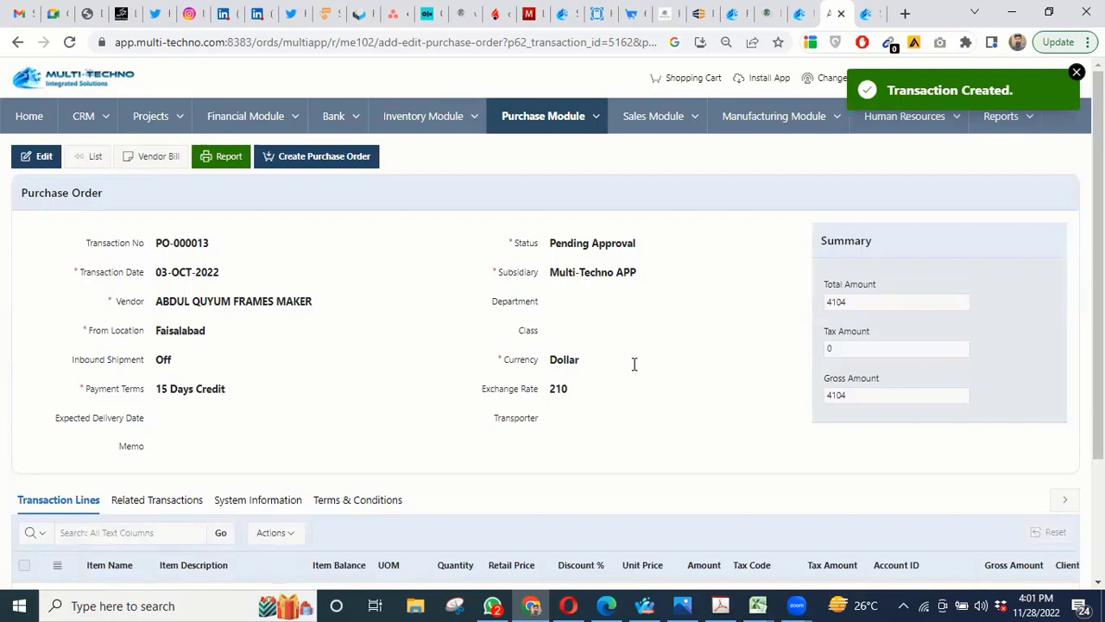
Step: Open the invoice dated 22-OCT-2022 from the Sales Module's receivable invoices and look over its details
left_click(656, 117)
left_click(628, 133)
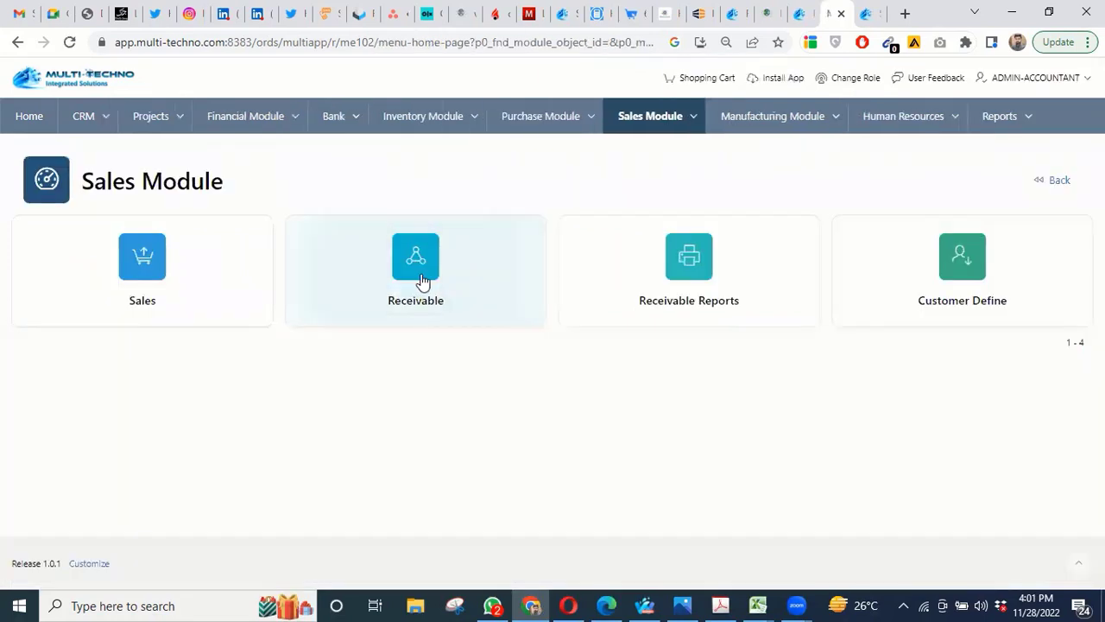
left_click(406, 259)
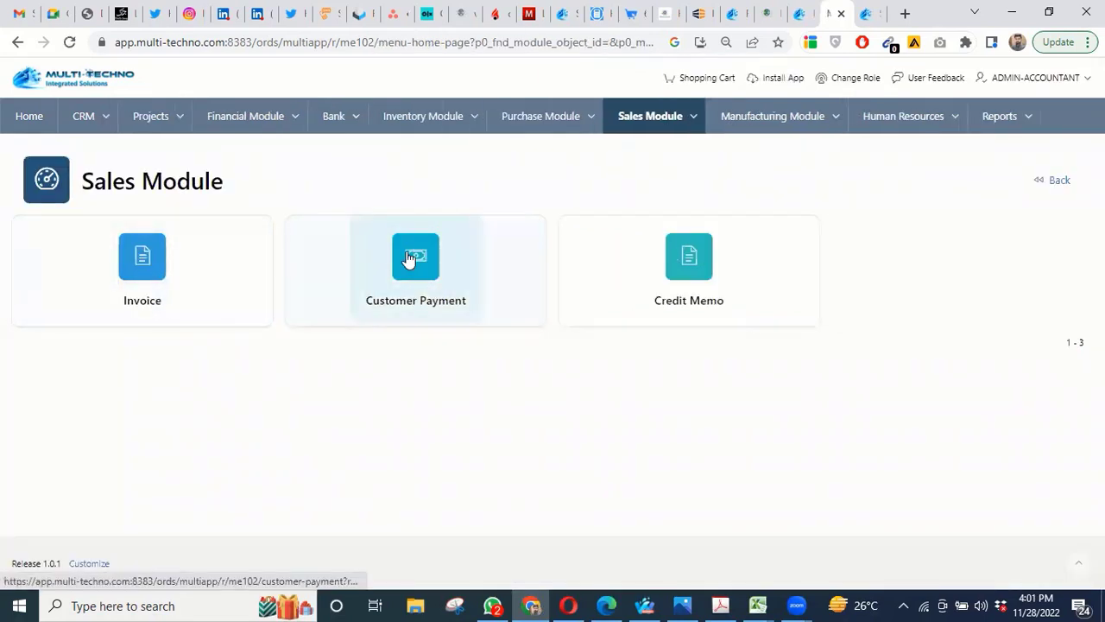
left_click(136, 269)
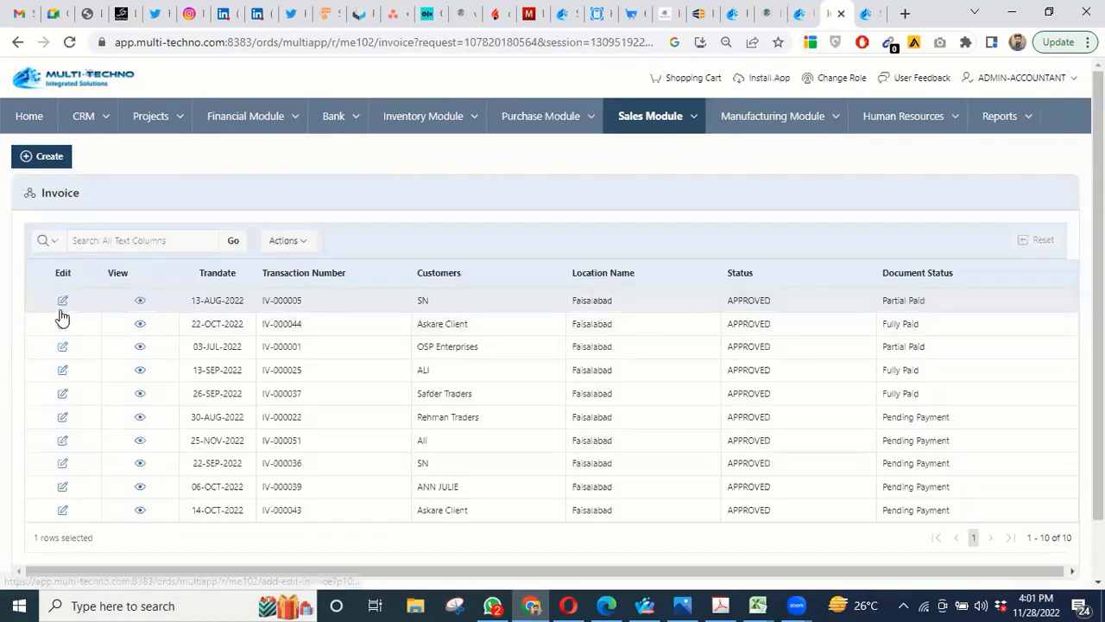
left_click(62, 325)
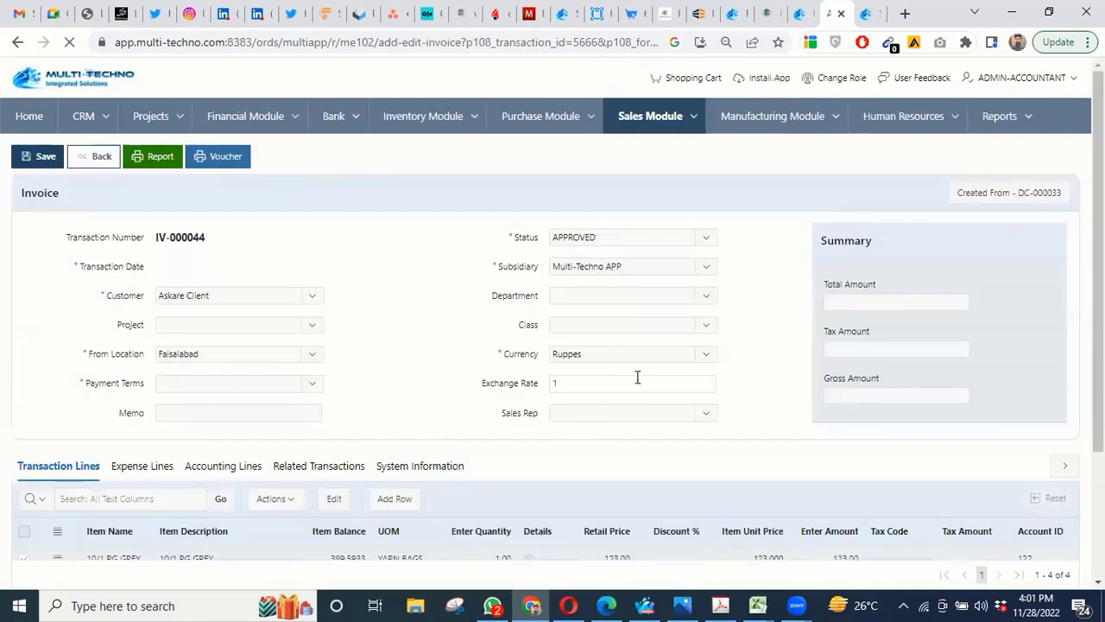
scroll(635, 378, "down", 2)
scroll(635, 378, "up", 3)
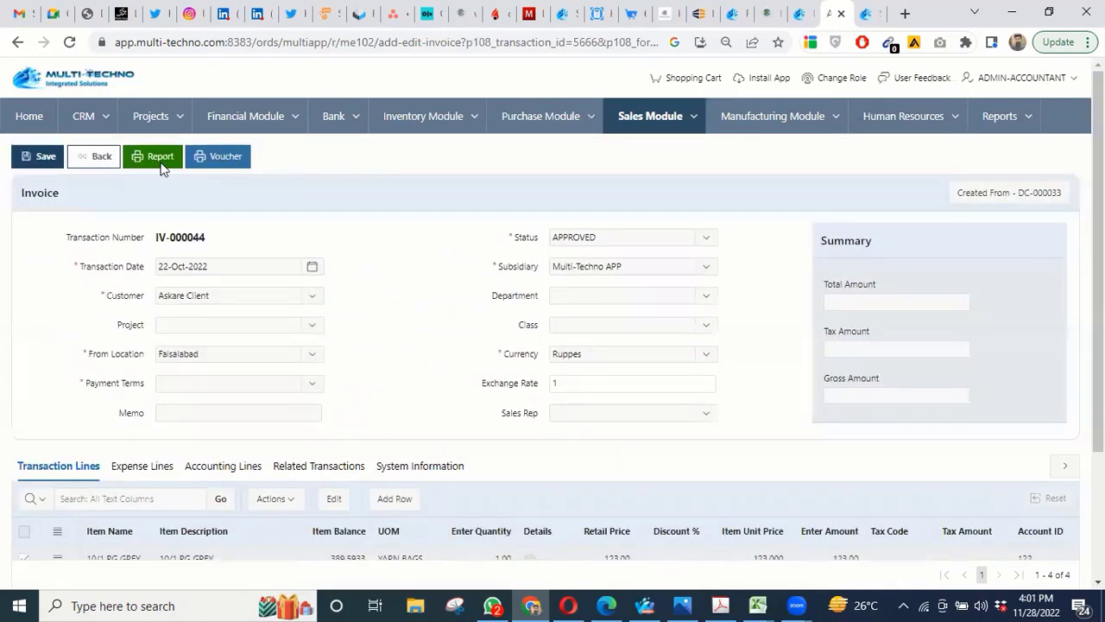
Step: Generate the invoice's printable report, read it through and close it
left_click(161, 156)
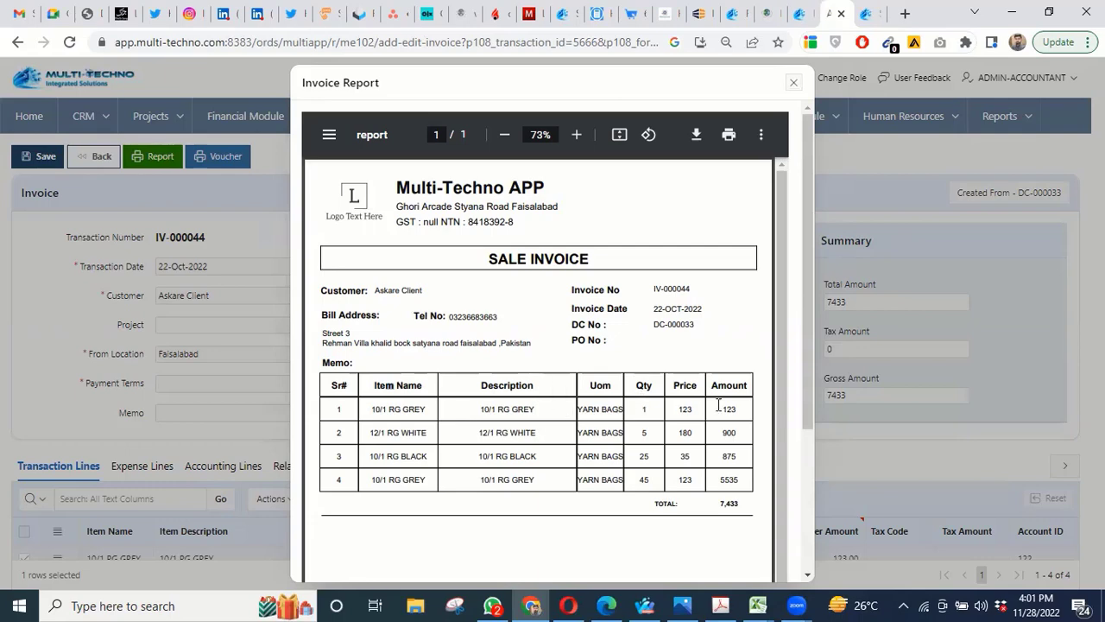
scroll(613, 348, "down", 5)
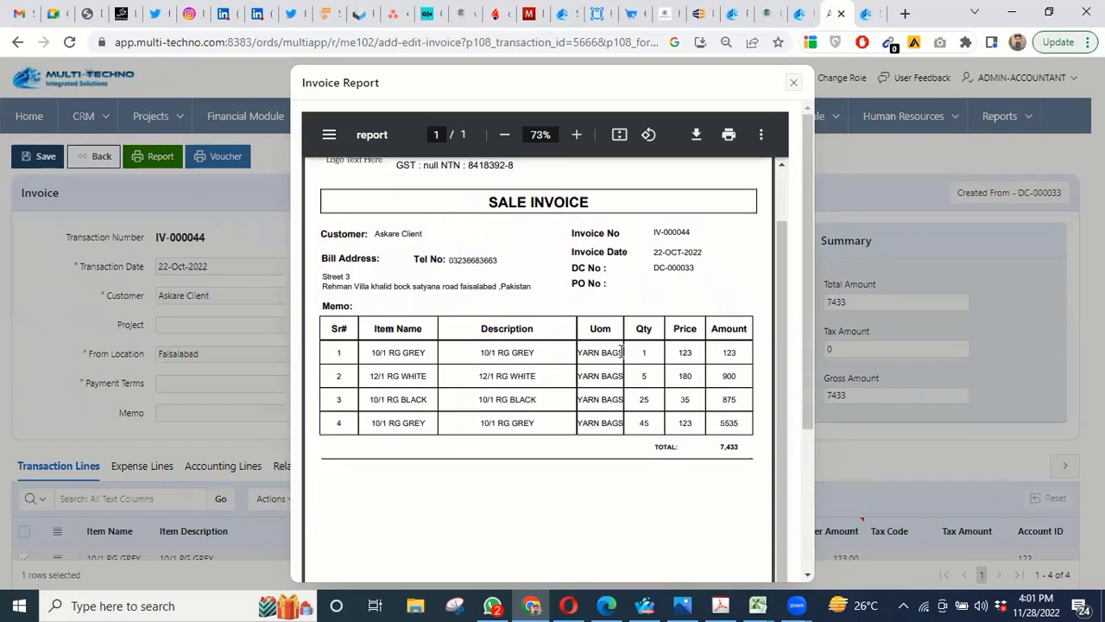
scroll(740, 380, "up", 5)
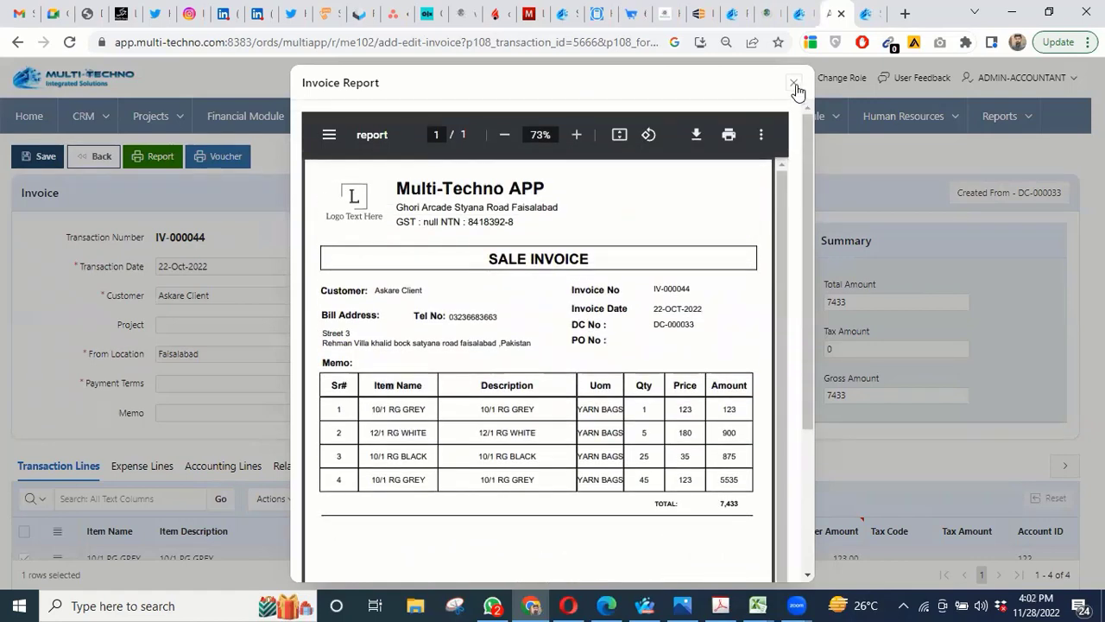
left_click(793, 84)
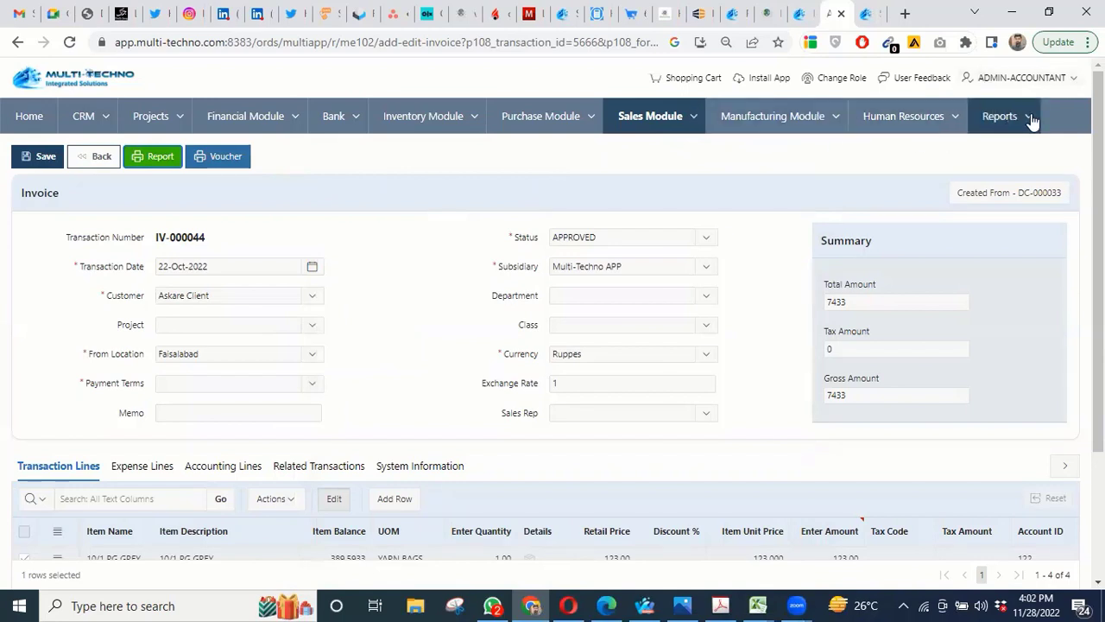
Step: Open the Pending Approval delivery challan dated 15-OCT-2022 for editing from the Sales Module and look over its details
key("ctrl+l")
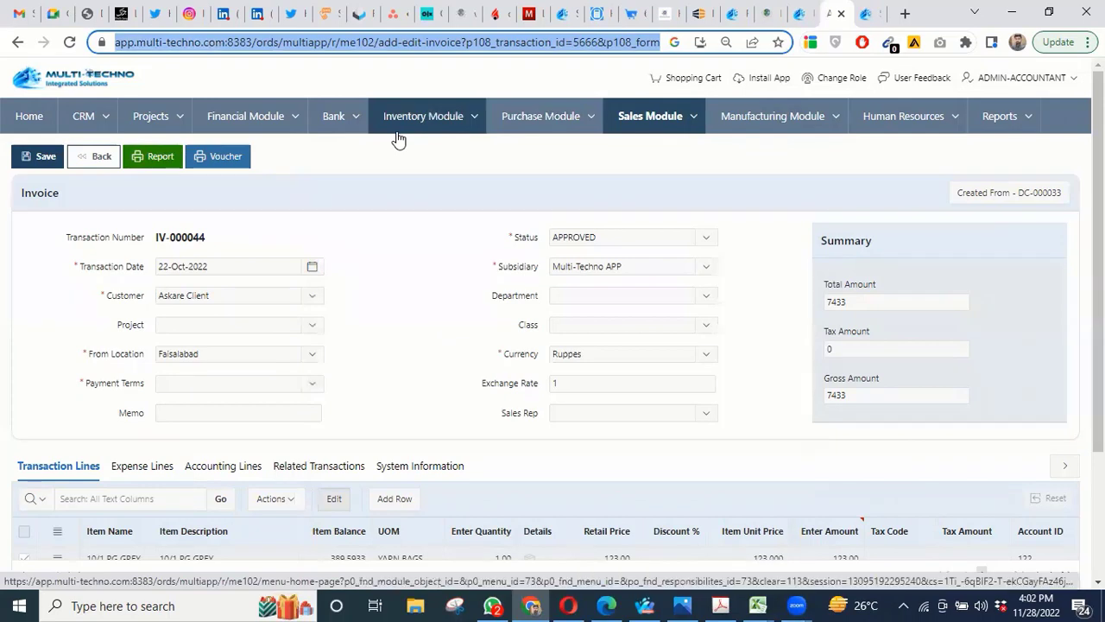
left_click(695, 119)
mouse_move(711, 164)
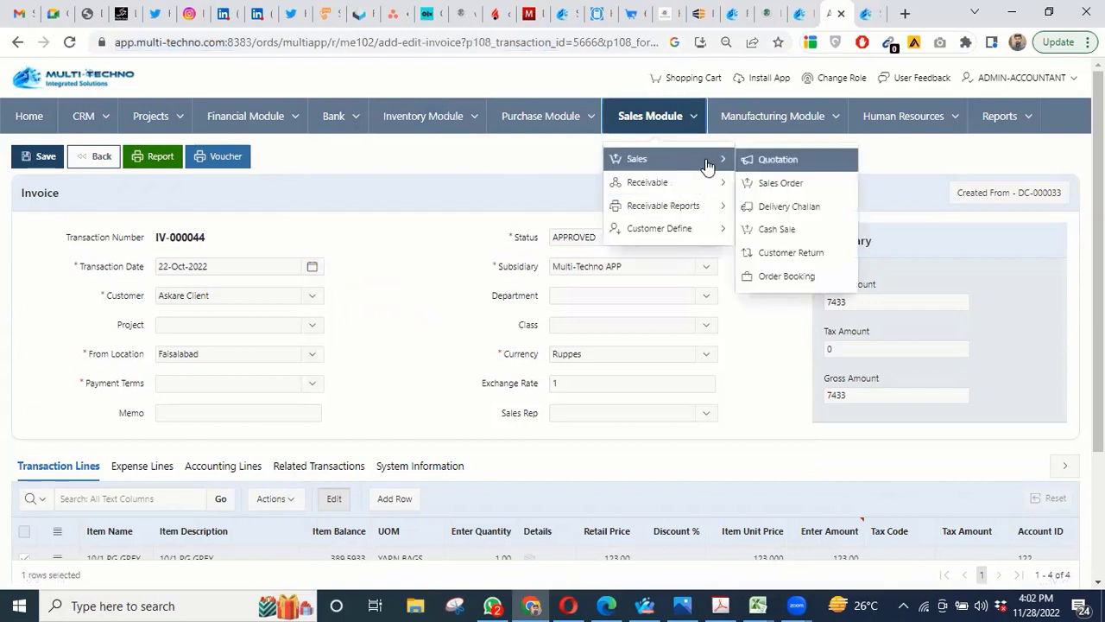
left_click(795, 207)
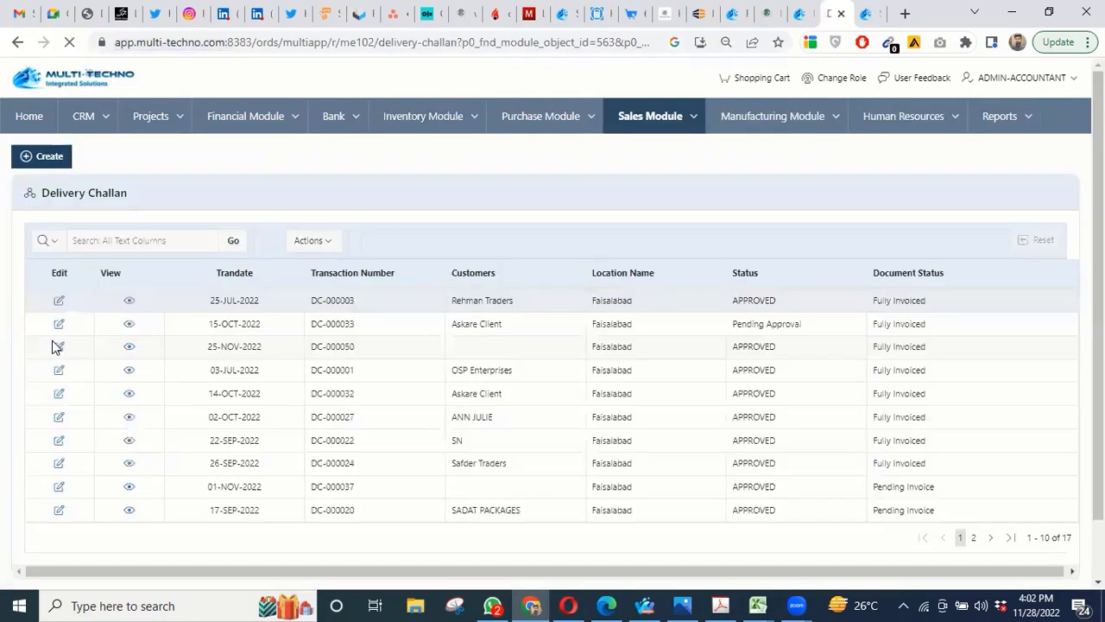
left_click(60, 328)
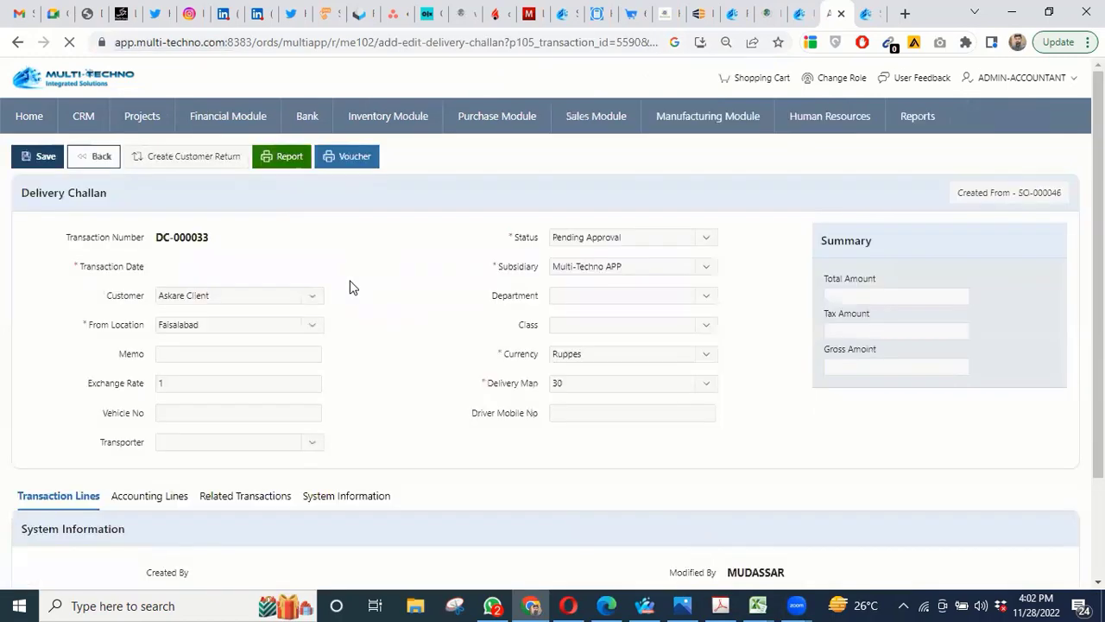
scroll(337, 250, "down", 3)
scroll(333, 247, "up", 3)
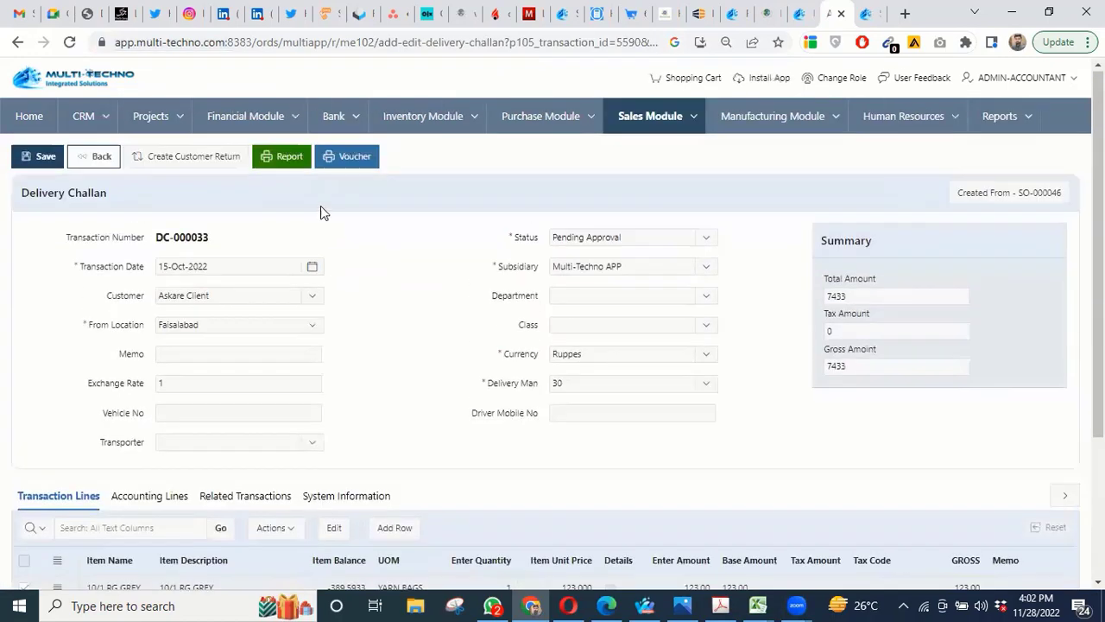
Step: Generate the delivery challan's printable report, read it through and close it
left_click(289, 148)
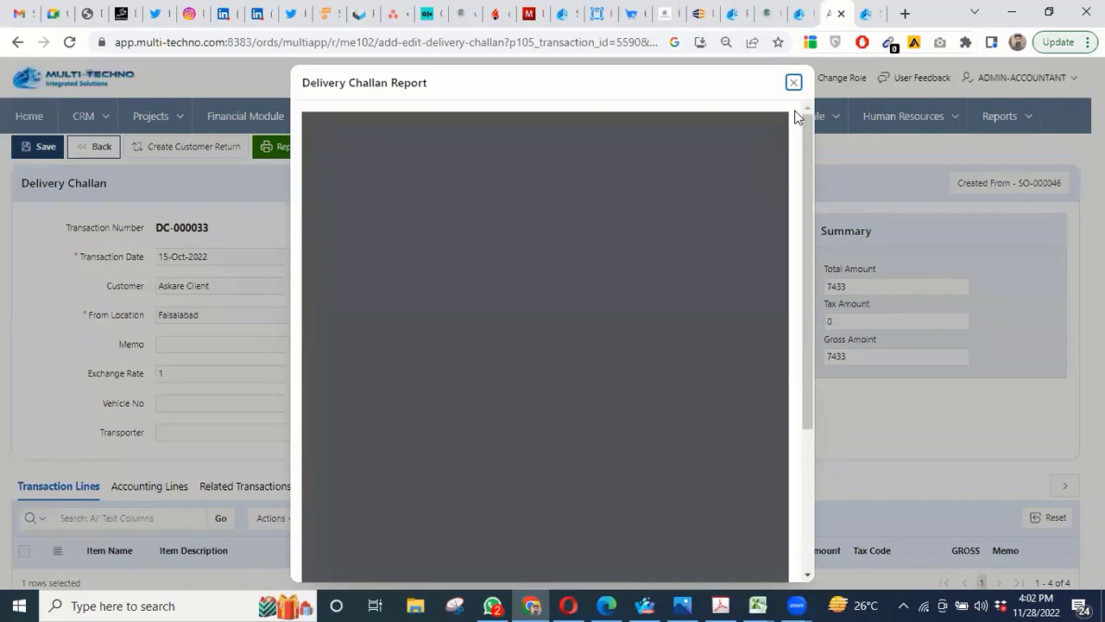
scroll(711, 272, "down", 5)
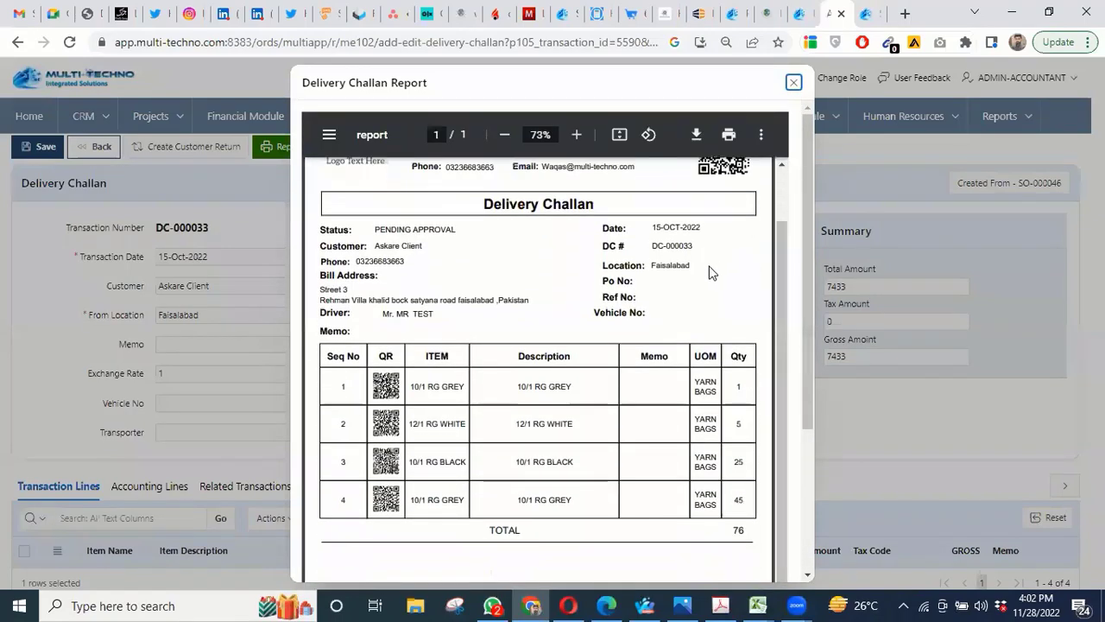
scroll(711, 272, "up", 4)
scroll(712, 271, "up", 2)
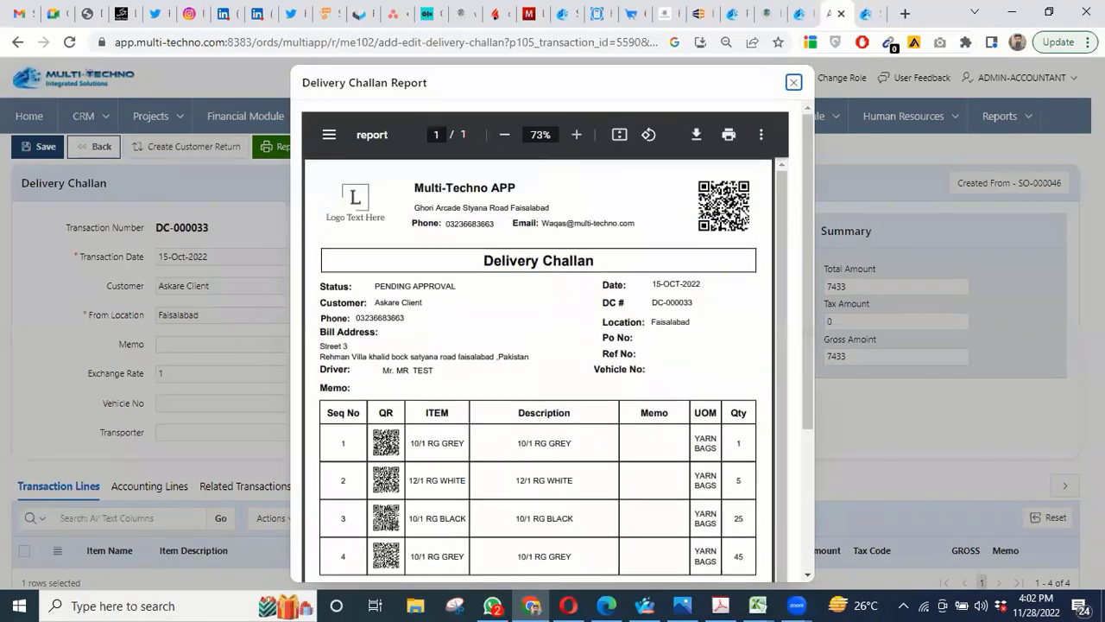
left_click(794, 82)
Step: Open the Purchase section of the Purchase Module and look over its available document types
left_click(535, 112)
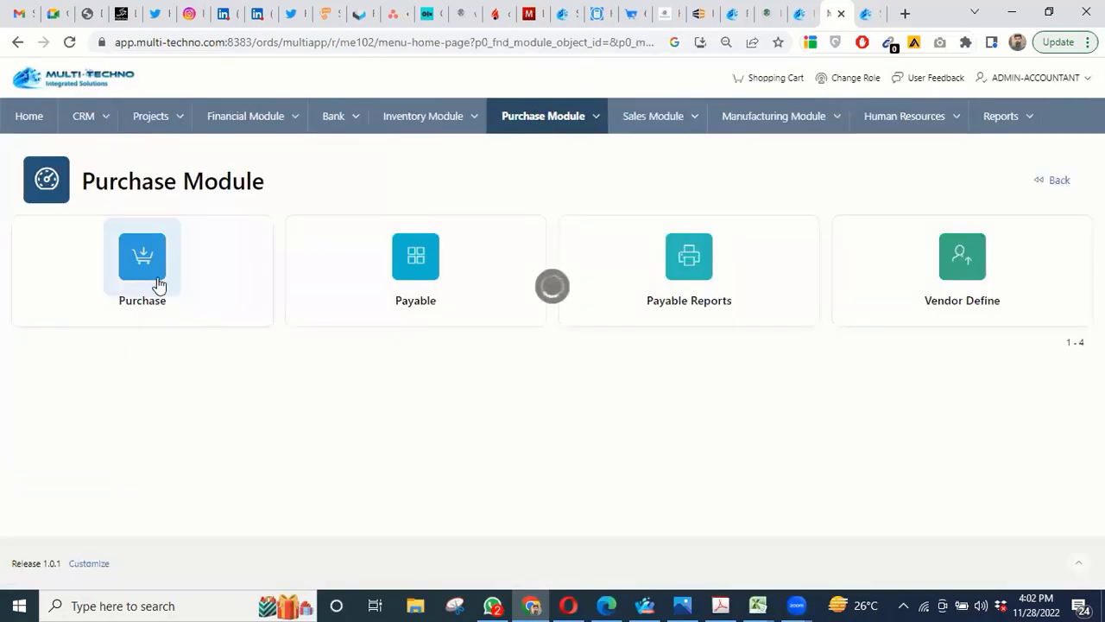
left_click(142, 265)
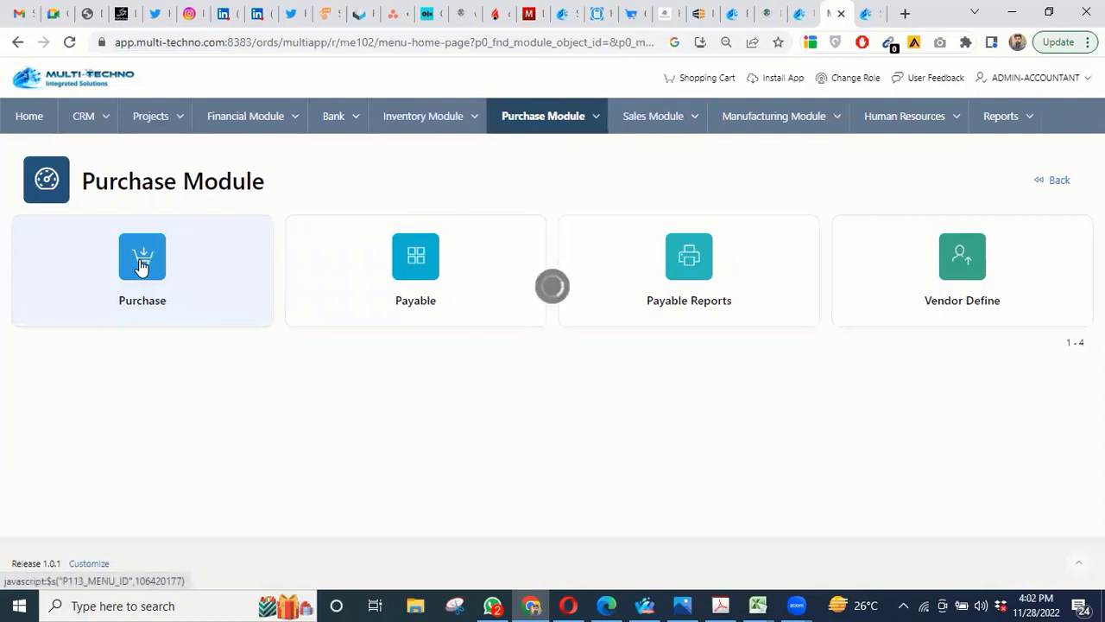
scroll(365, 320, "down", 2)
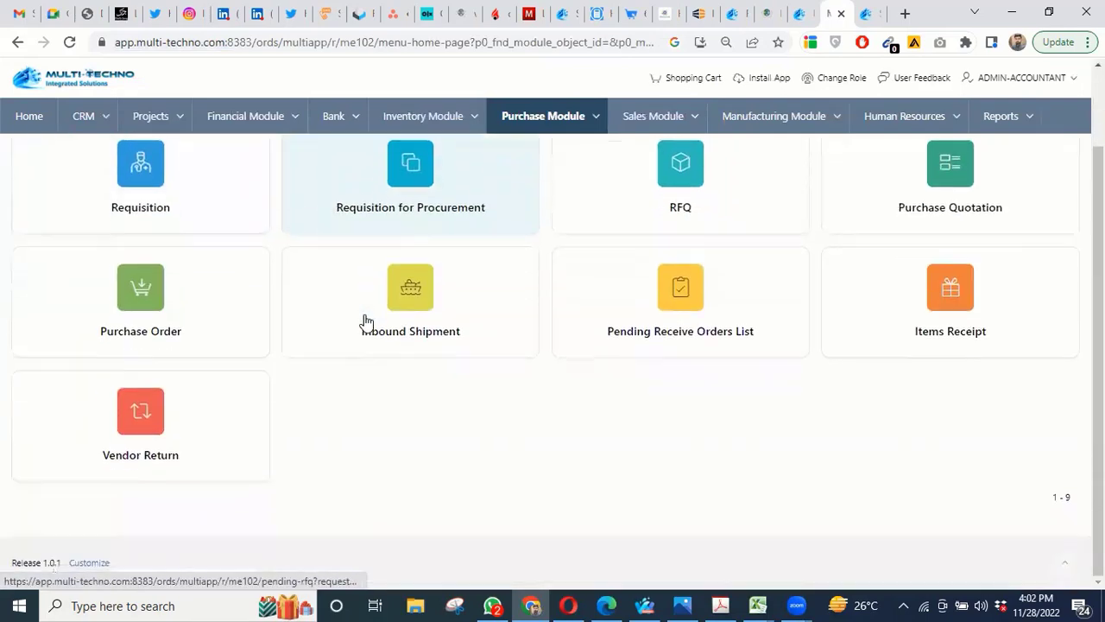
scroll(454, 420, "up", 2)
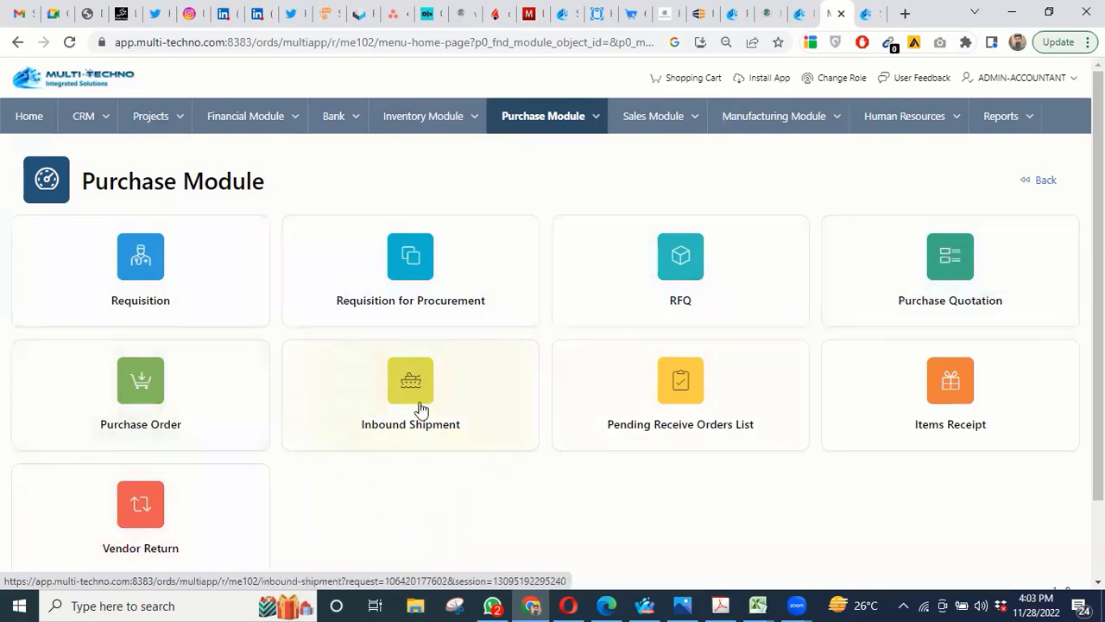
scroll(420, 411, "down", 1)
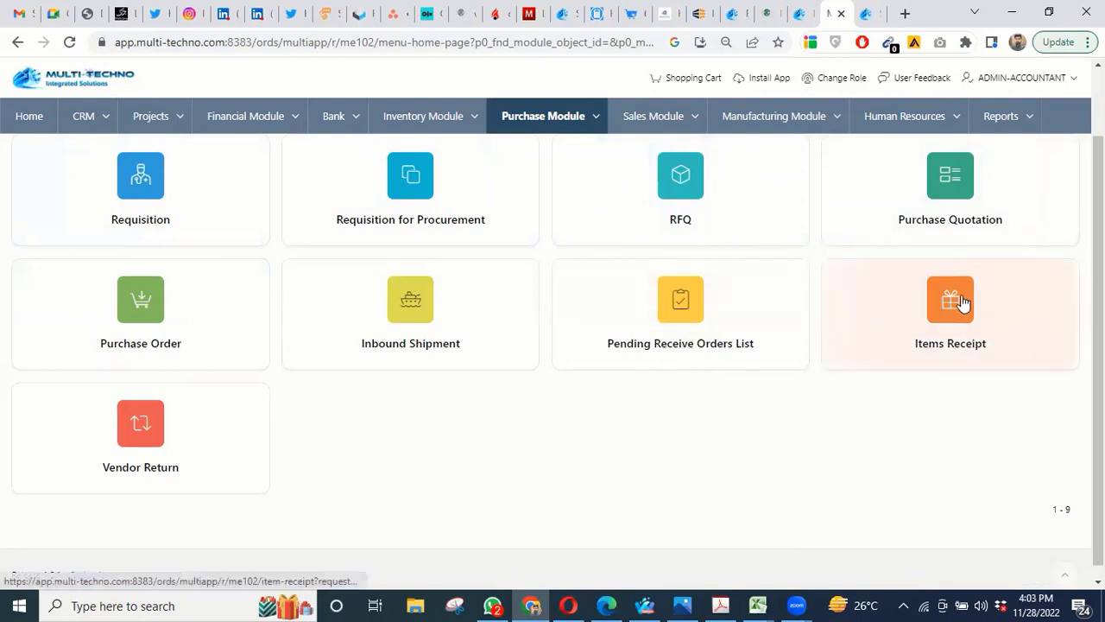
Step: View the purchase order dated 06-OCT-2022 with its transaction lines, then generate, read and close its printable report
left_click(151, 318)
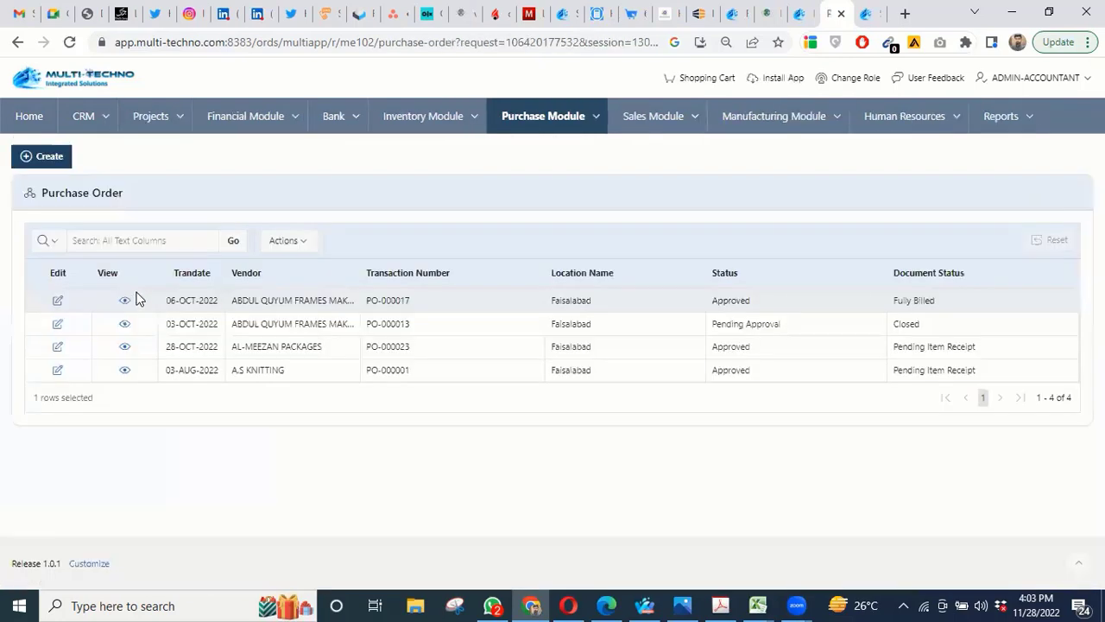
left_click(126, 303)
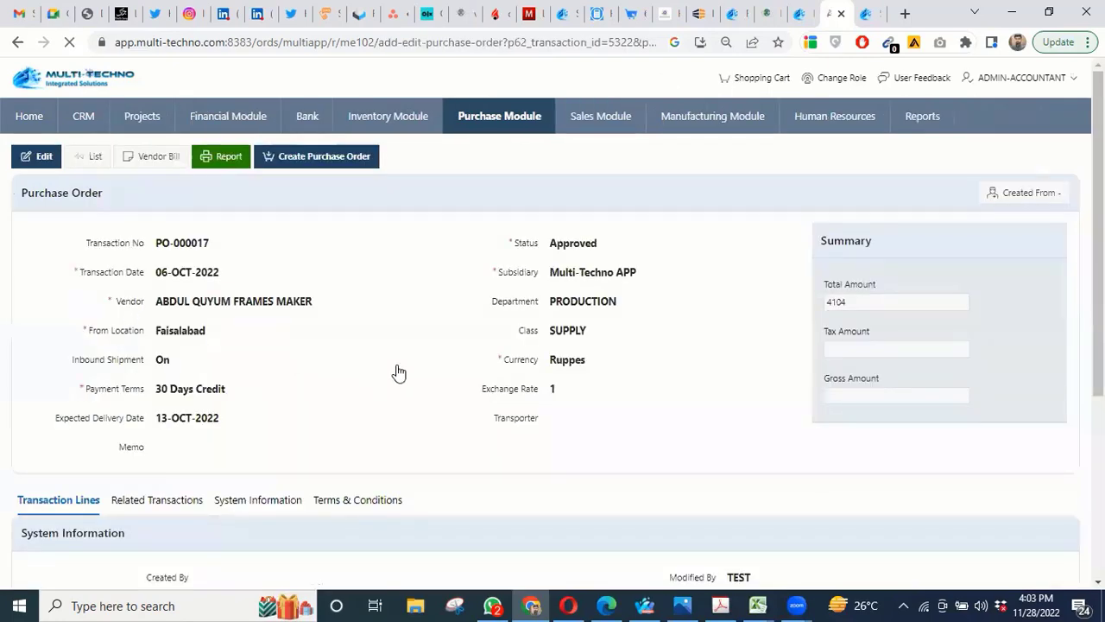
scroll(398, 372, "down", 4)
scroll(396, 371, "up", 2)
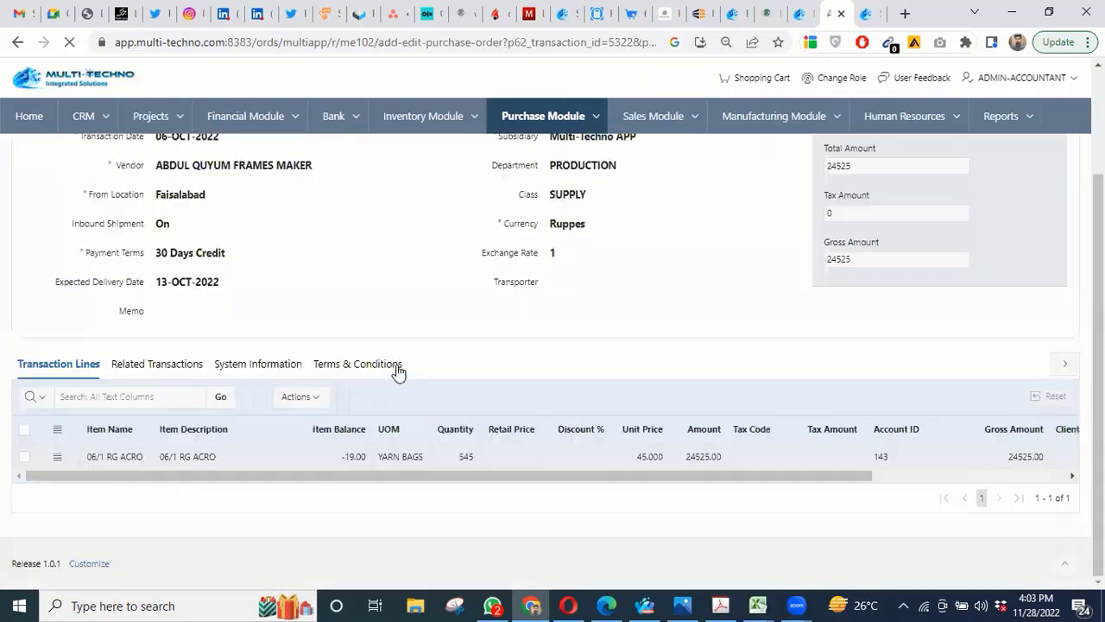
scroll(396, 371, "up", 2)
left_click(228, 158)
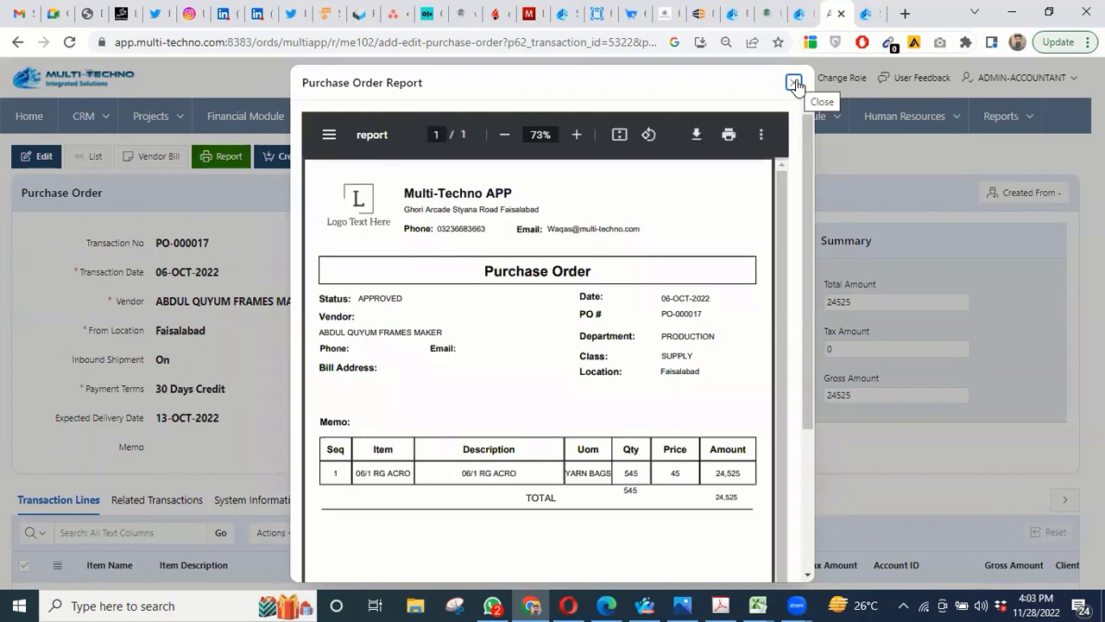
left_click(794, 83)
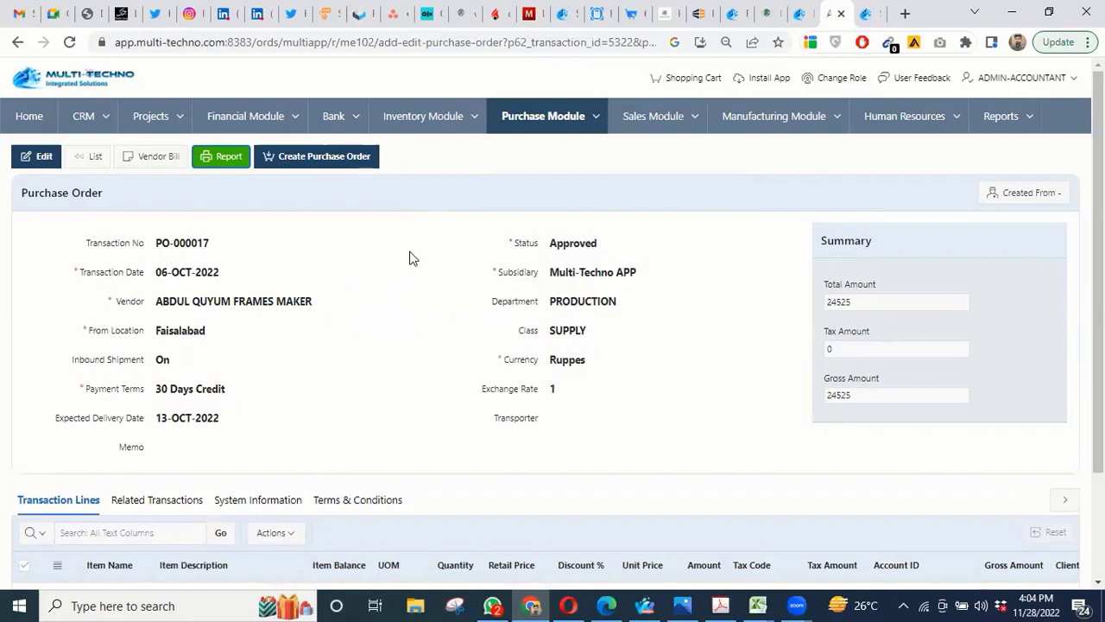
Step: Open the list of sales orders from the Sales section of the Sales Module
left_click(637, 118)
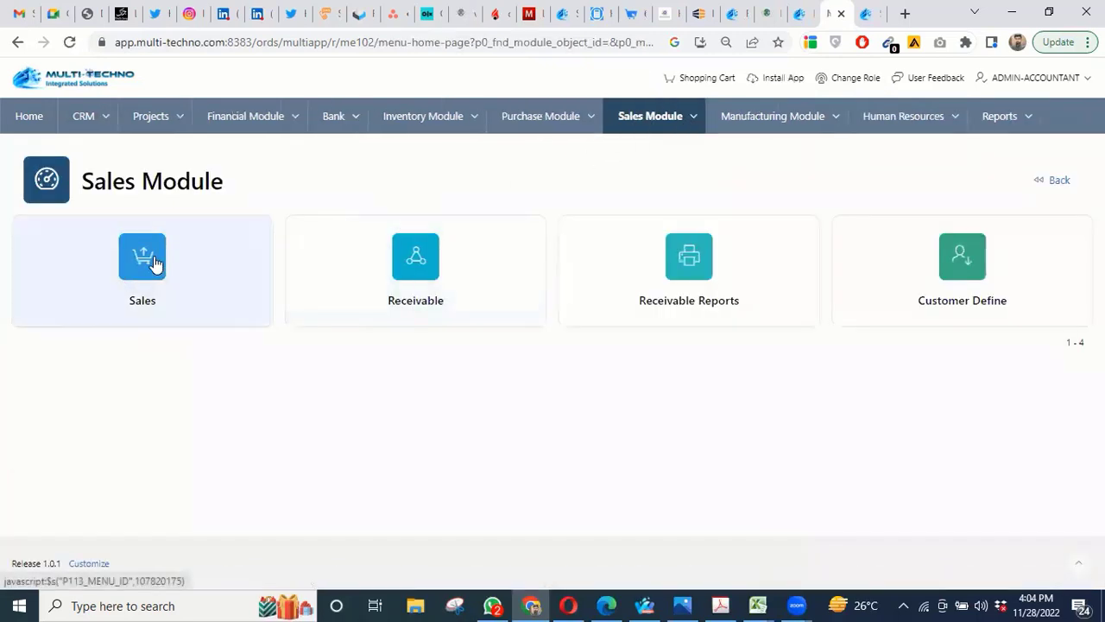
left_click(155, 263)
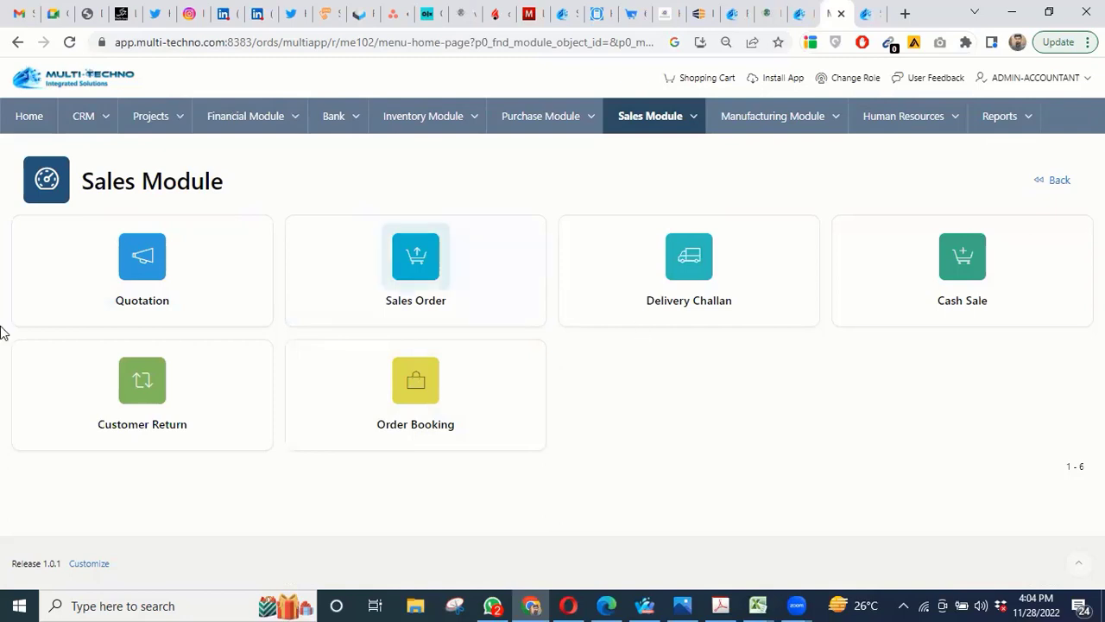
left_click(444, 257)
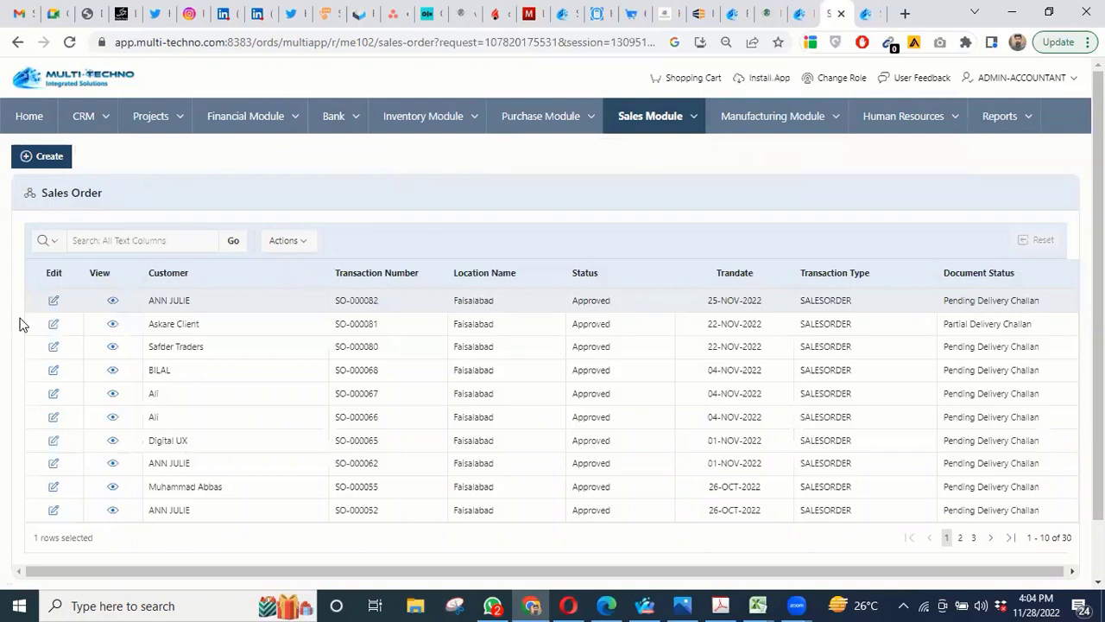
Step: Open the Customer Aging report from the Sales Module's receivable reports and read through its rows
left_click(696, 122)
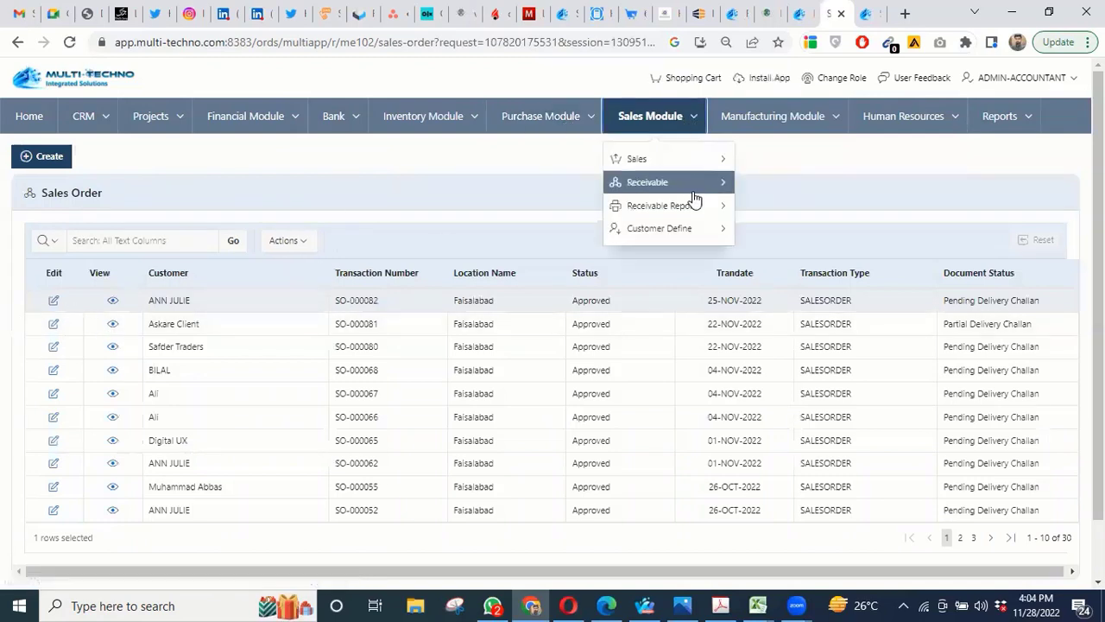
mouse_move(711, 217)
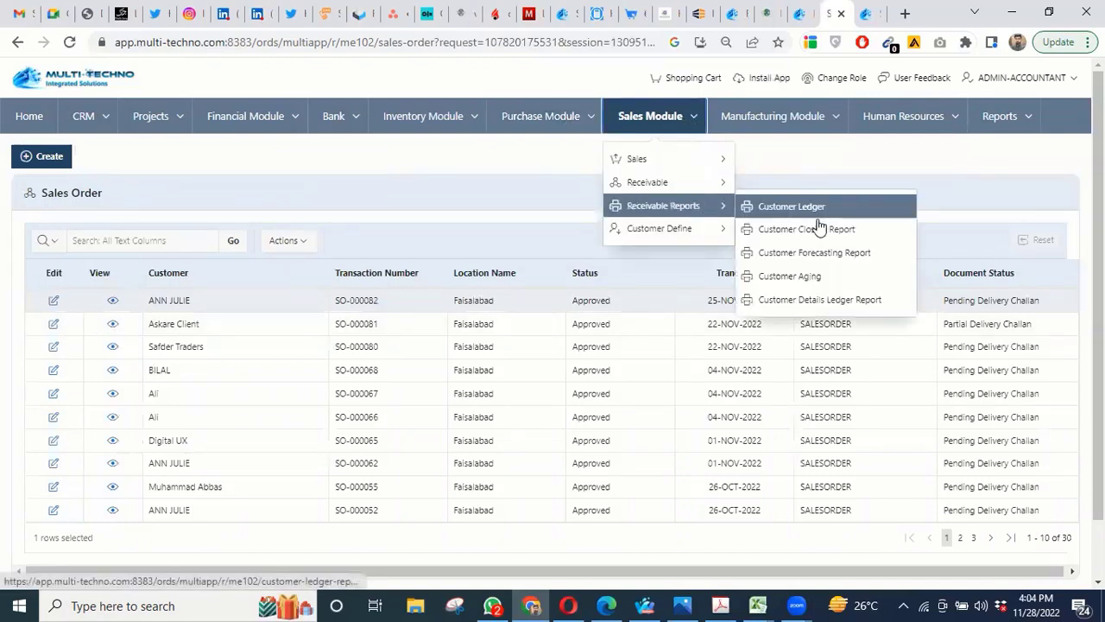
left_click(816, 275)
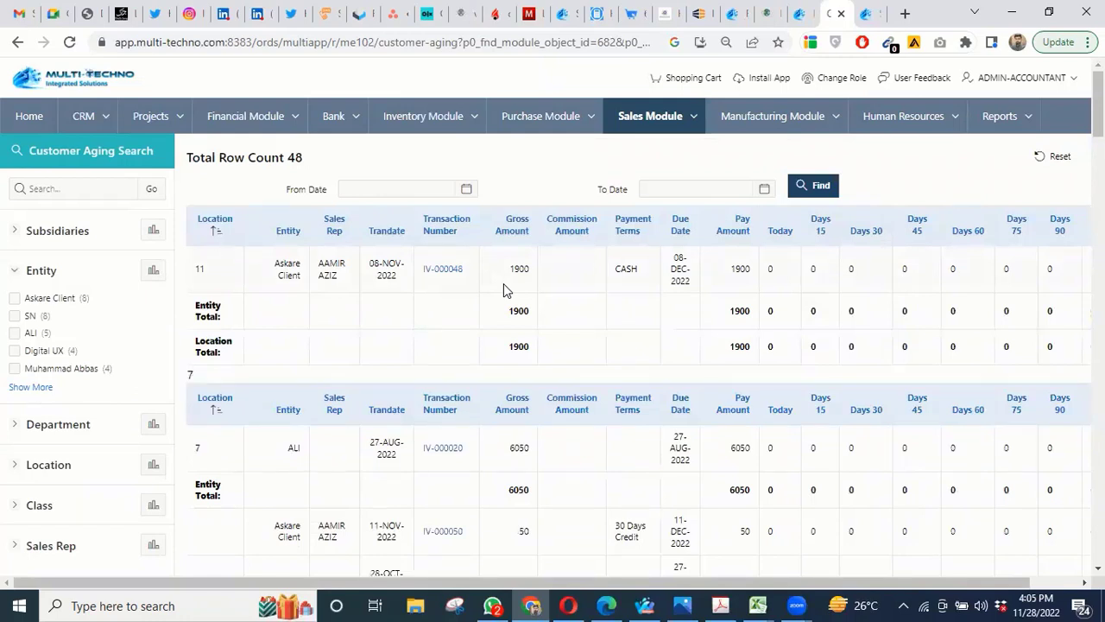
scroll(561, 257, "down", 5)
scroll(561, 257, "down", 15)
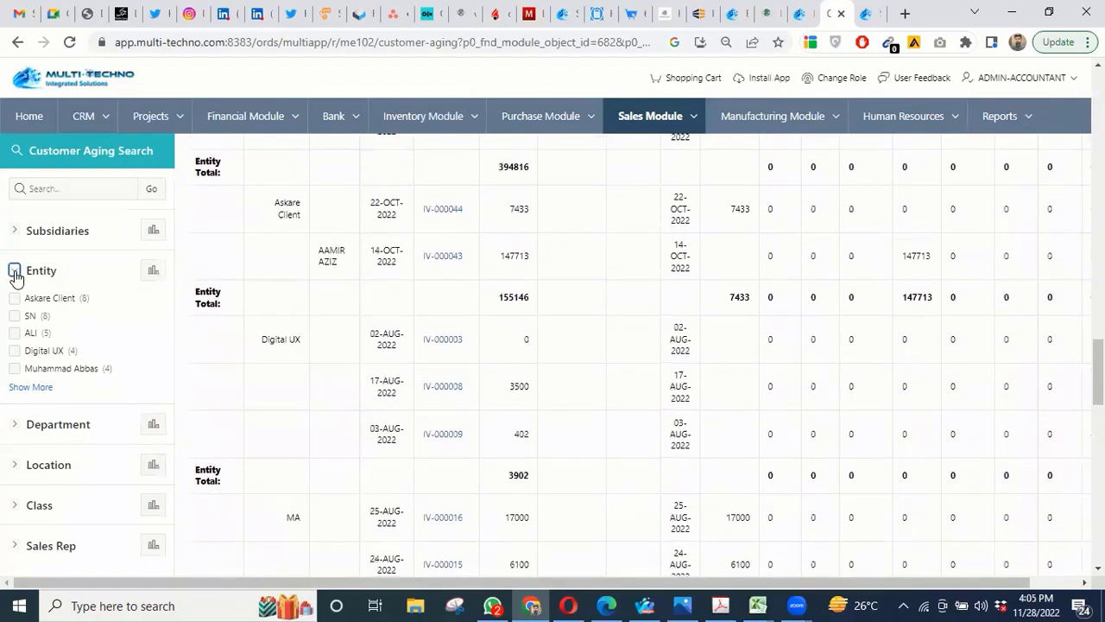
Step: Collapse the Entity filter, expand the Department and Subsidiaries filters, and filter the aging report by Multi-Techno APP
left_click(15, 271)
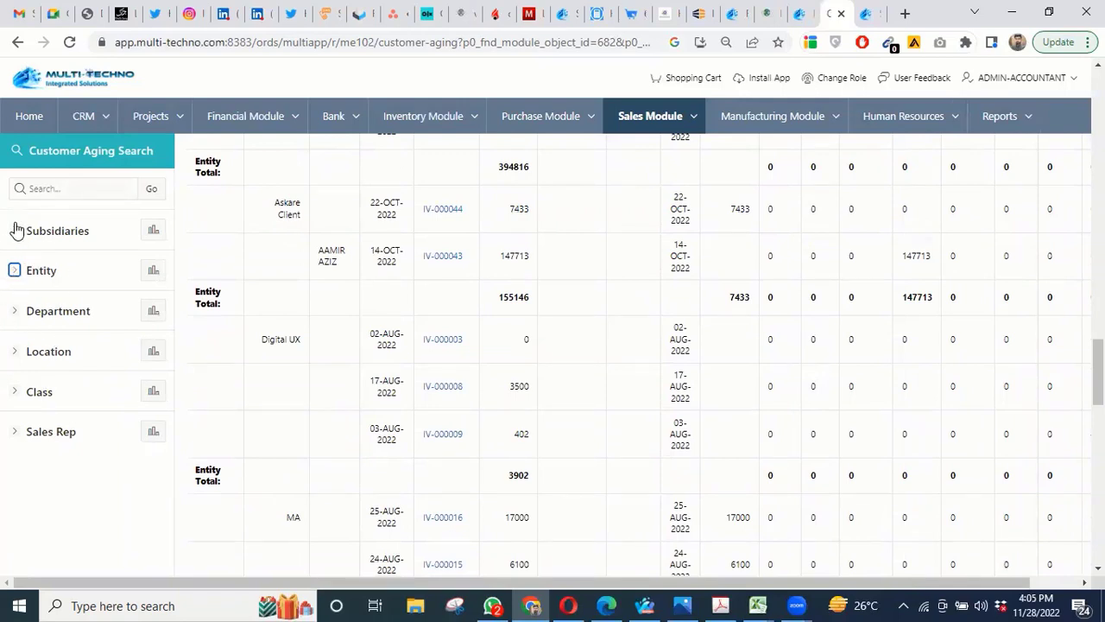
left_click(15, 311)
left_click(14, 230)
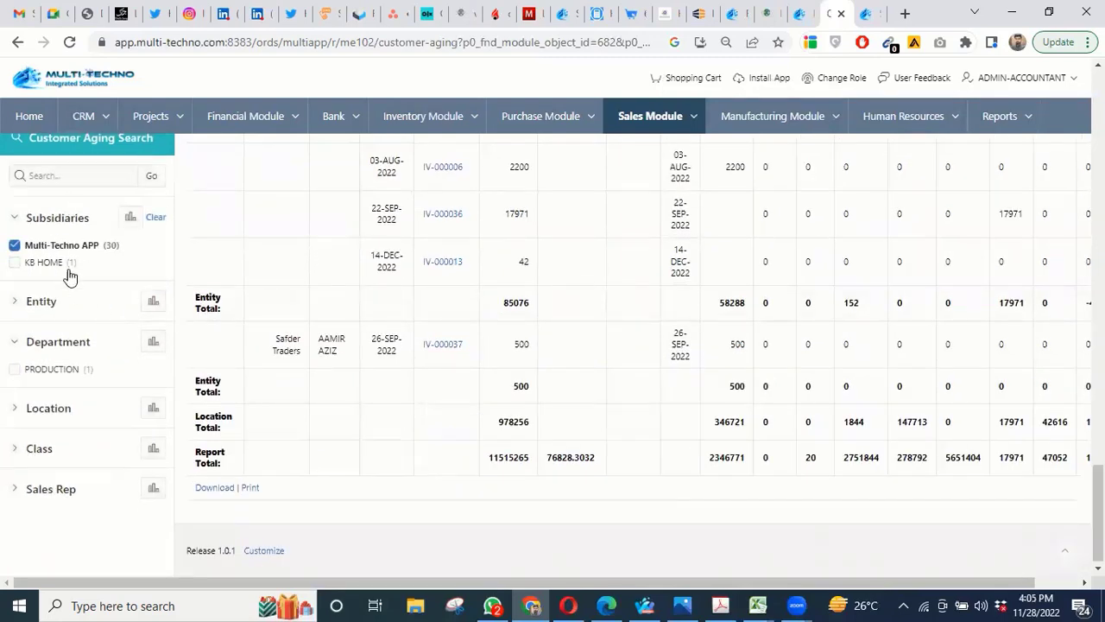
scroll(413, 326, "up", 15)
scroll(464, 311, "up", 10)
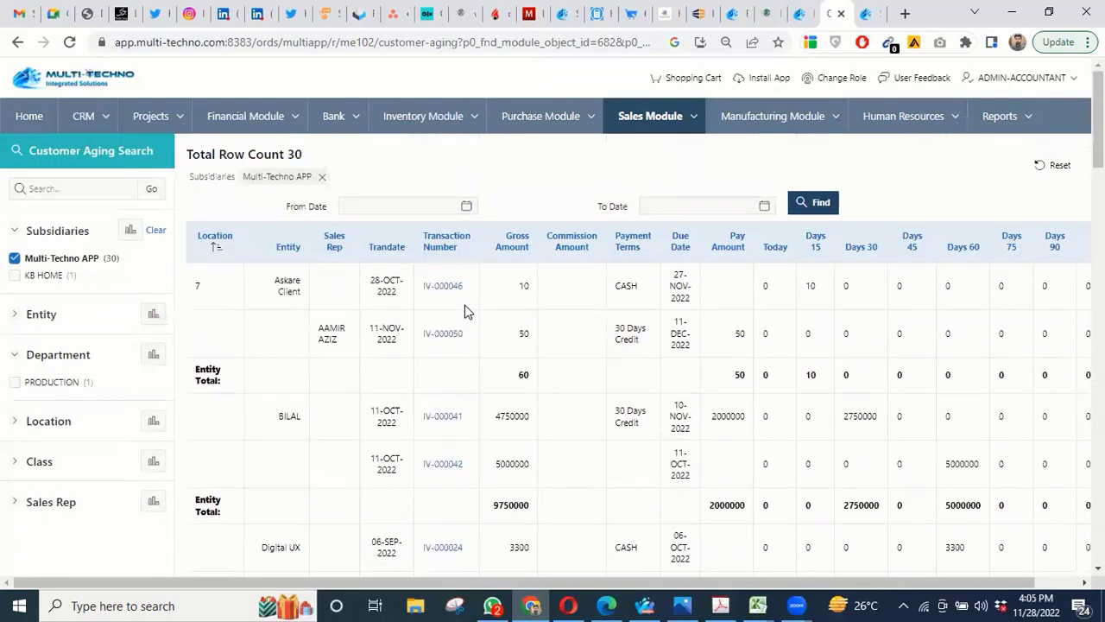
Step: Add the KB HOME subsidiary to the aging report's filter and read through the resulting rows
left_click(29, 278)
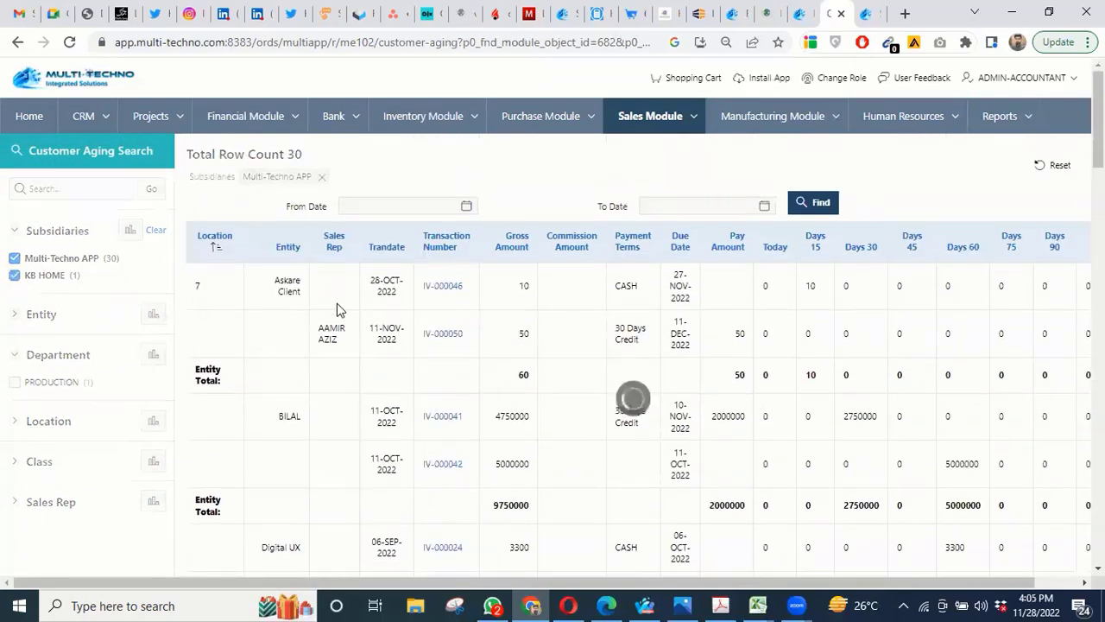
scroll(380, 349, "down", 6)
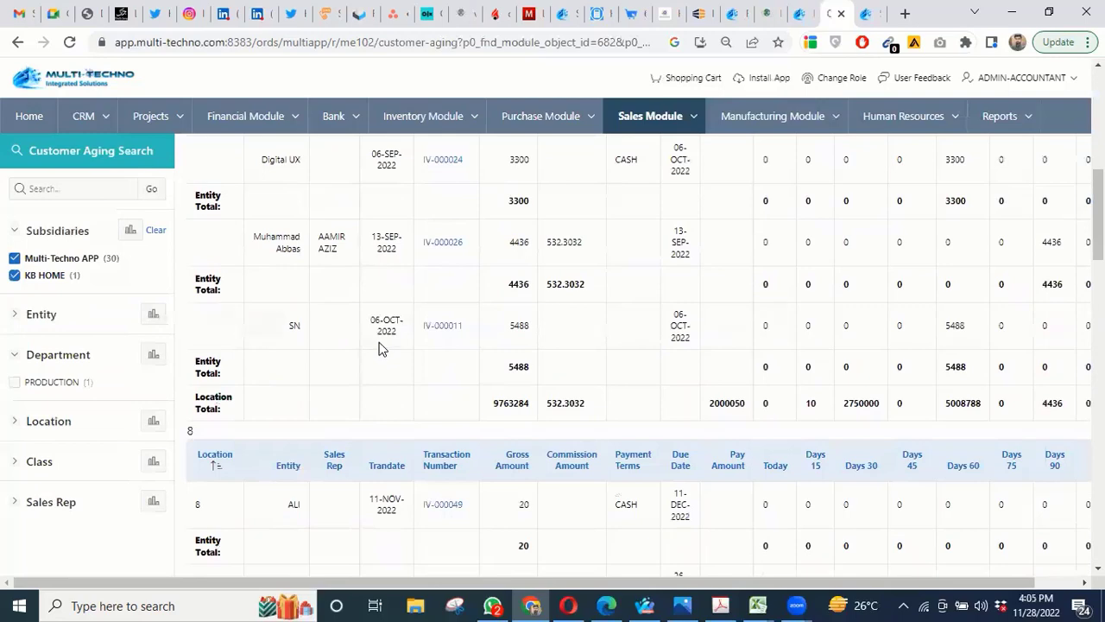
scroll(382, 347, "down", 5)
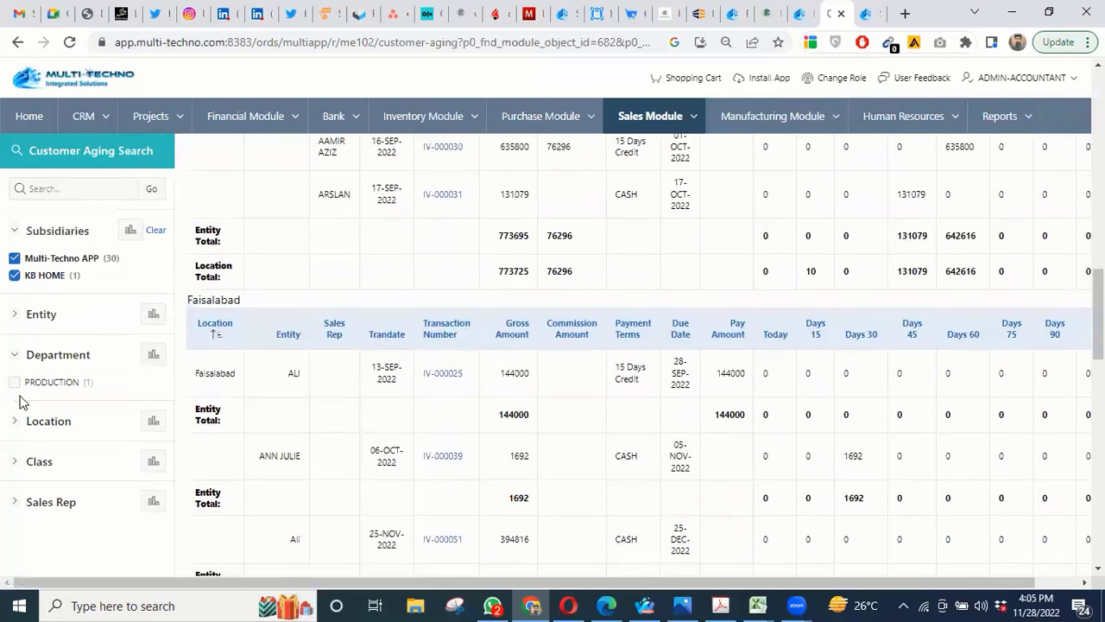
scroll(22, 402, "down", 2)
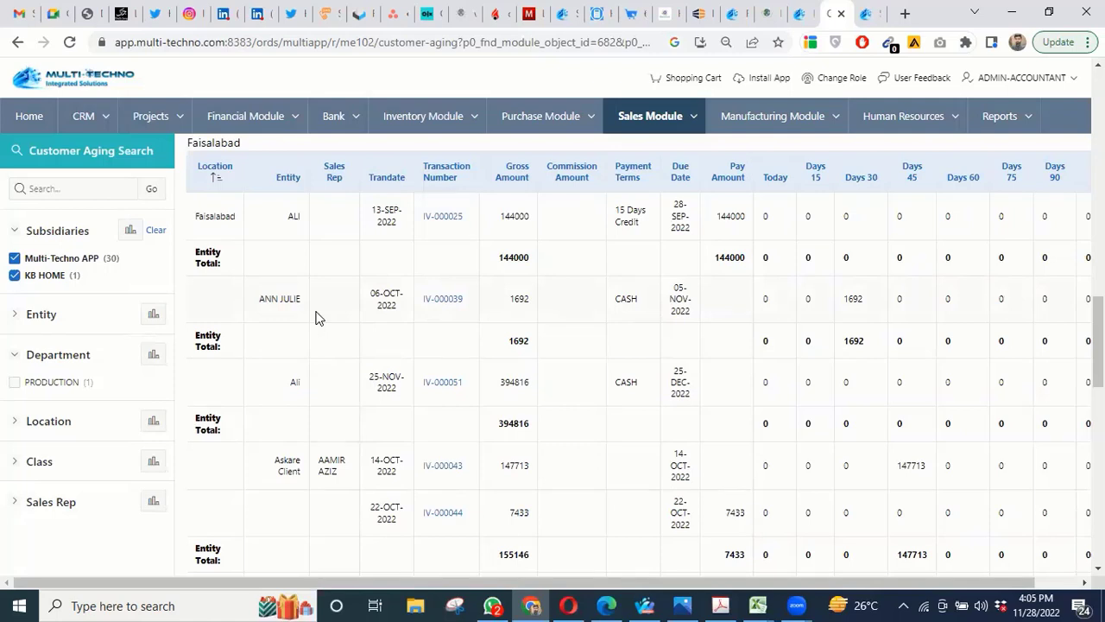
Step: Open the Financials section of the Financial Module
left_click(274, 115)
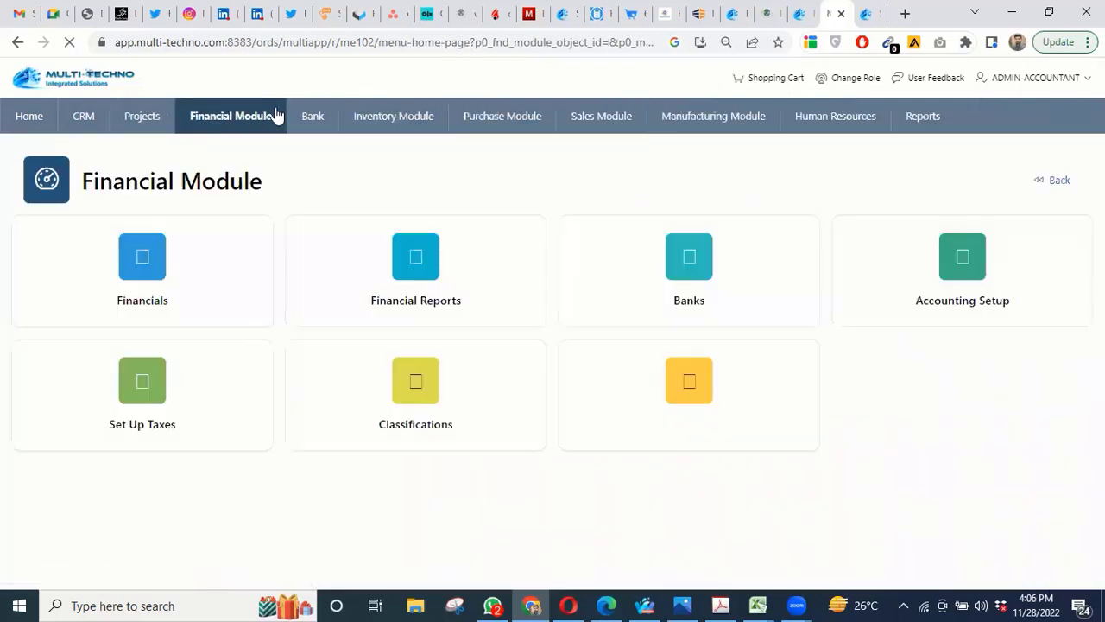
left_click(408, 316)
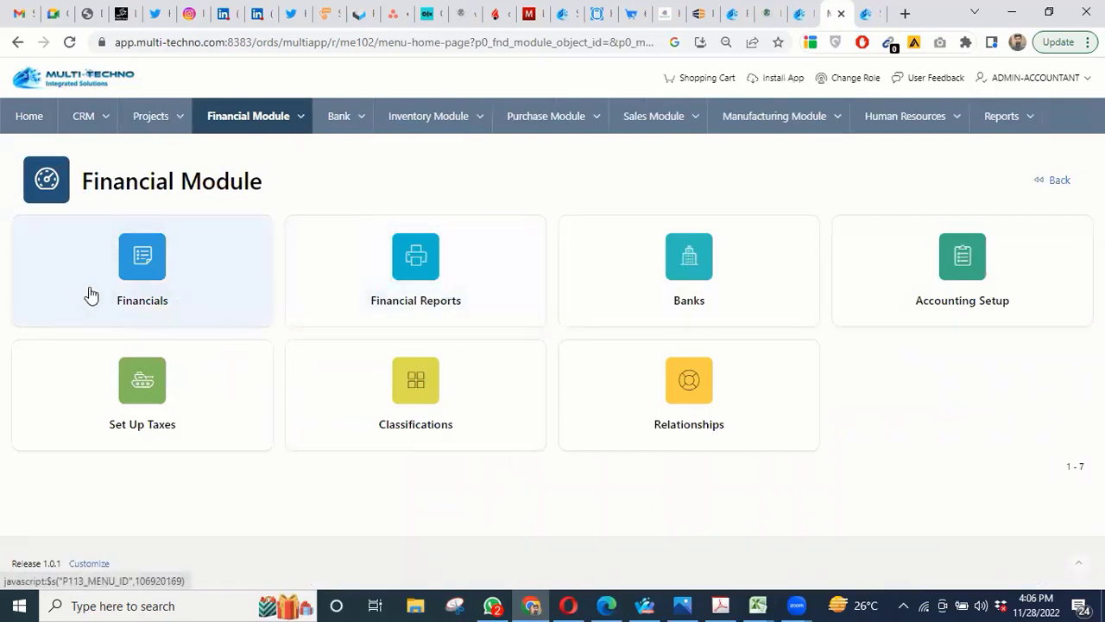
left_click(147, 272)
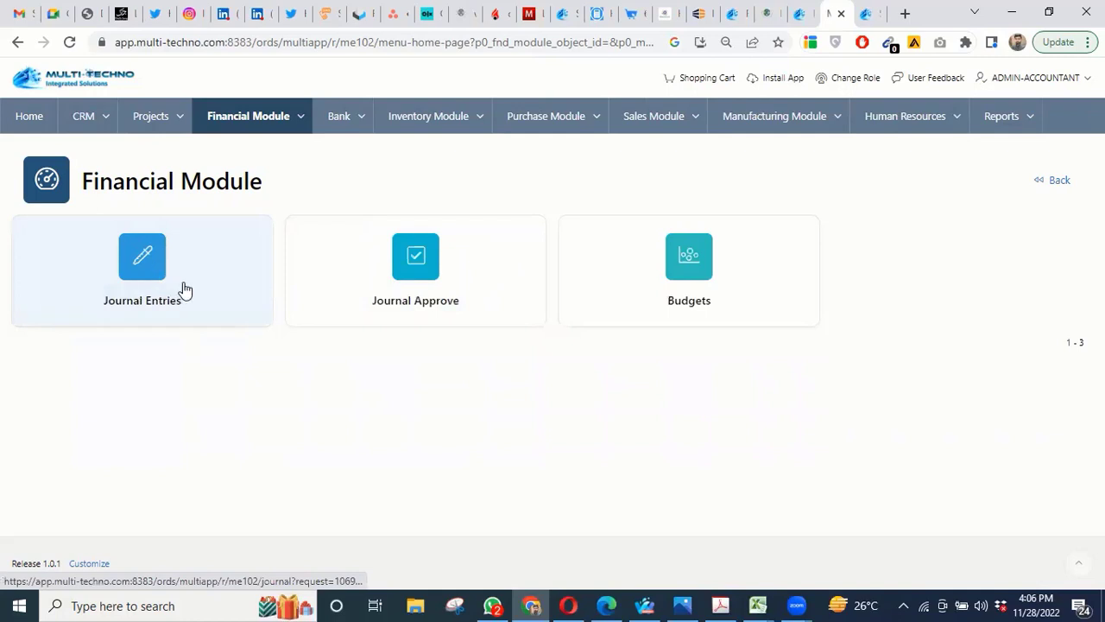
Step: Review the Journal Entries list and the Banks section of the Financial Module, returning to the module's main page
left_click(160, 260)
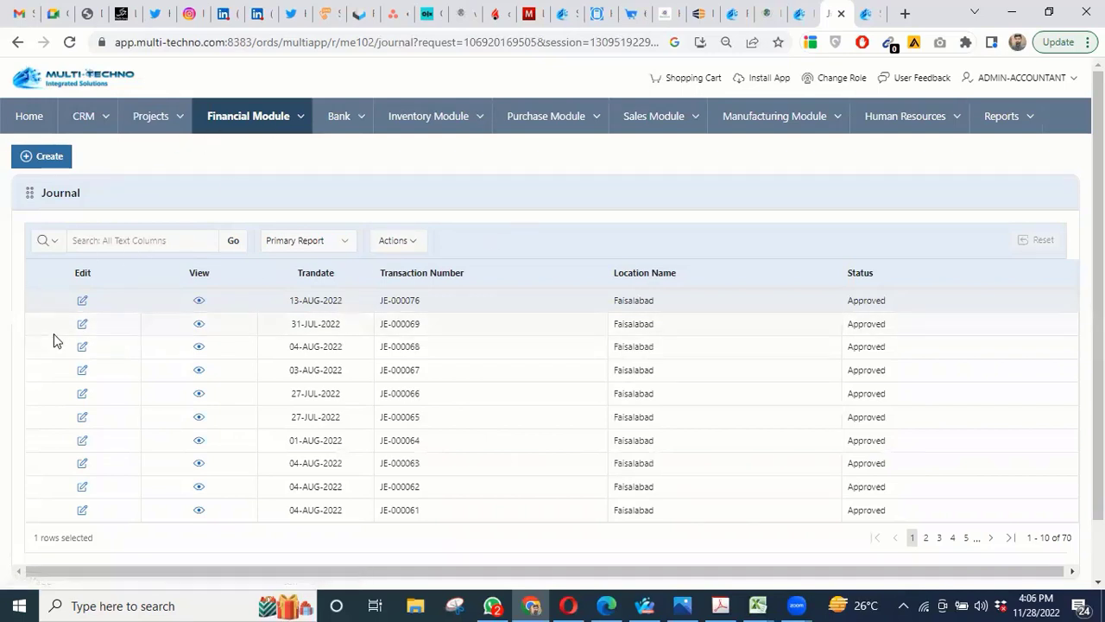
left_click(282, 118)
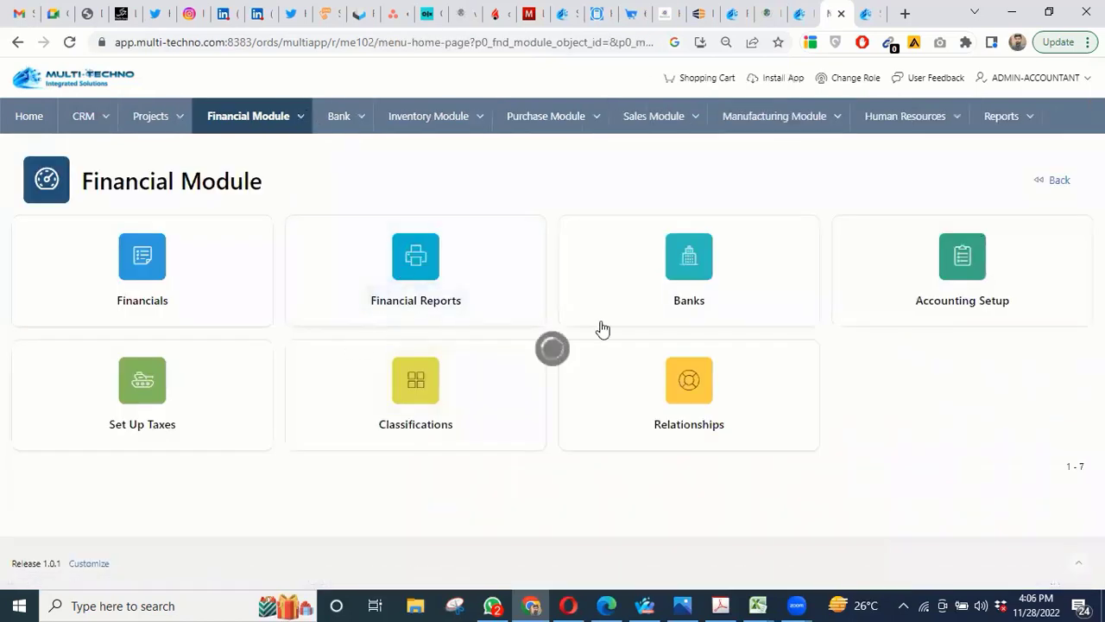
left_click(681, 269)
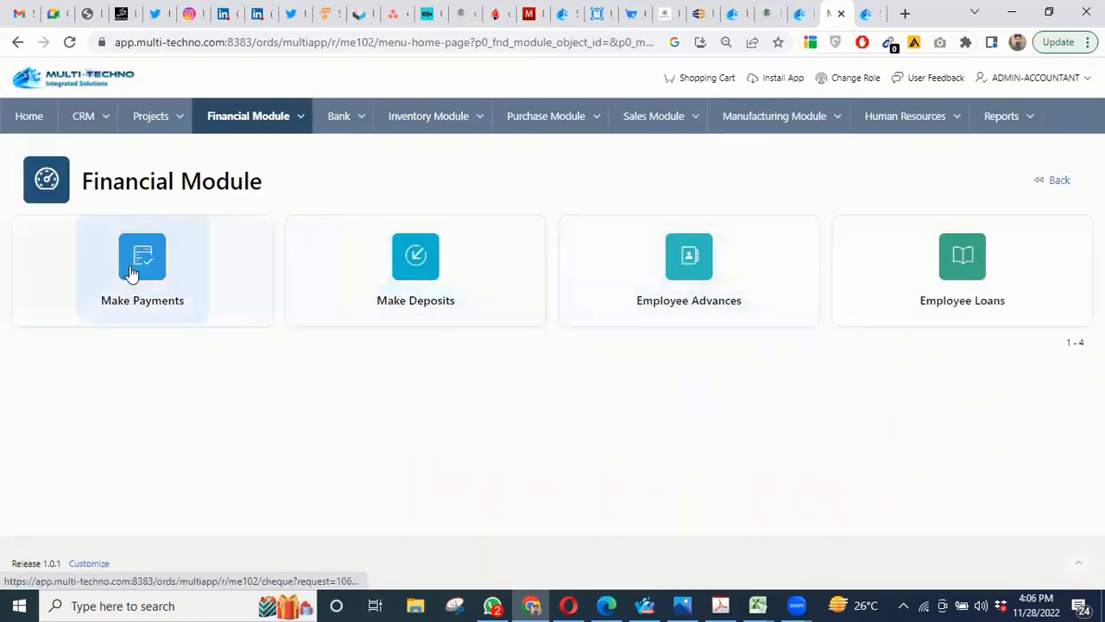
left_click(246, 119)
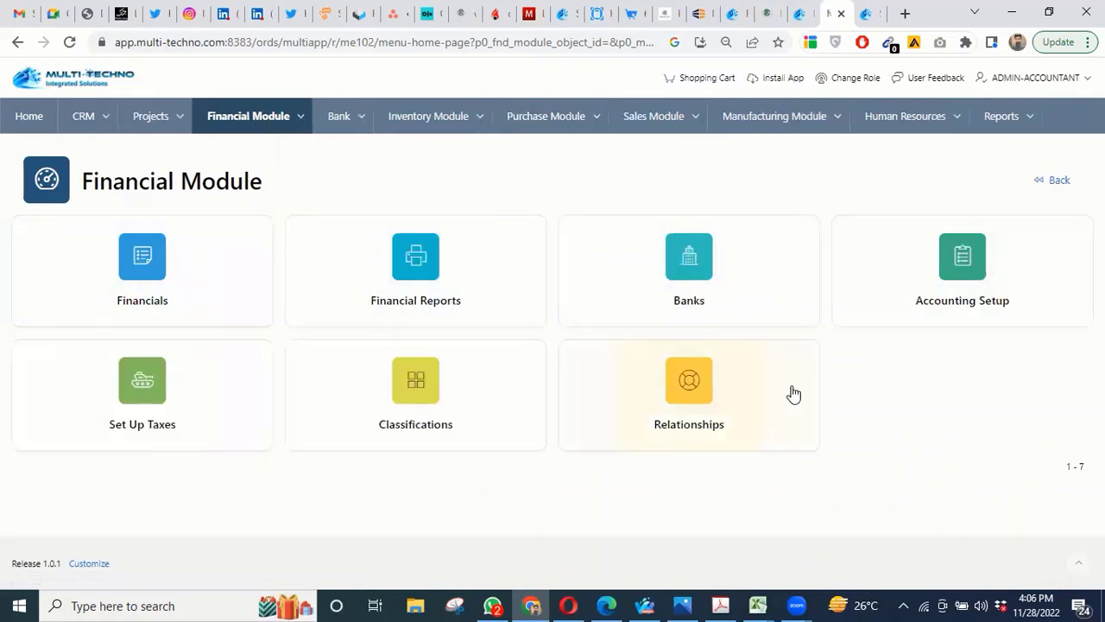
Step: Open the Chart of Accounts from Accounting Setup and review the control accounts under 10 - Assets
left_click(960, 275)
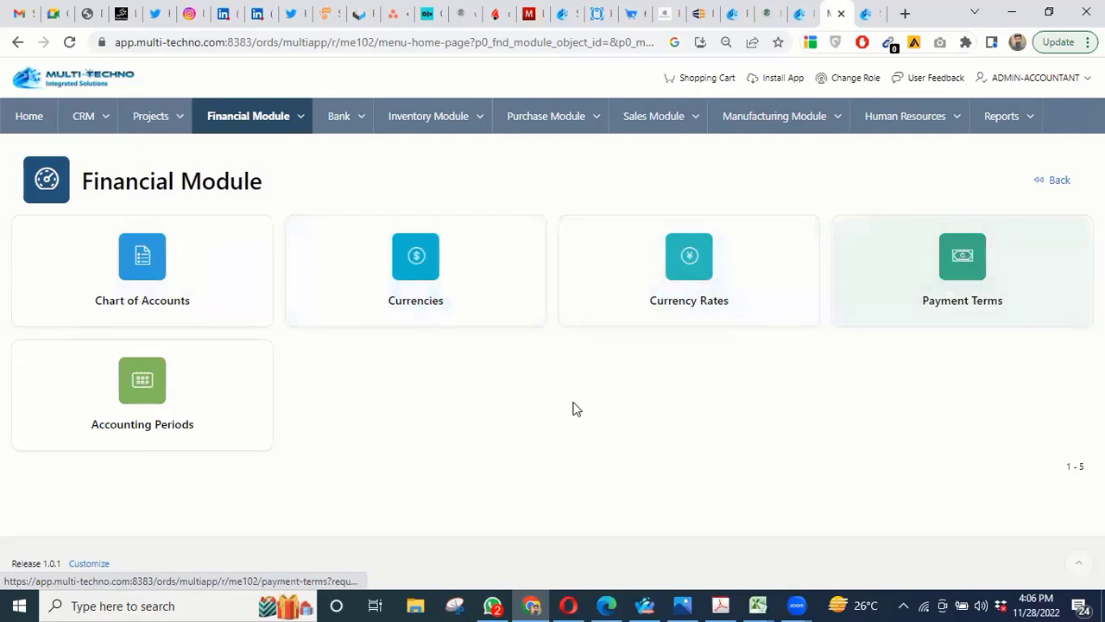
left_click(136, 283)
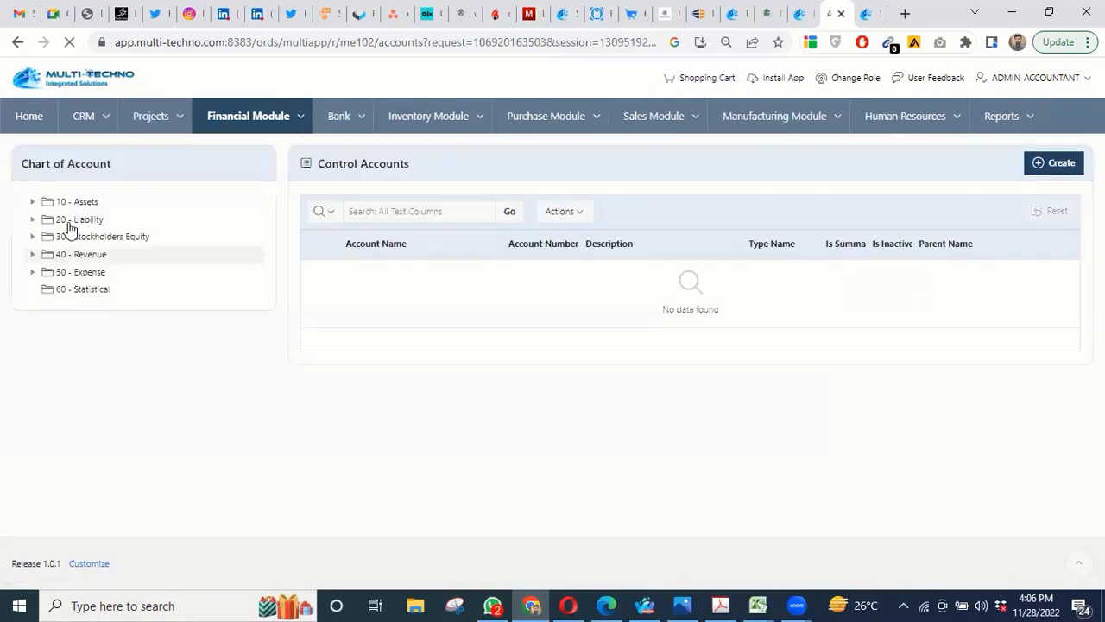
left_click(77, 202)
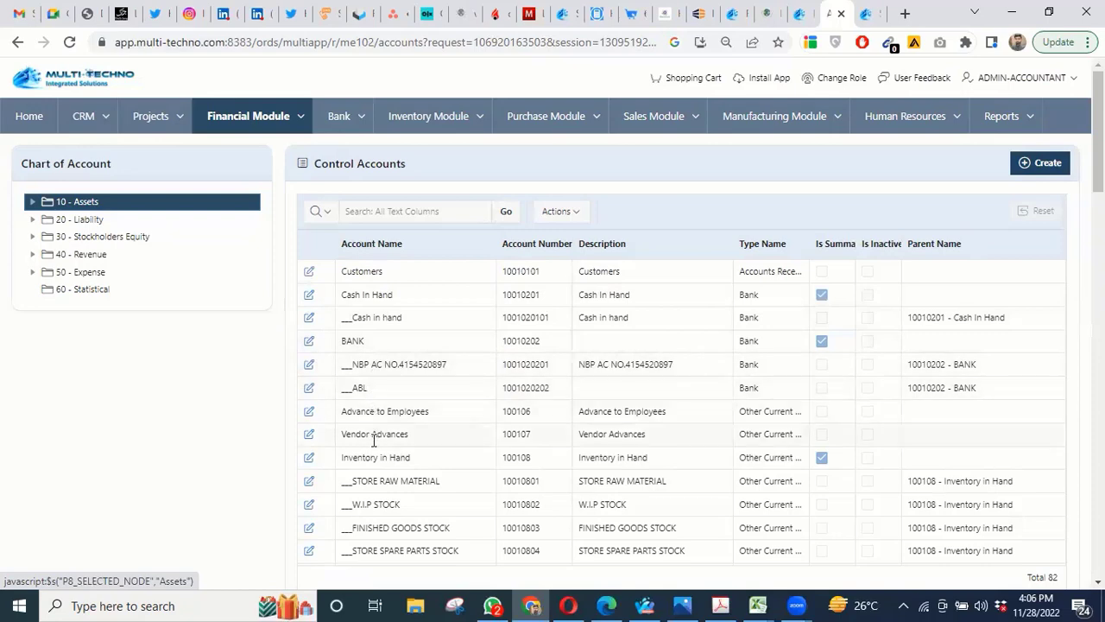
scroll(380, 372, "down", 3)
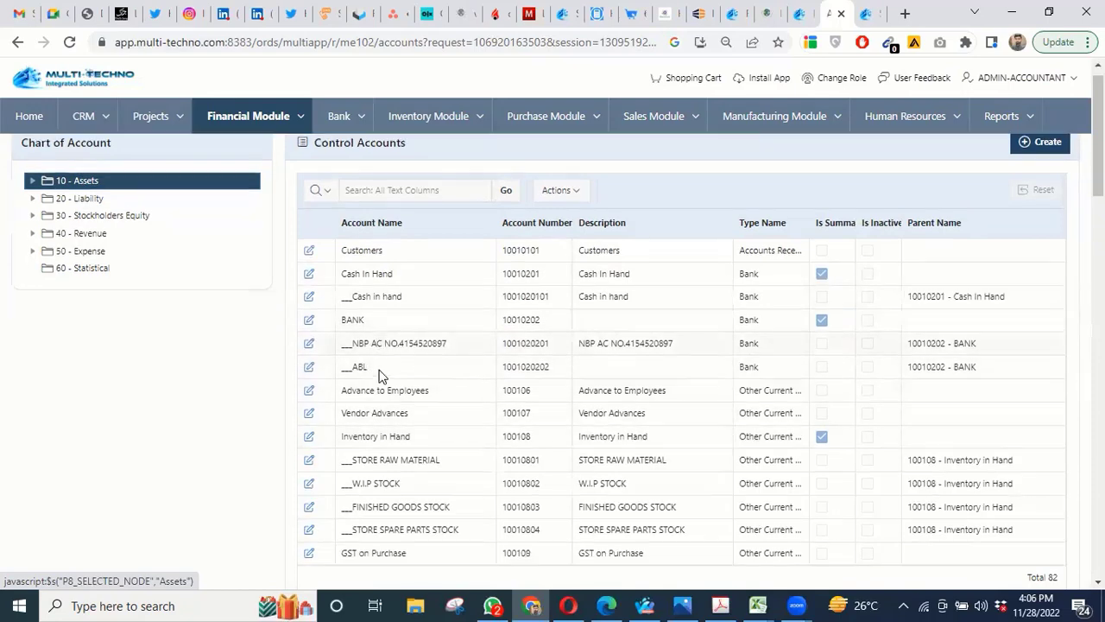
scroll(397, 432, "up", 3)
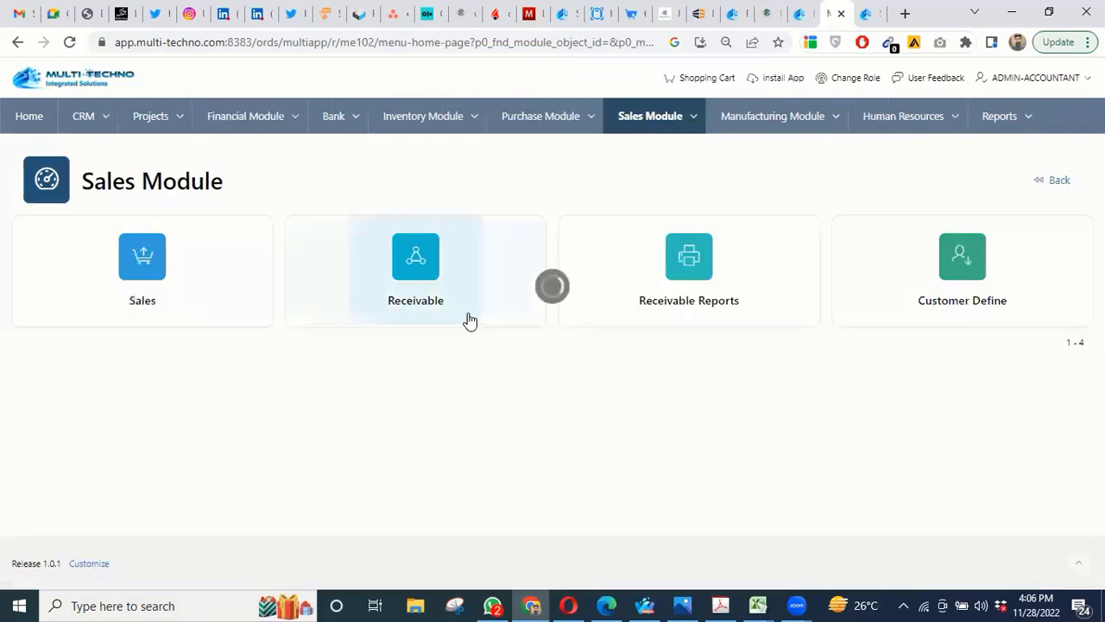
Step: Open the Askare Client customer payment dated 22-OCT-2022 for editing from the Sales Module's receivables
left_click(411, 274)
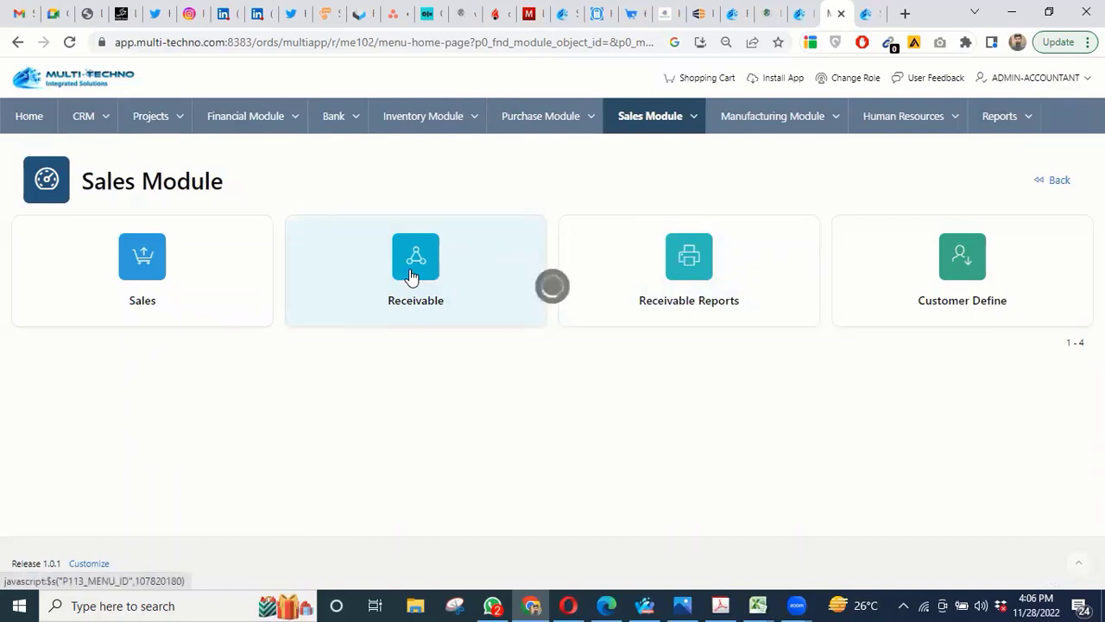
left_click(439, 265)
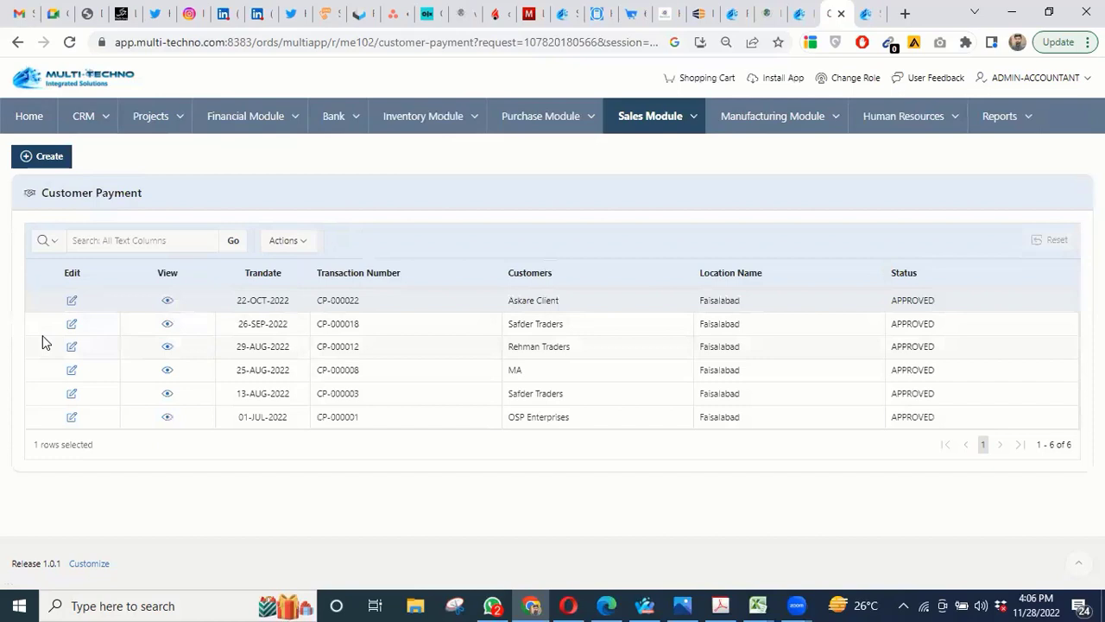
left_click(72, 300)
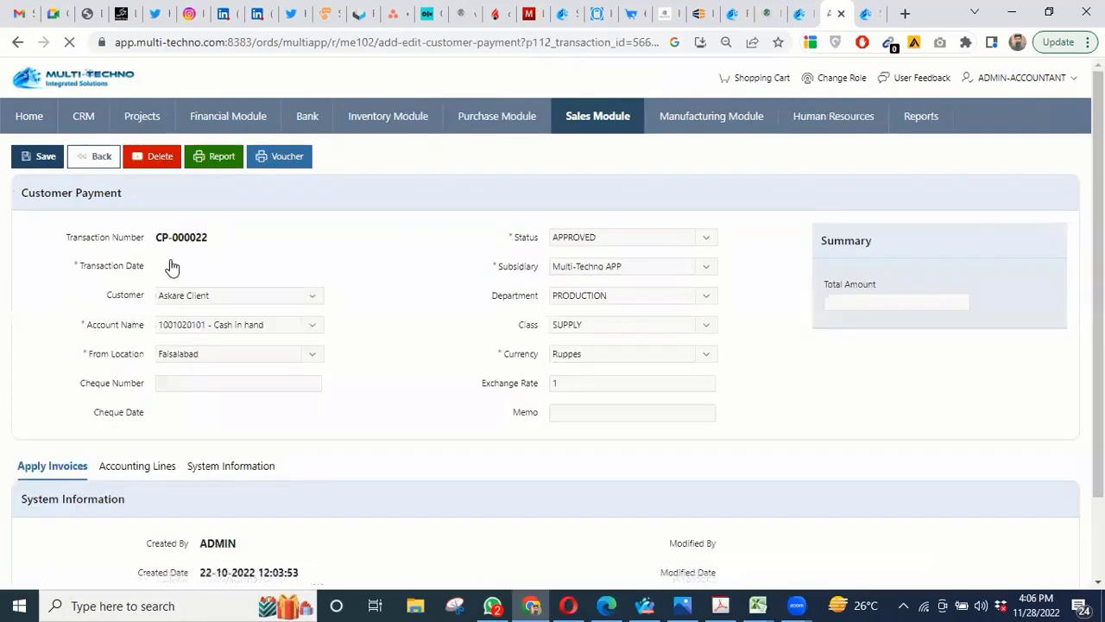
Step: Review the customer payment's available account names and its applied invoices without changing the selected account
left_click(311, 324)
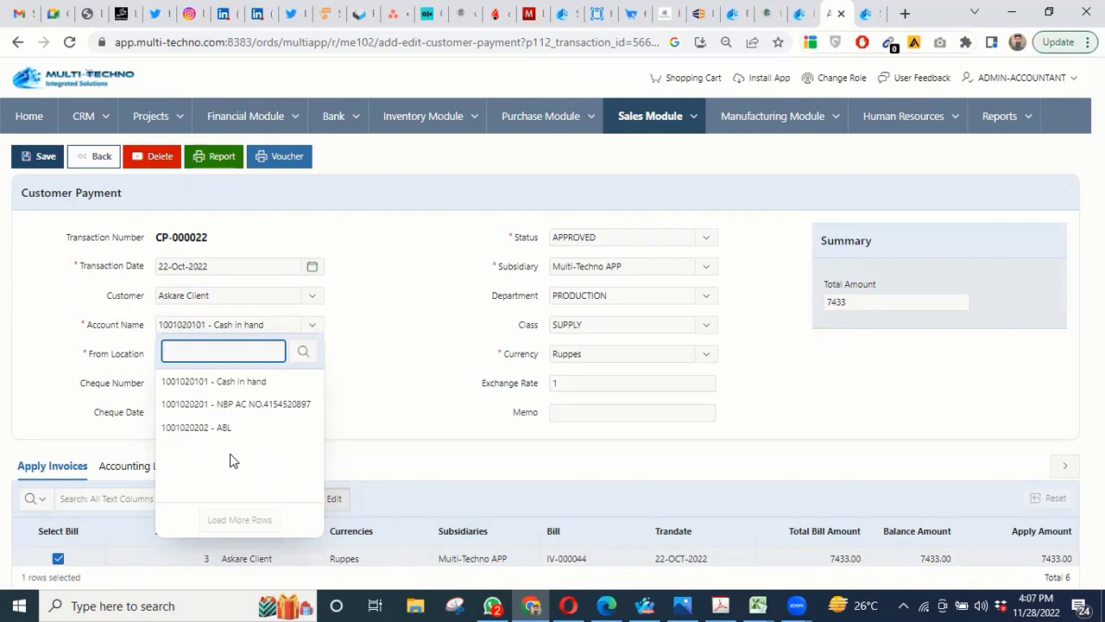
left_click(363, 328)
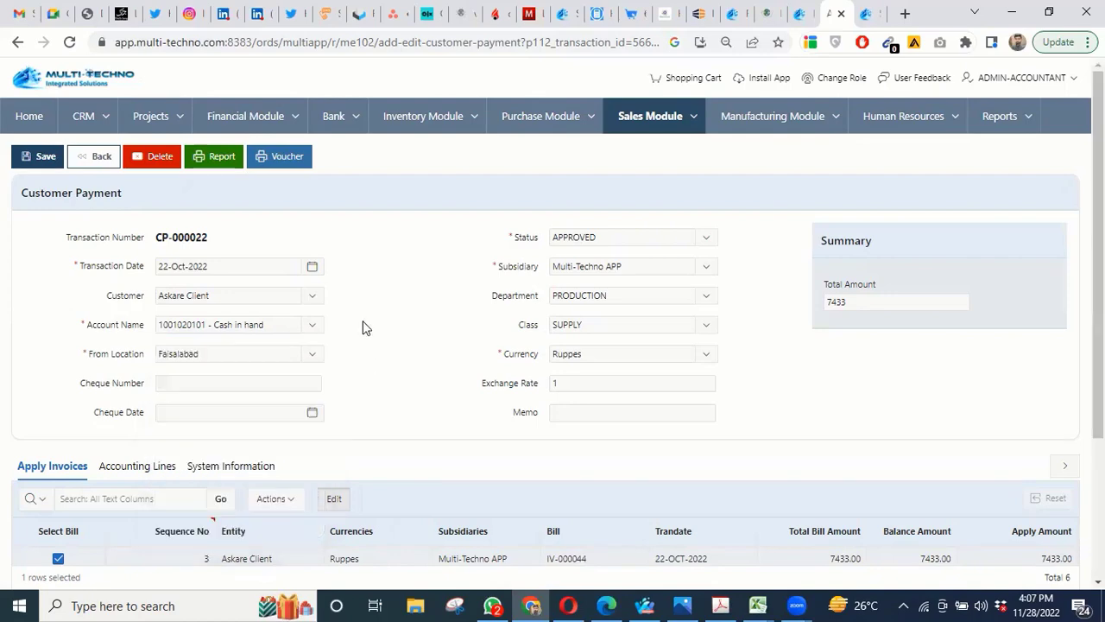
scroll(364, 328, "down", 3)
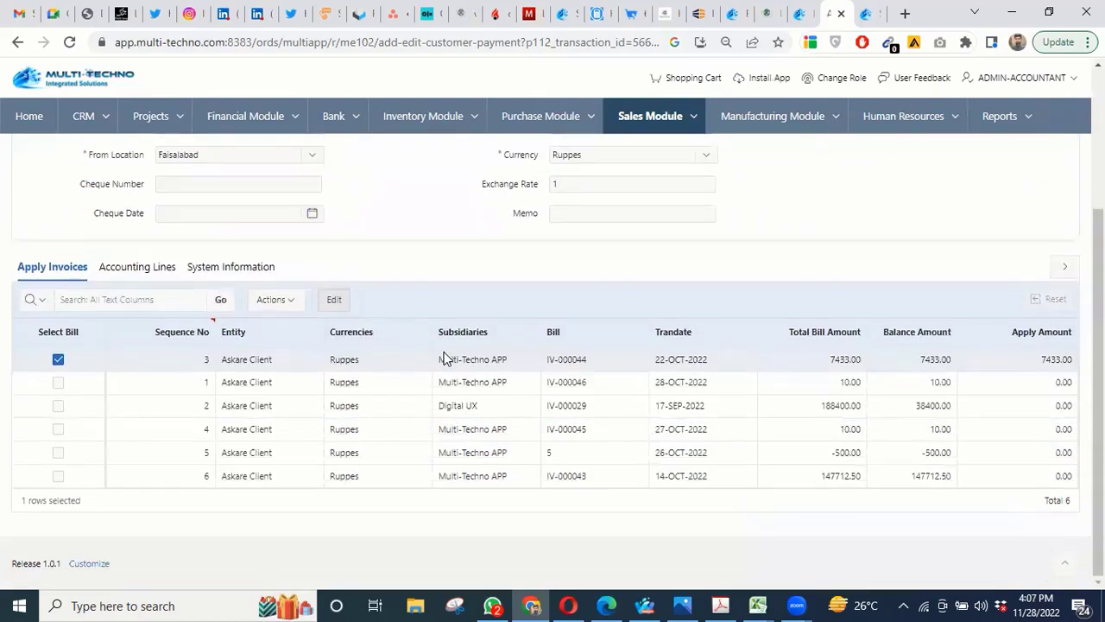
scroll(443, 358, "up", 3)
scroll(443, 358, "down", 1)
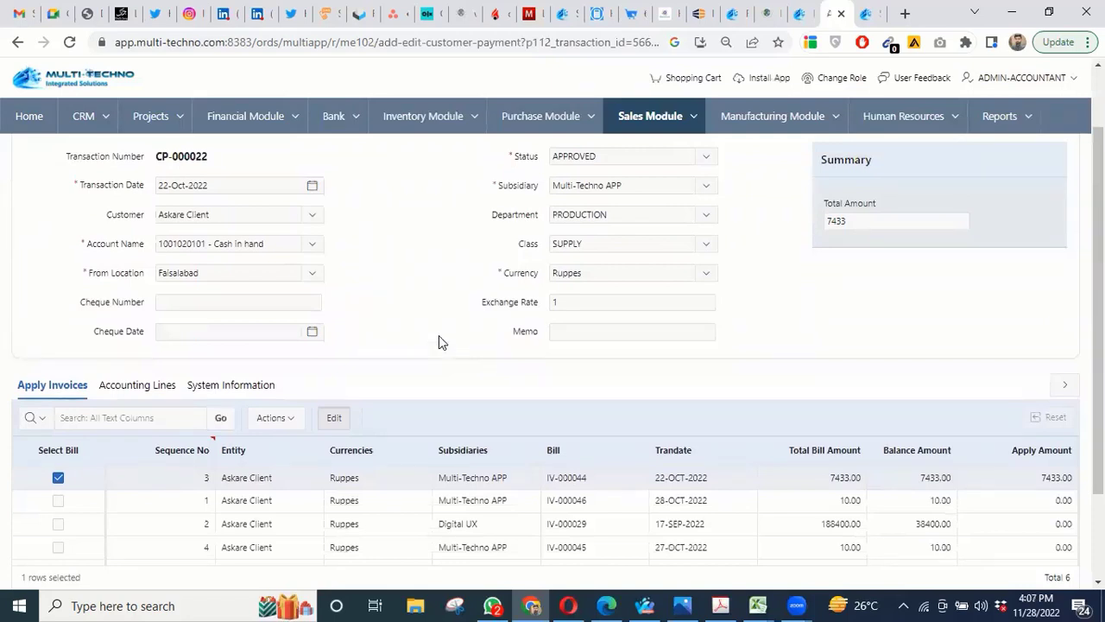
scroll(438, 342, "up", 2)
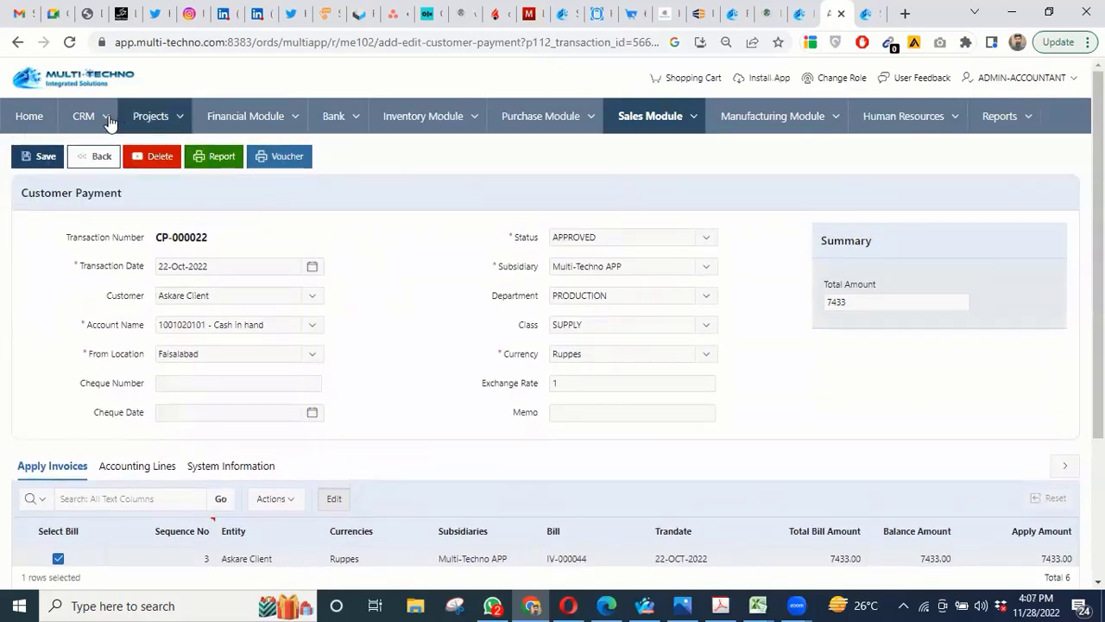
Step: Leave the customer payment without saving and open the Make Payments list in the Bank module
left_click(333, 114)
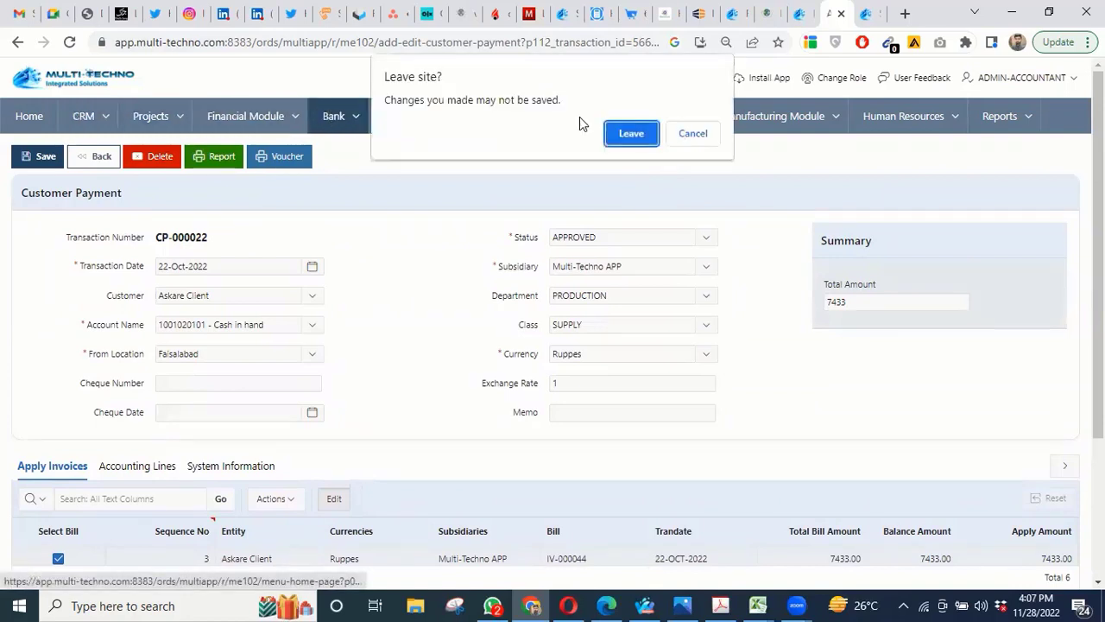
left_click(648, 138)
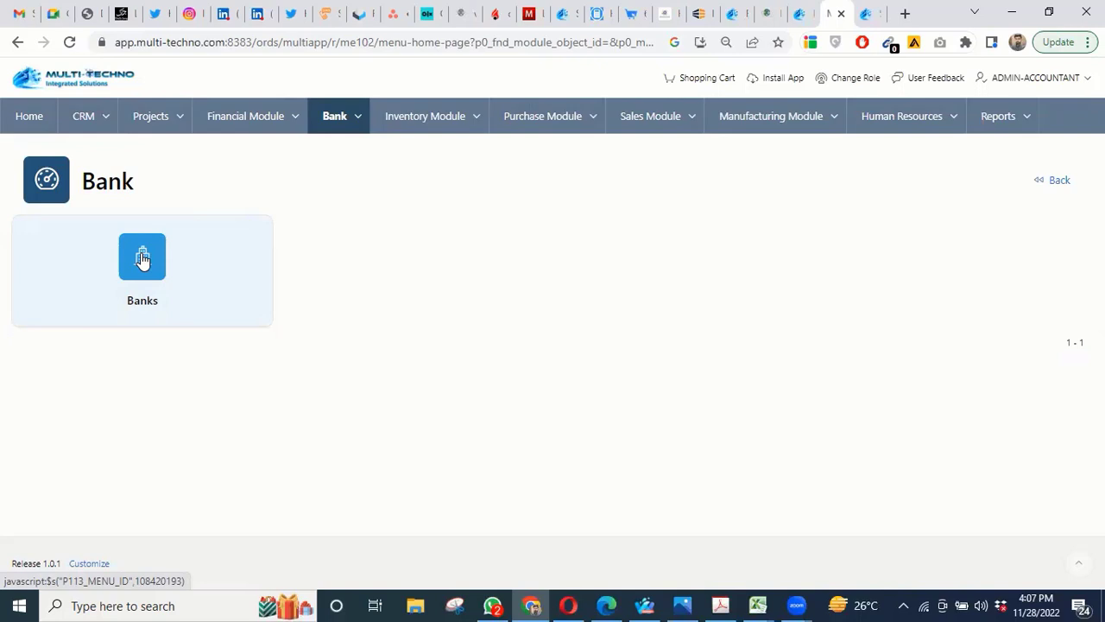
left_click(230, 257)
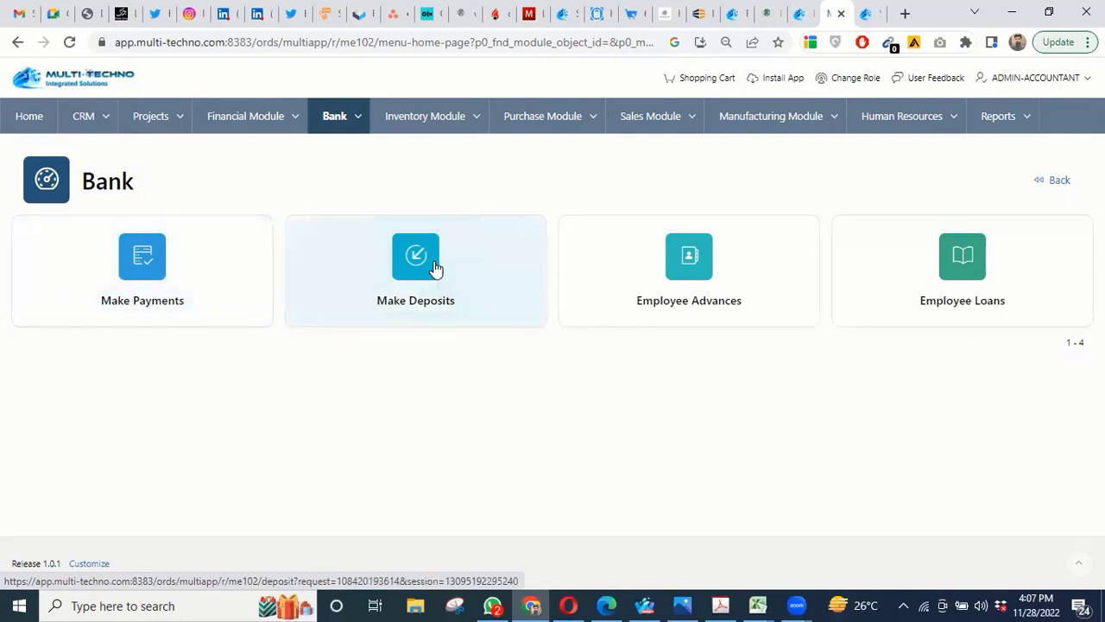
left_click(166, 266)
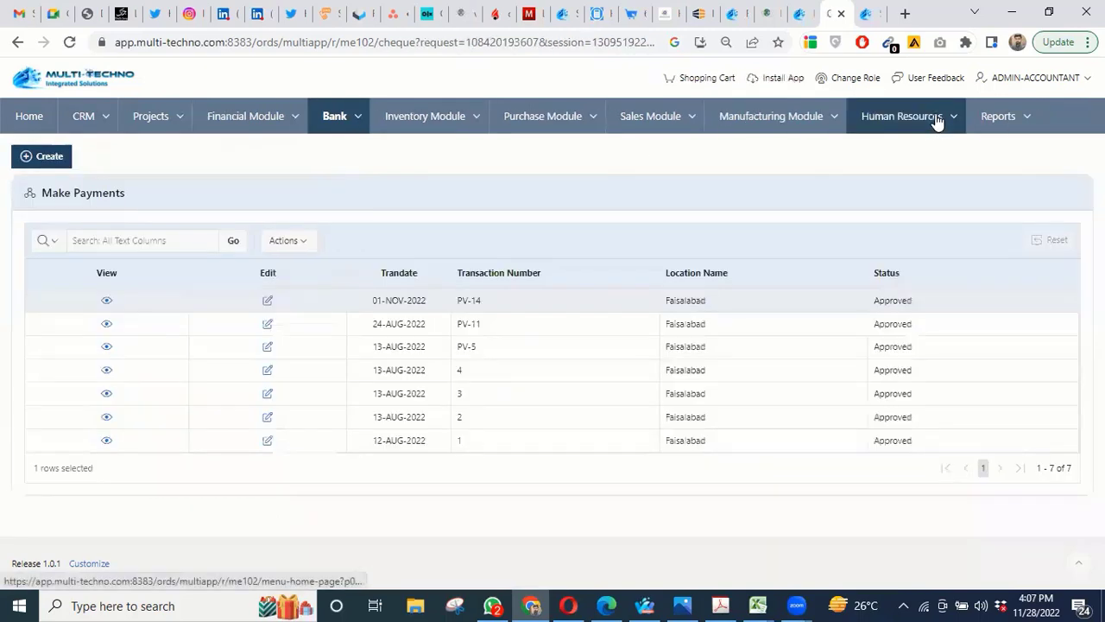
Step: View the bank payment dated 24-AUG-2022 and read through its expense lines
left_click(106, 326)
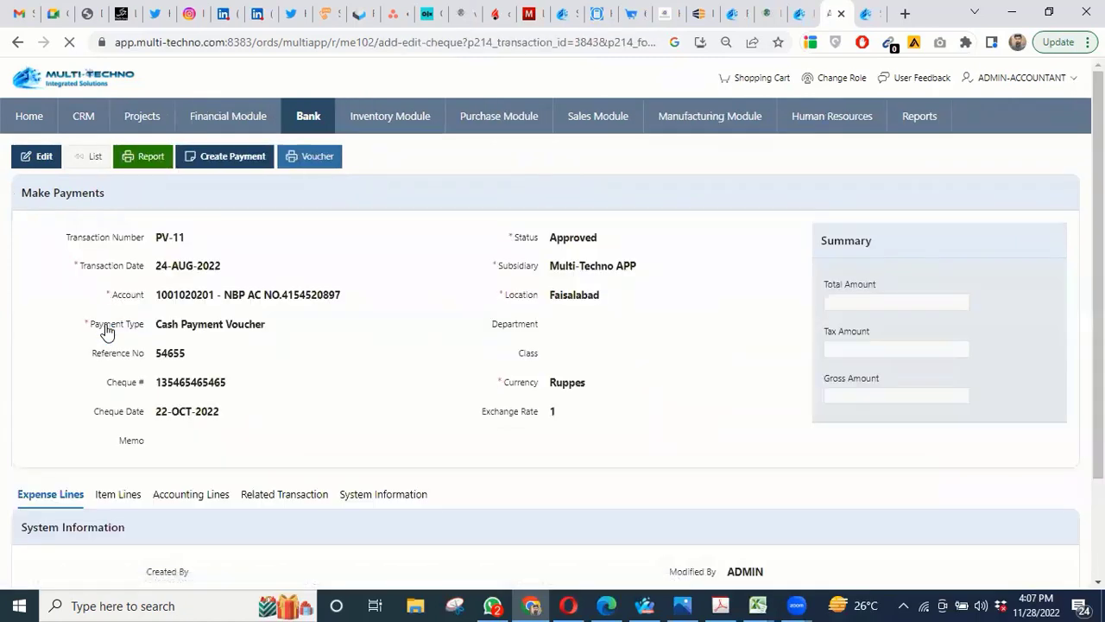
scroll(363, 360, "down", 3)
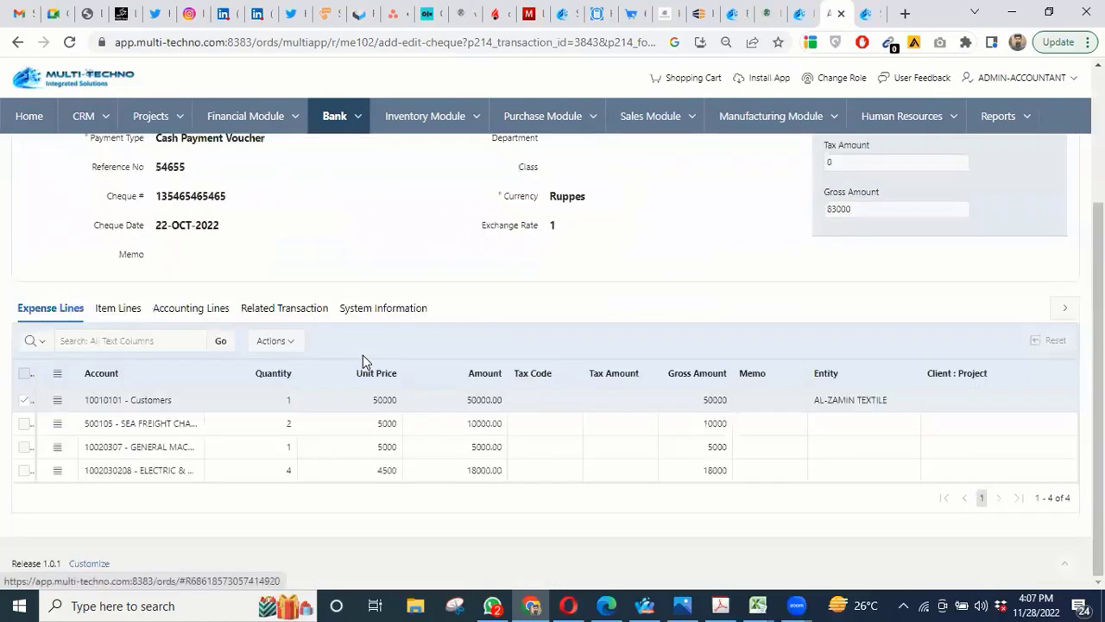
scroll(242, 203, "up", 3)
Step: Generate the payment's printable Cash Payment Voucher report, read it through to the signature lines, and close it
left_click(140, 156)
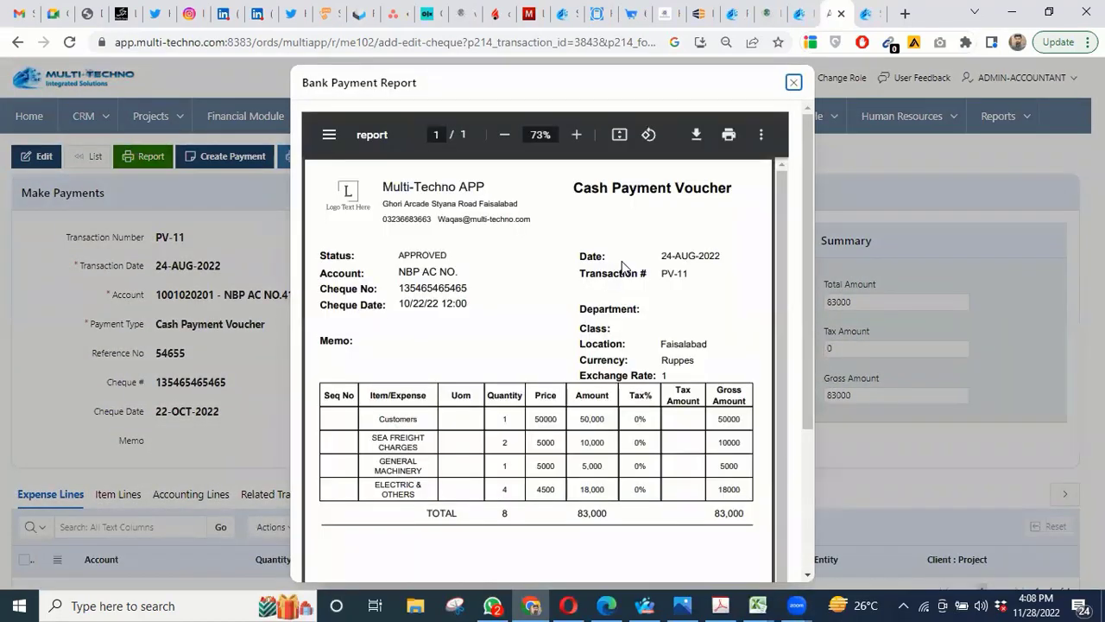
scroll(627, 355, "down", 3)
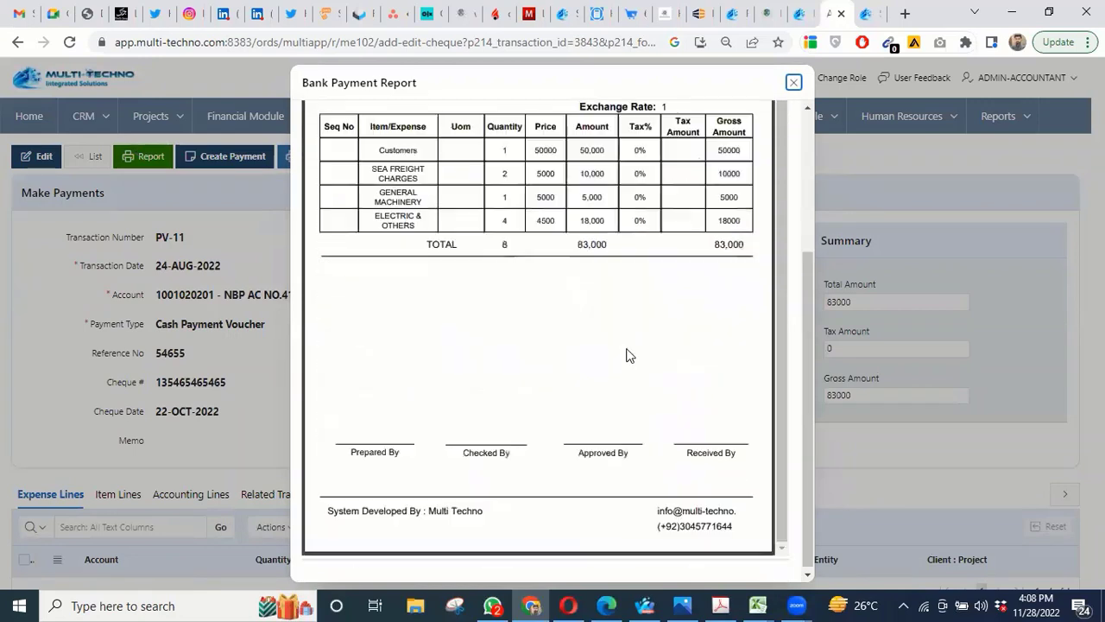
scroll(664, 368, "up", 3)
left_click(794, 82)
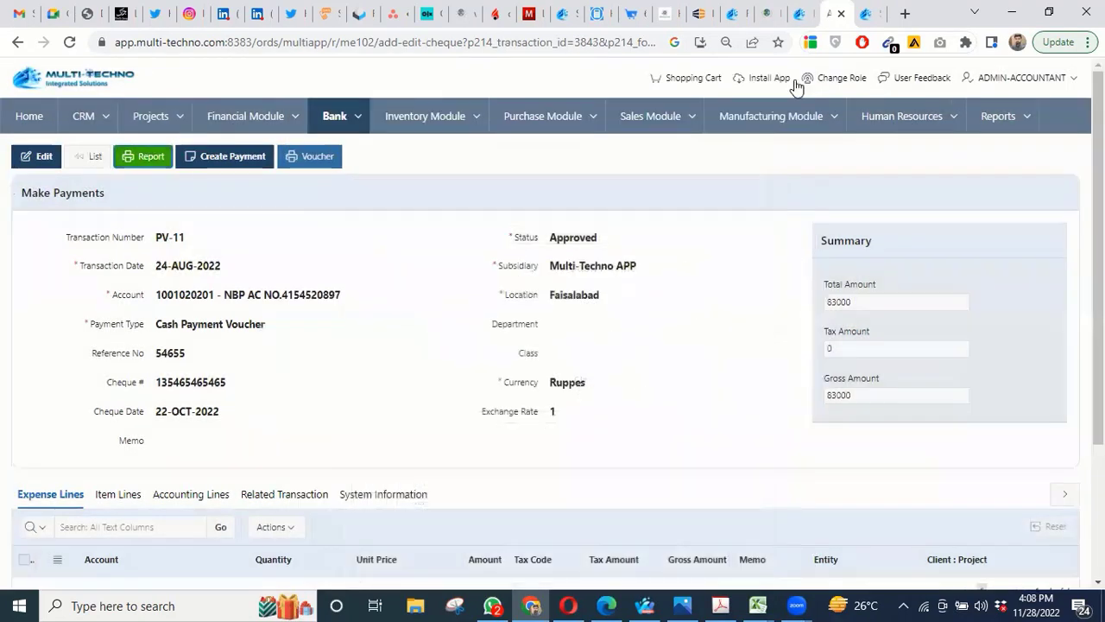
Step: Load the samtek_solutions instance's home address and sign in with the remembered ADMIN username
left_click(168, 41)
key("ctrl+a")
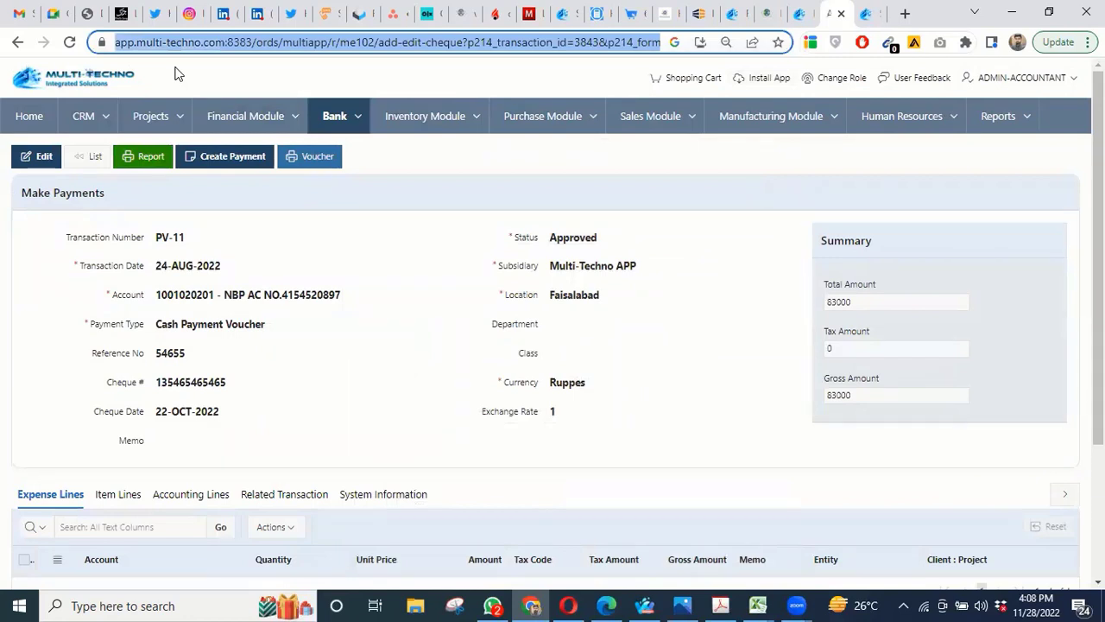
type("za")
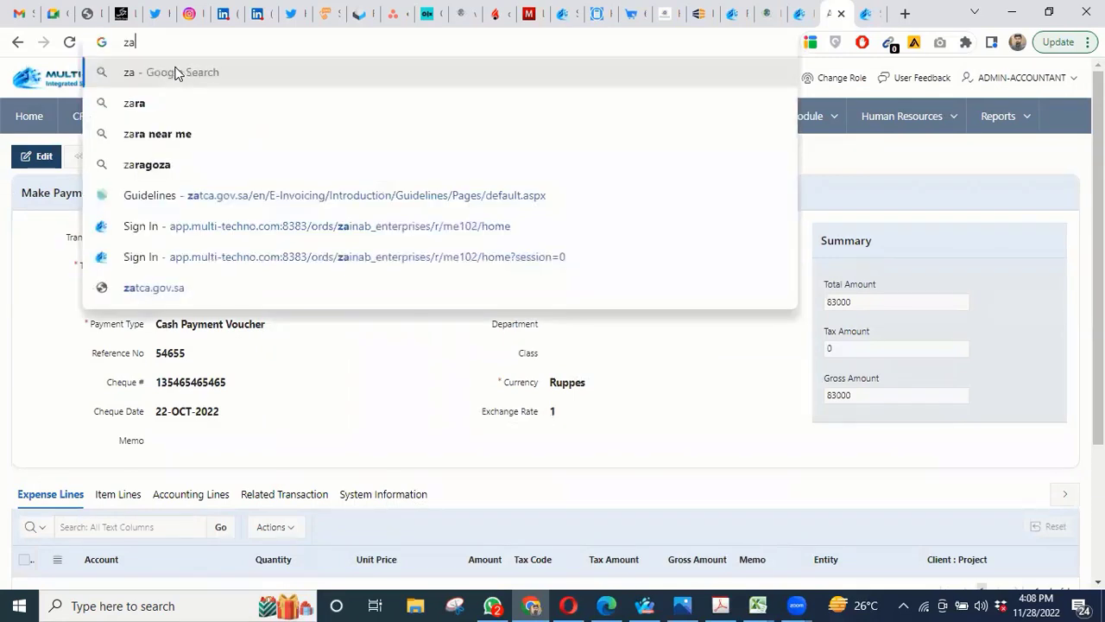
key("BackSpace")
key("BackSpace")
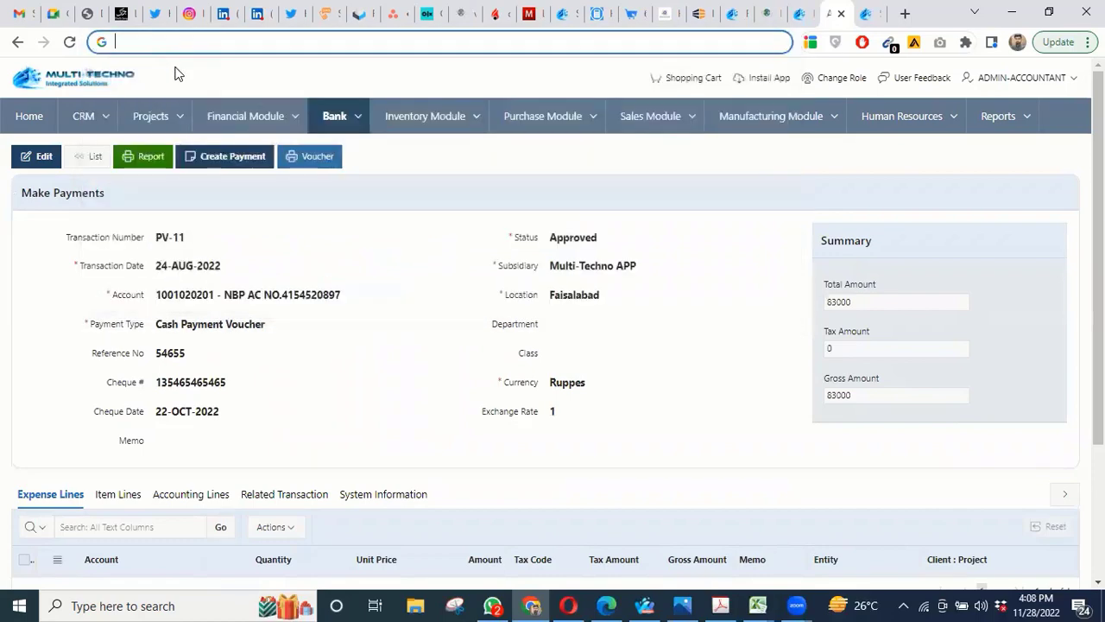
type("samt")
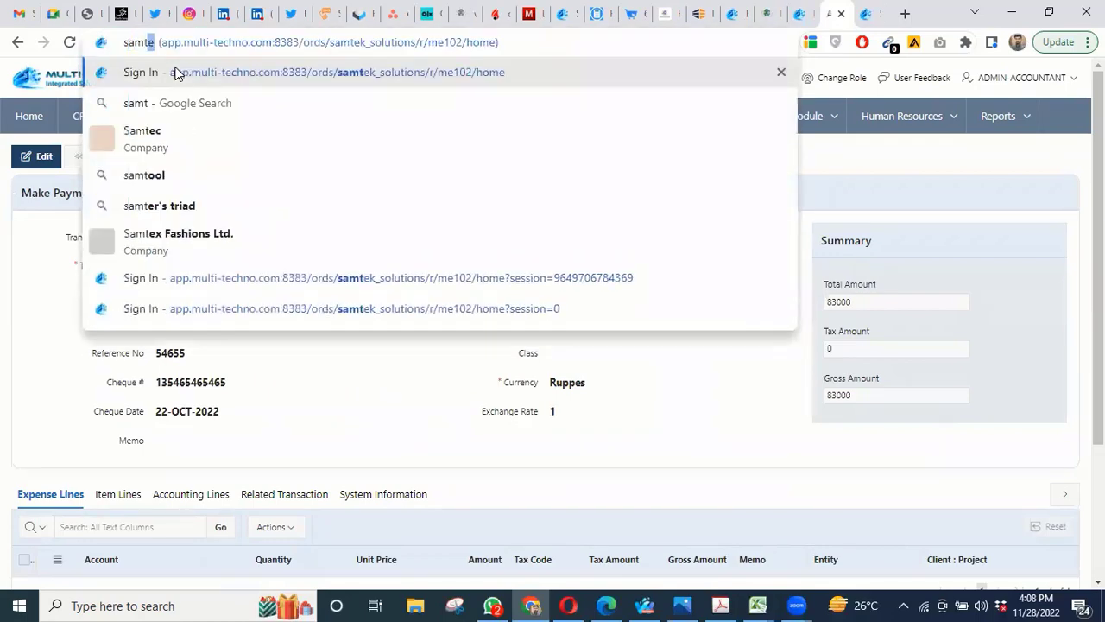
left_click(254, 316)
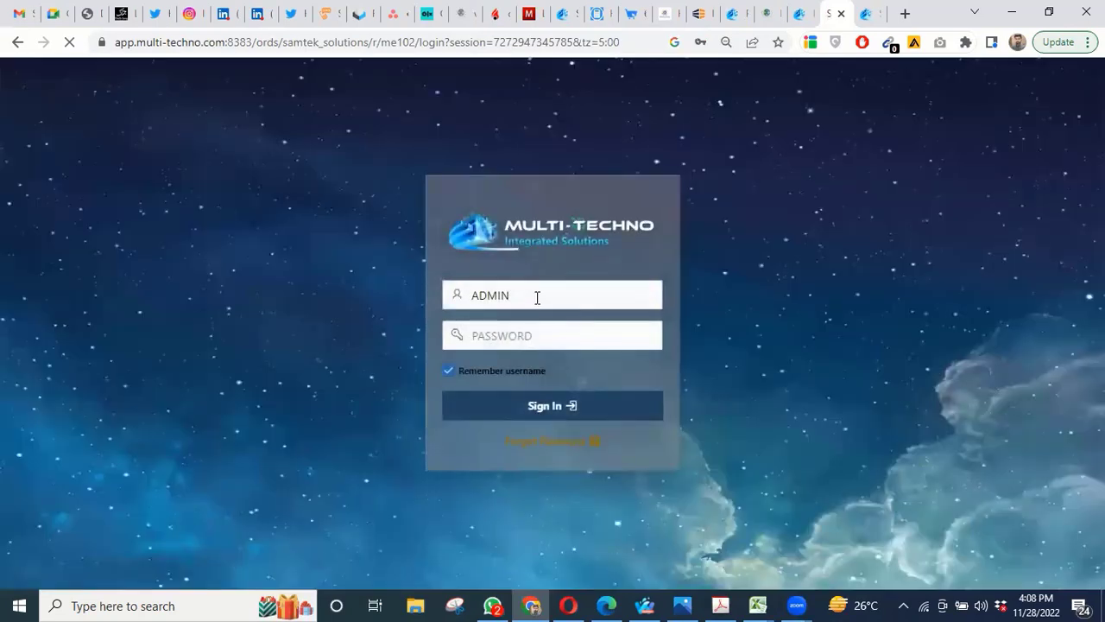
left_click(515, 407)
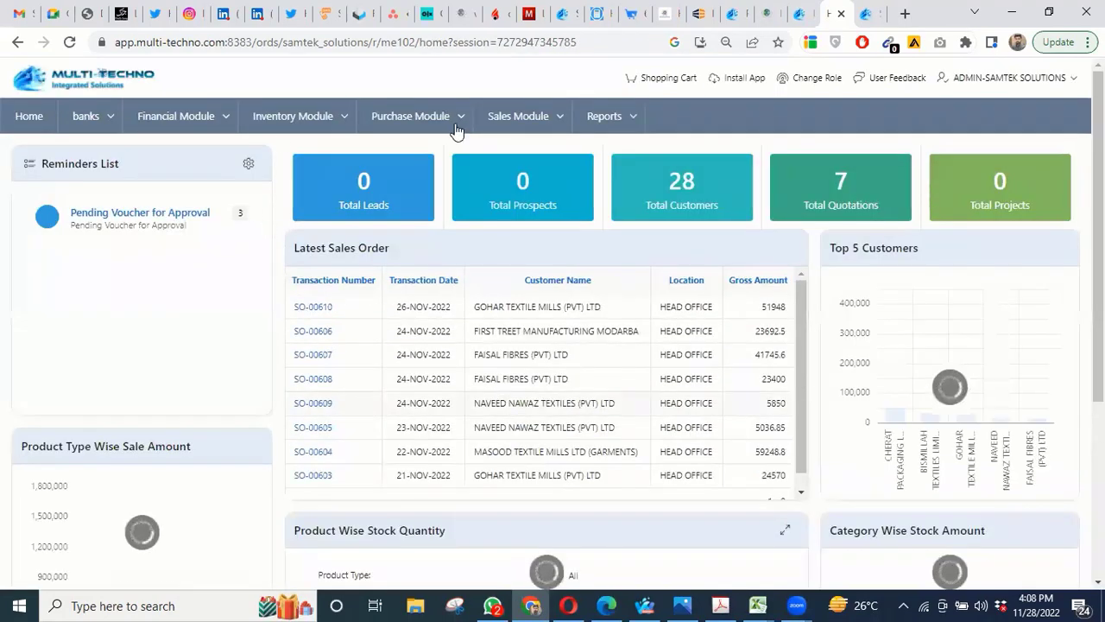
Step: Browse the Purchase and Sales Module options and open the Invoice list under Receivable
left_click(457, 117)
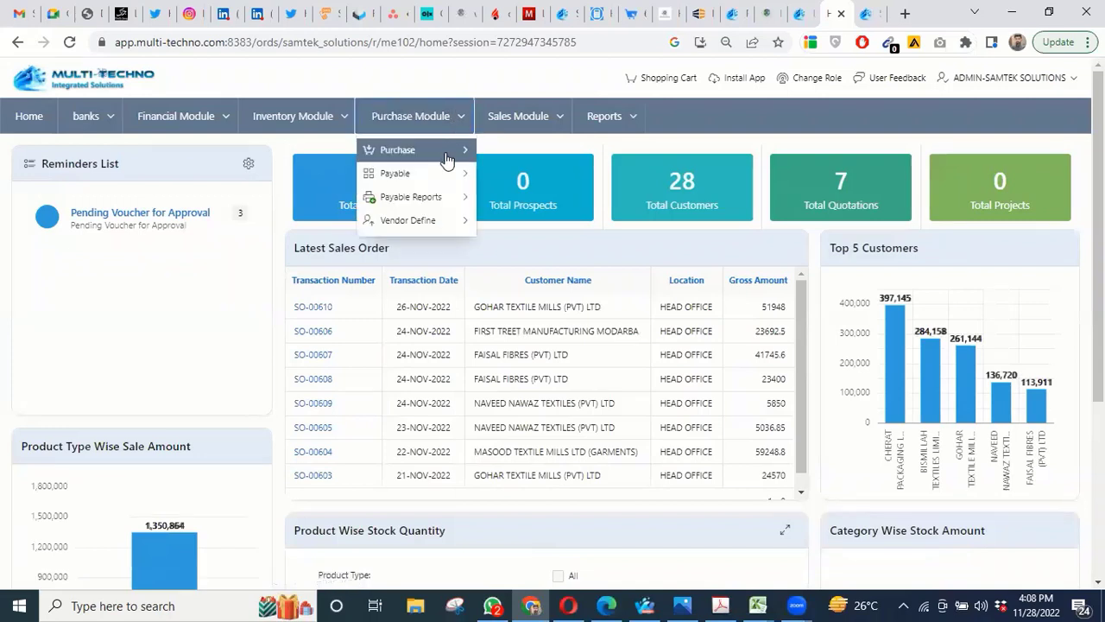
left_click(518, 116)
mouse_move(566, 181)
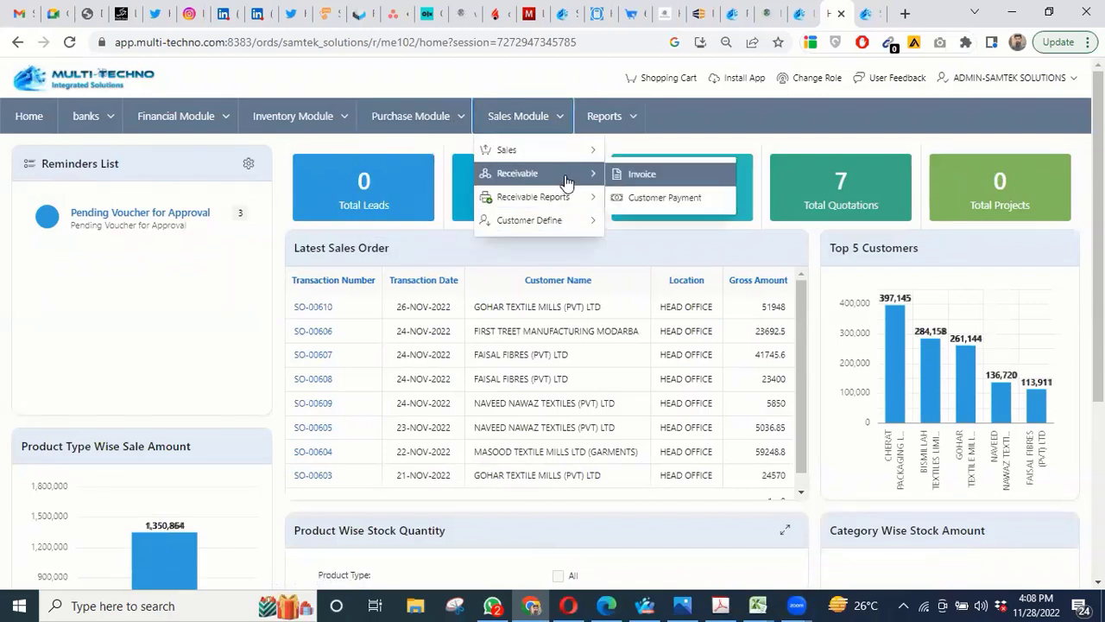
left_click(666, 176)
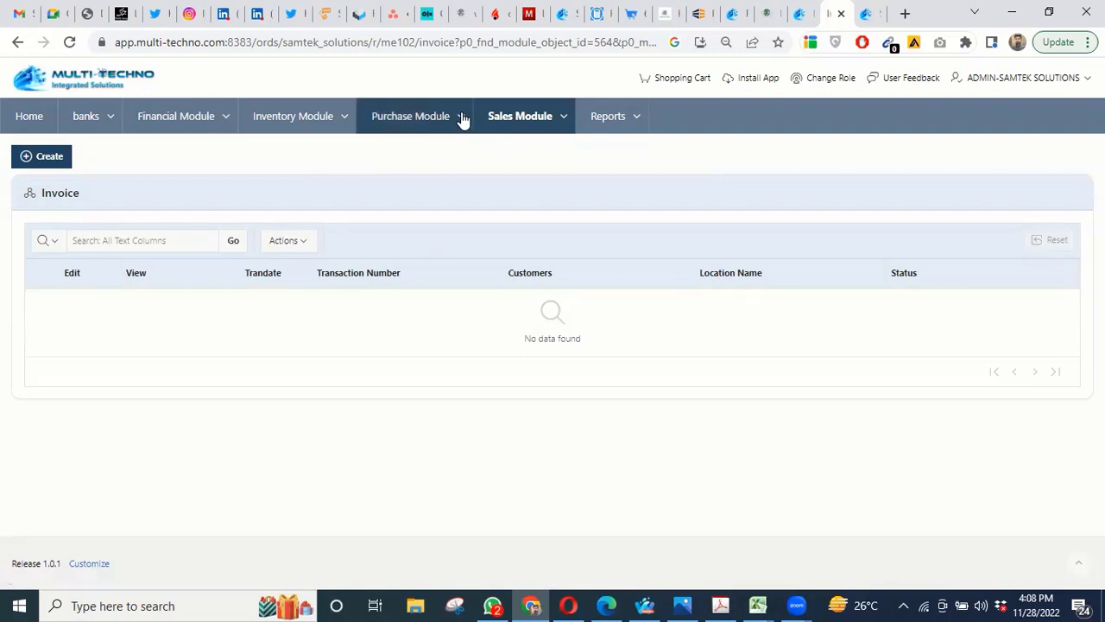
Step: Change the default role to SAMTEK TRADERS
left_click(822, 79)
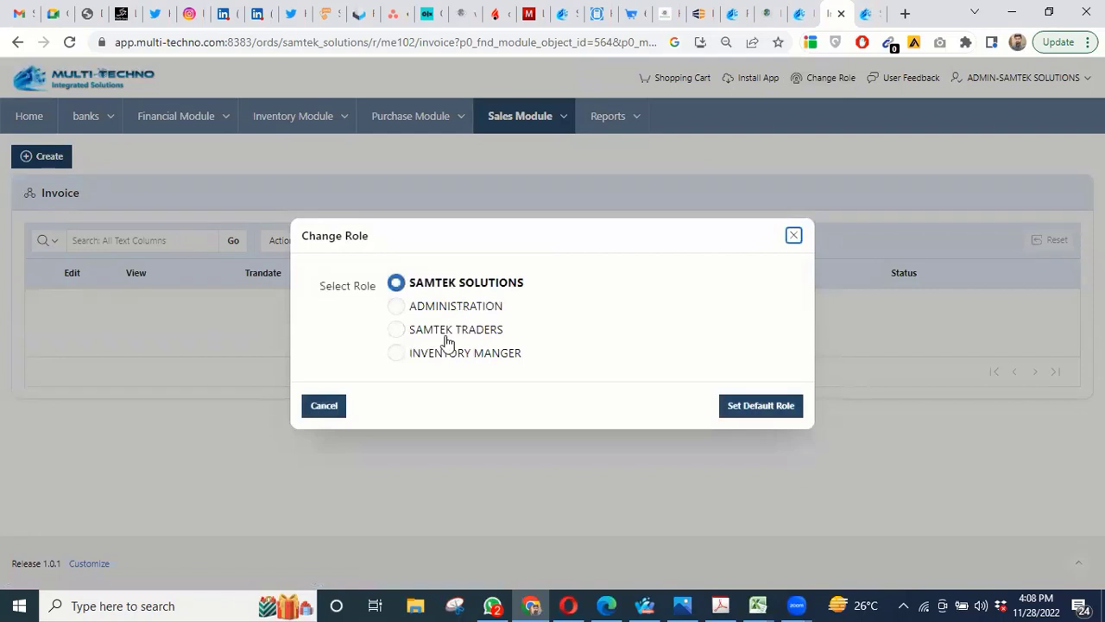
left_click(449, 333)
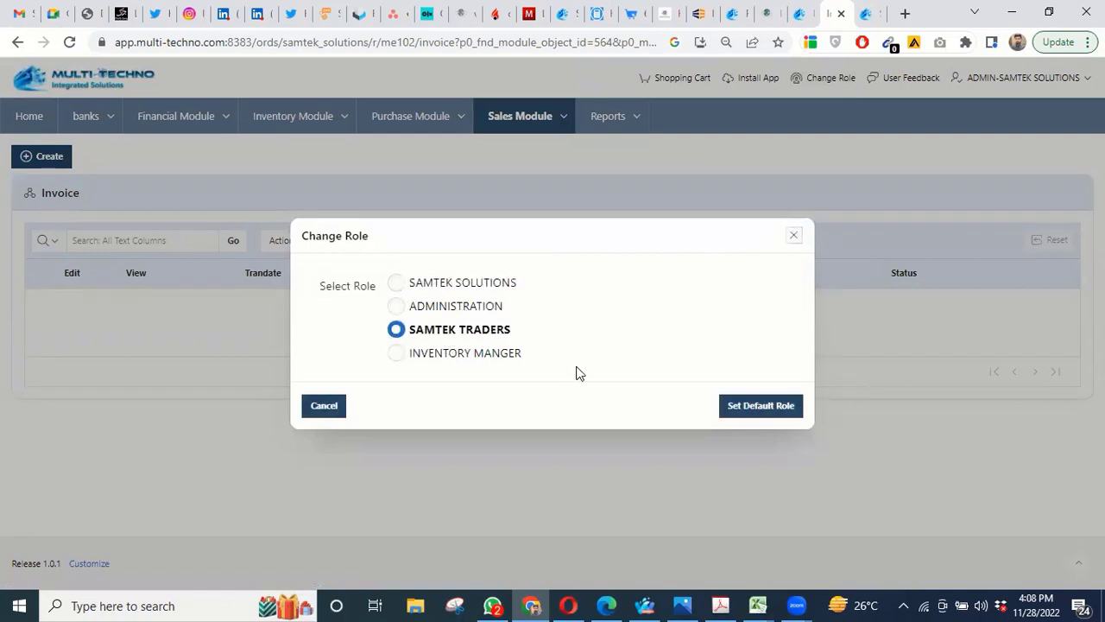
left_click(746, 404)
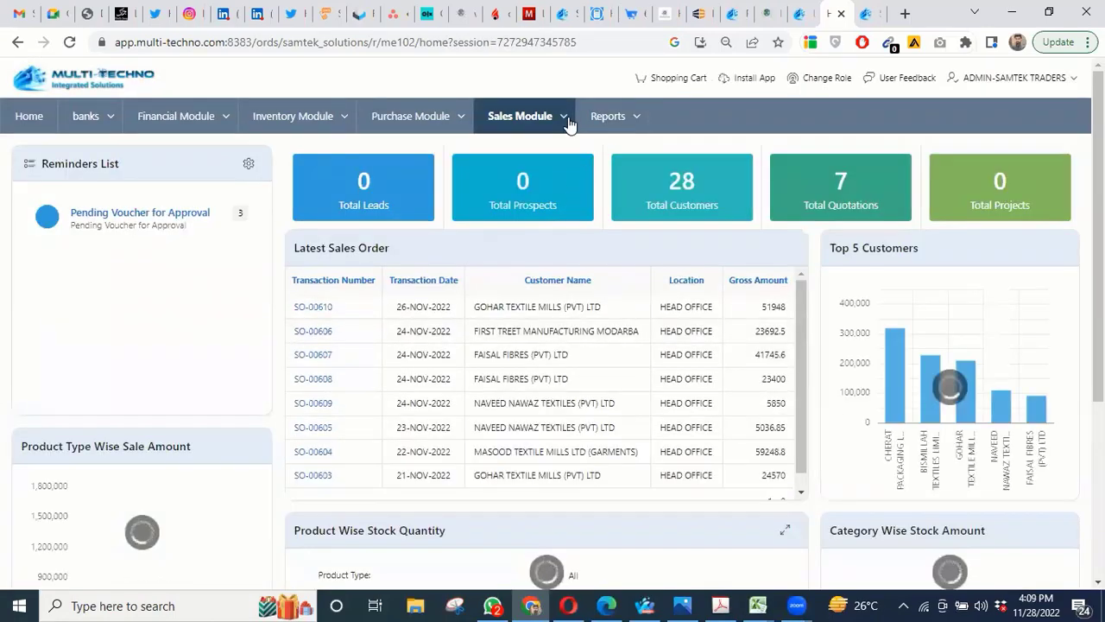
Step: Open the Invoice list under Receivable for the SAMTEK TRADERS role and bring up the Sales Module options
left_click(569, 121)
mouse_move(583, 202)
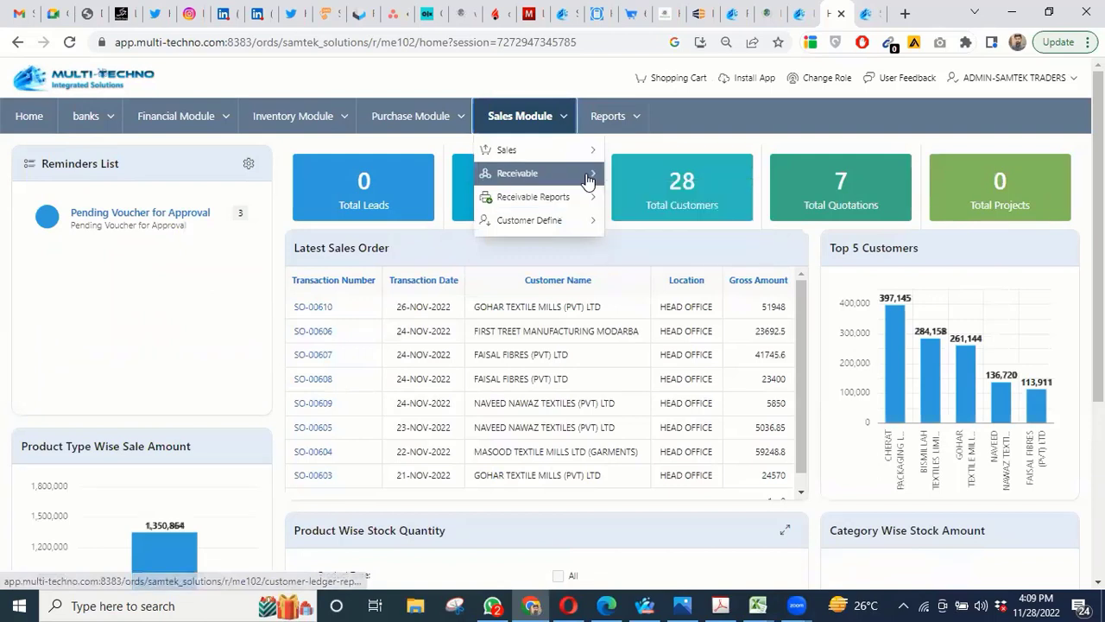
left_click(633, 178)
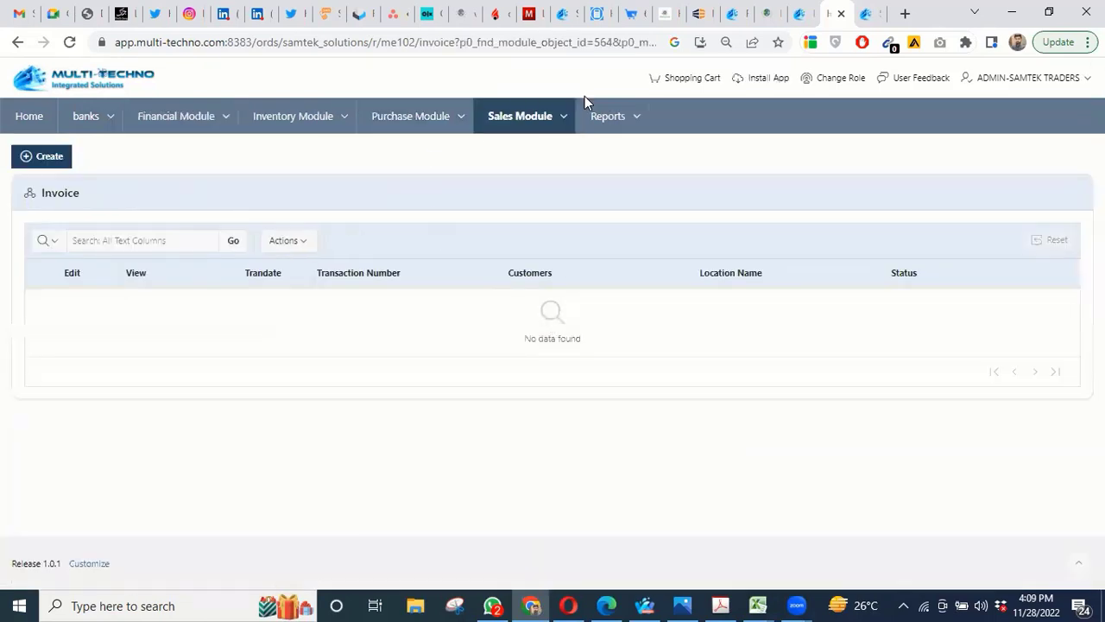
left_click(555, 116)
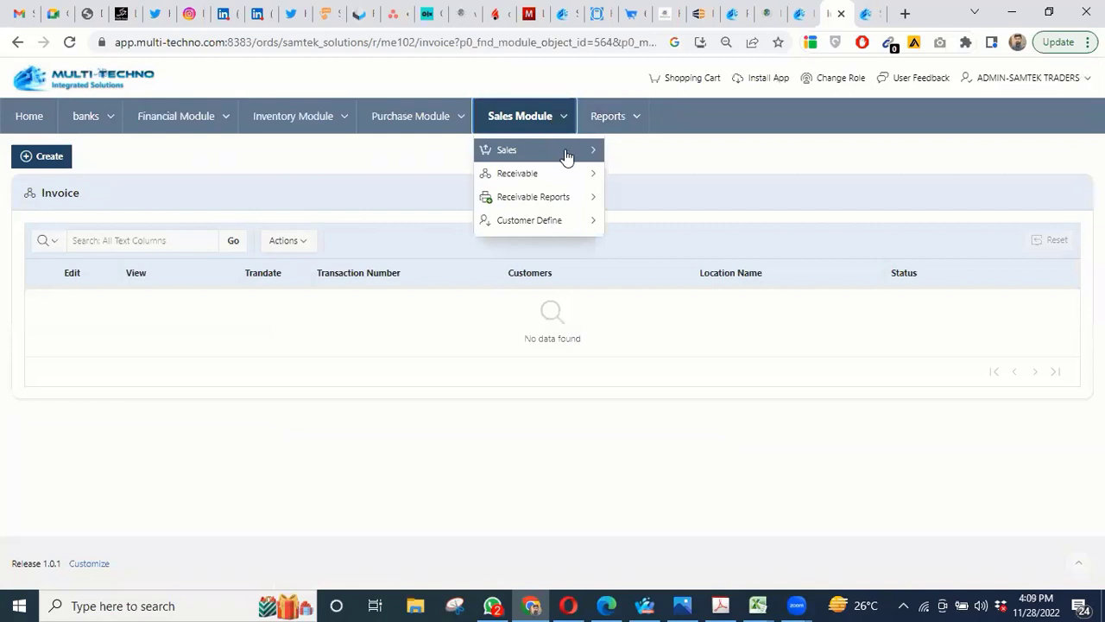
Step: Load app.multi-techno.com and sign in to the multiapp instance with the remembered ADMIN credentials
key("ctrl+l")
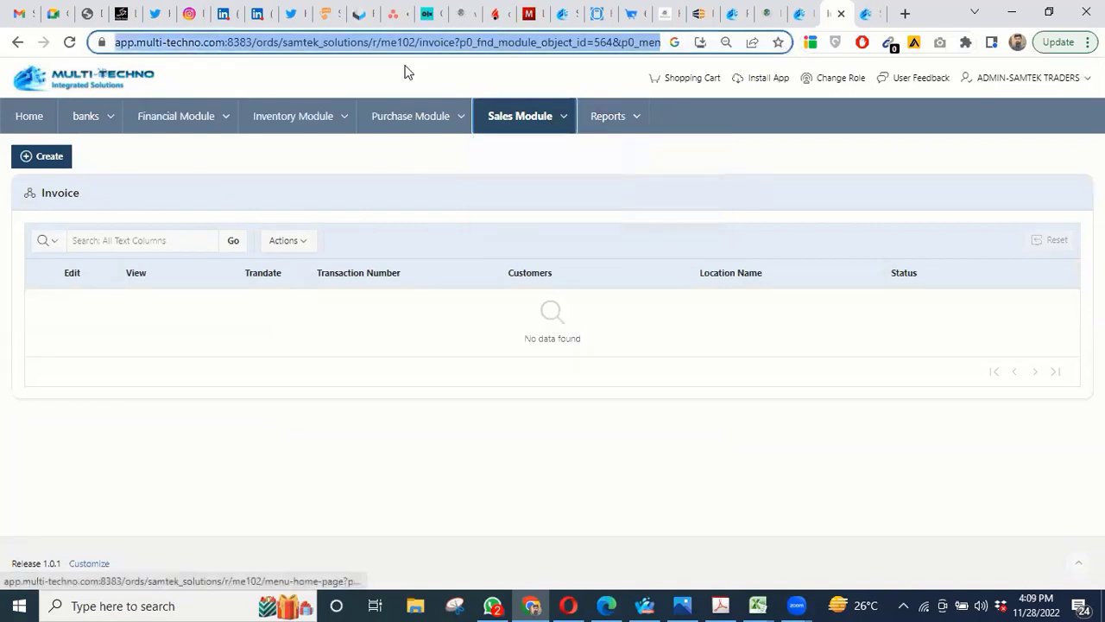
type("app")
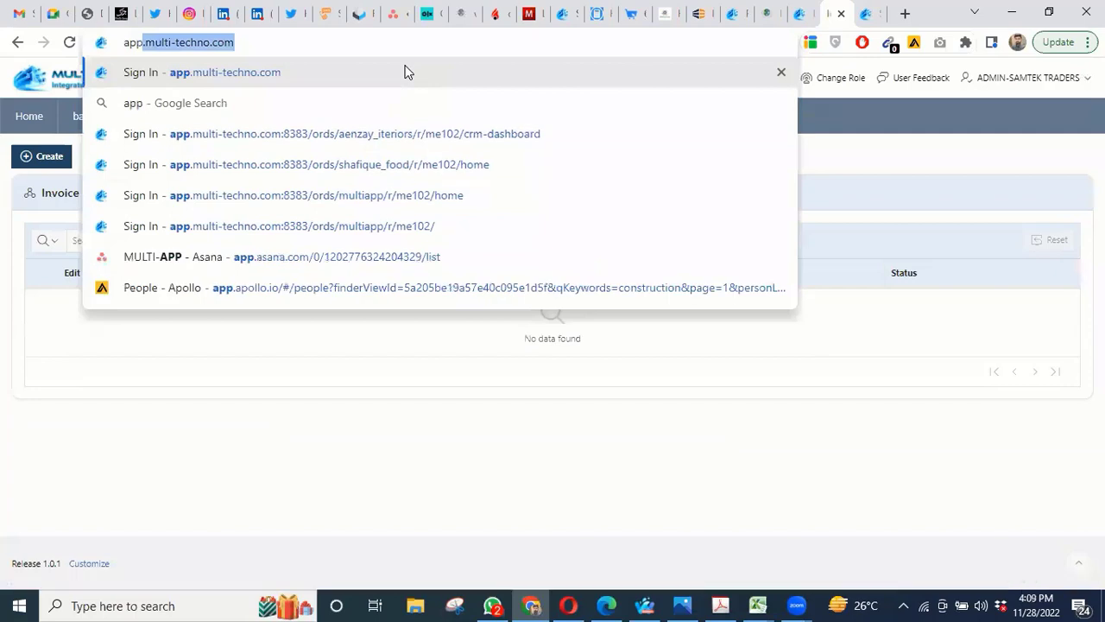
key("Return")
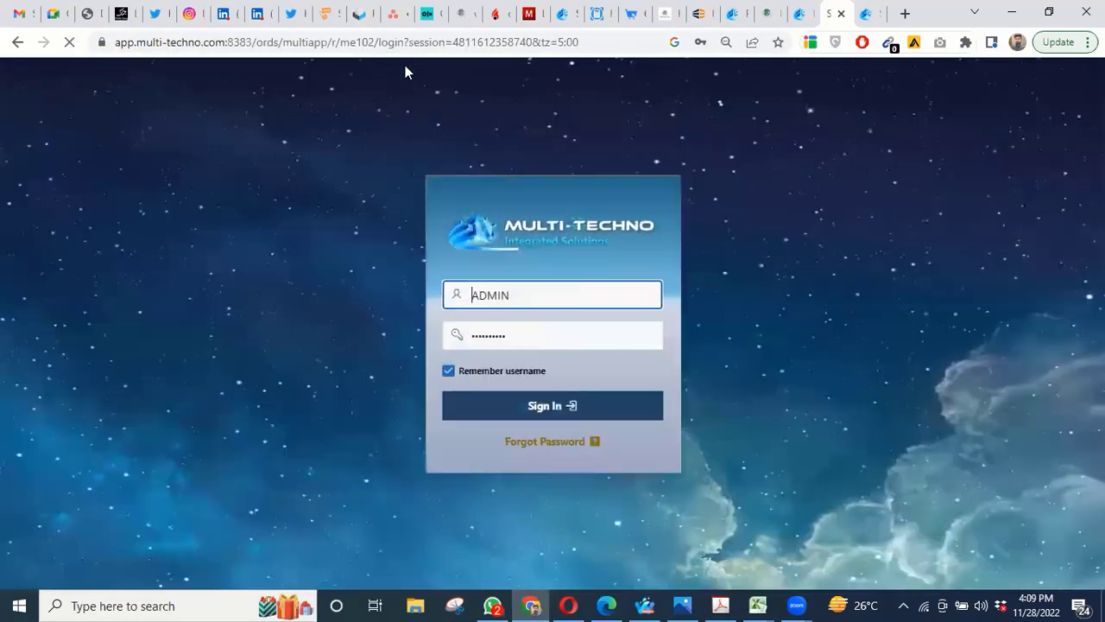
left_click(552, 411)
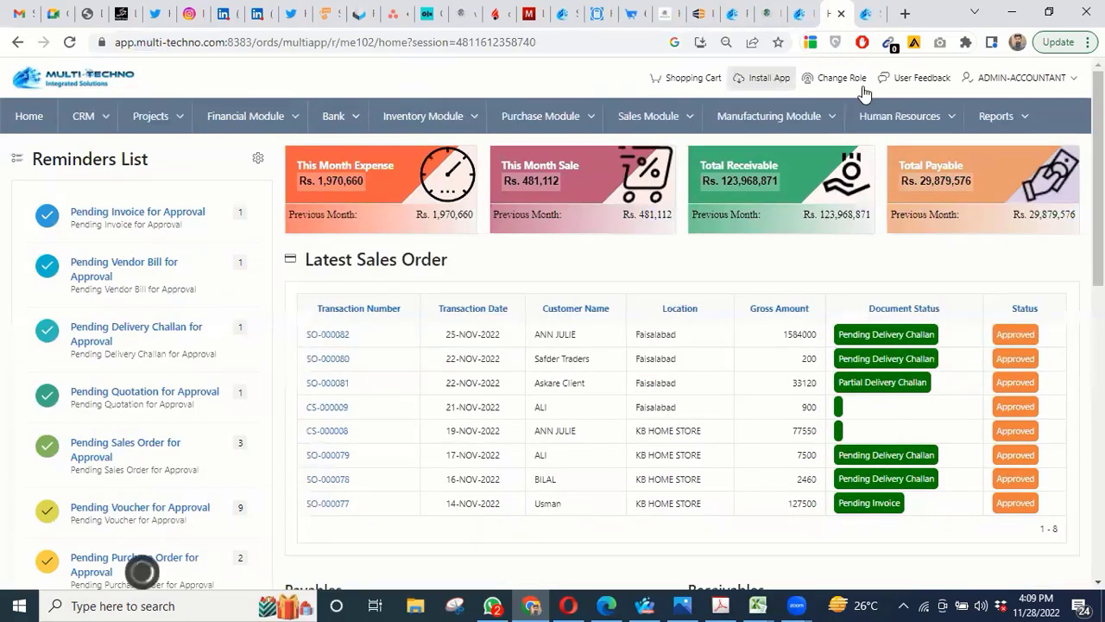
Step: Open the Vendor Closing Report from the Payable Reports
left_click(1025, 118)
left_click(997, 119)
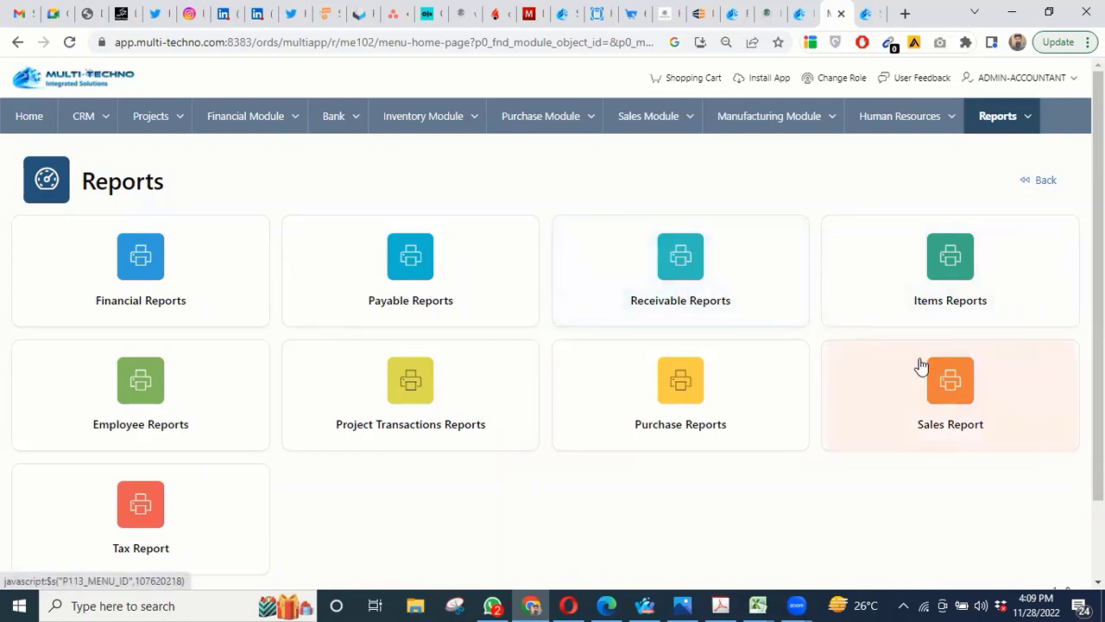
left_click(415, 265)
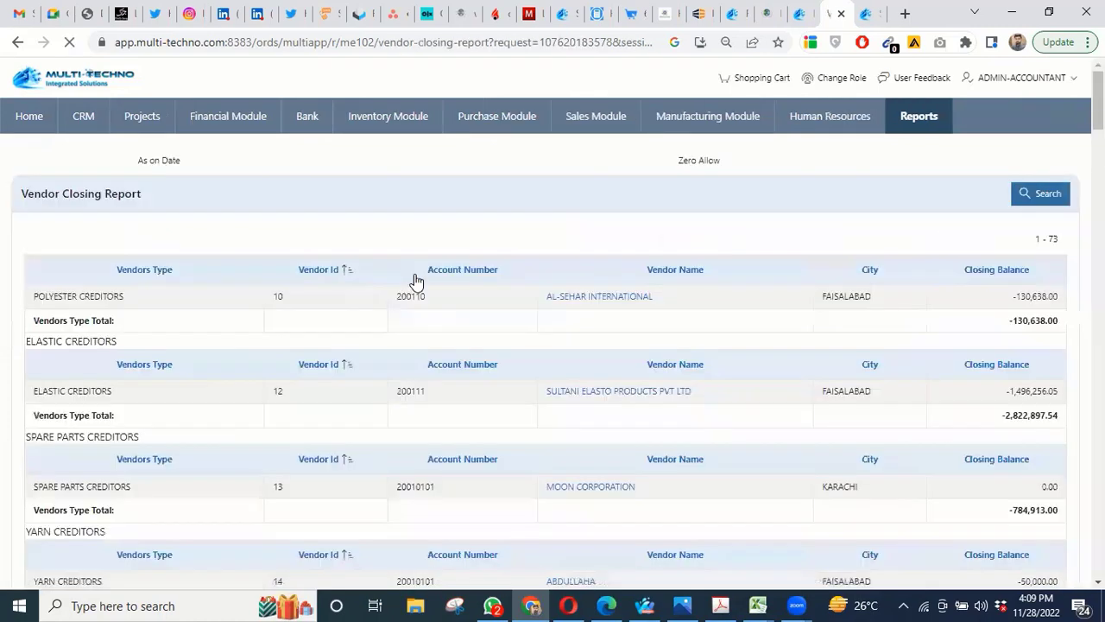
Step: Read through the vendor closing balances to the report total and open the ledger of AA TRADERS
scroll(523, 325, "down", 6)
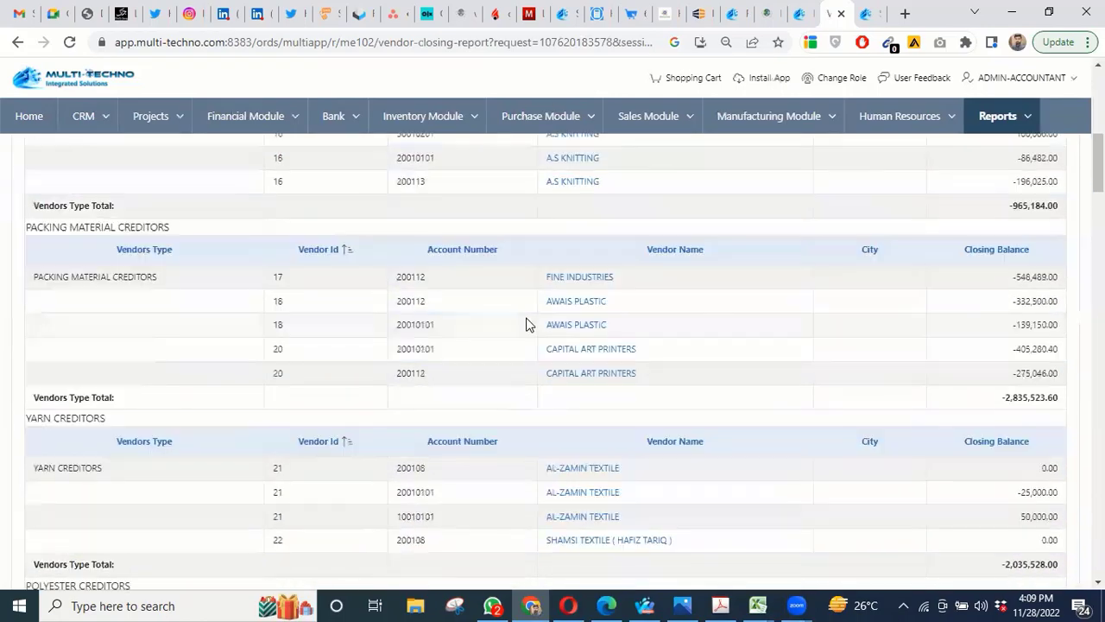
middle_click(553, 304)
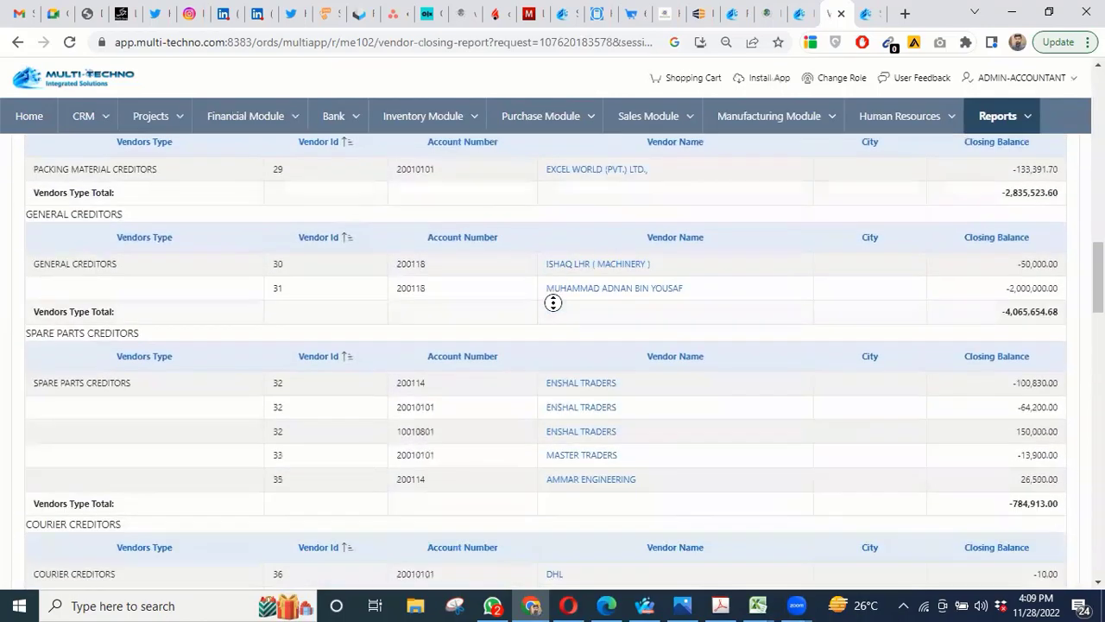
scroll(621, 328, "down", 15)
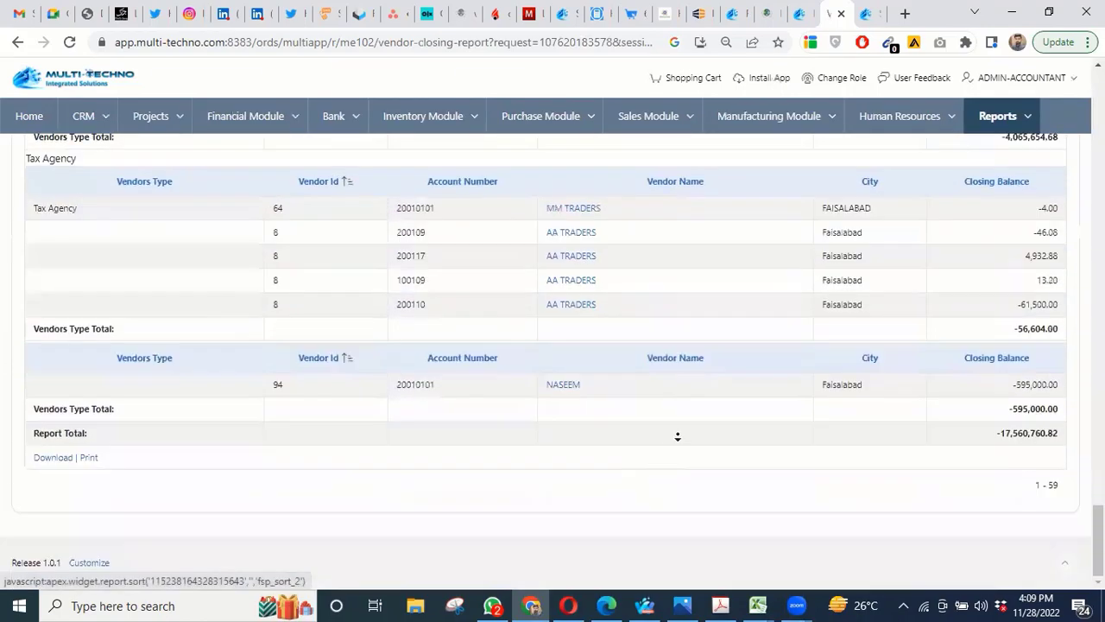
scroll(592, 249, "up", 2)
scroll(587, 377, "down", 2)
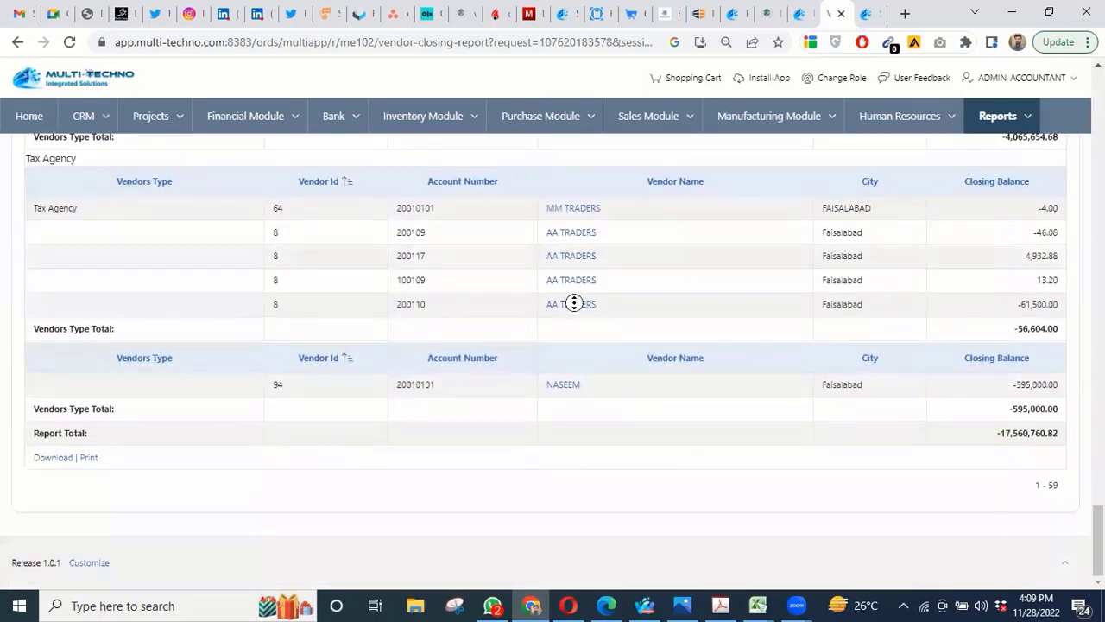
middle_click(573, 304)
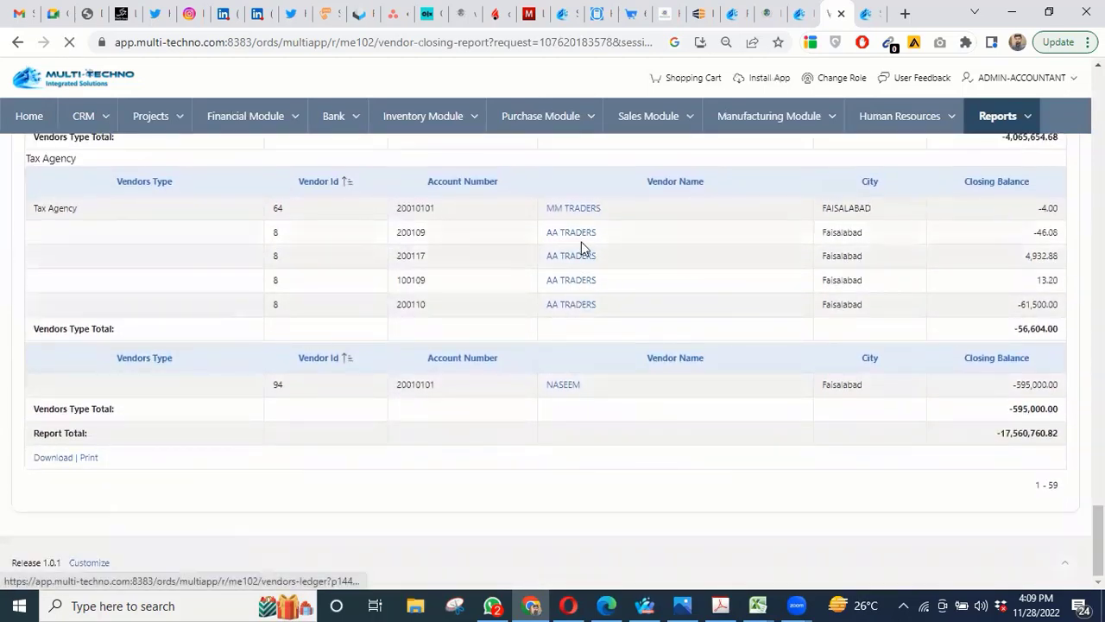
left_click(579, 252)
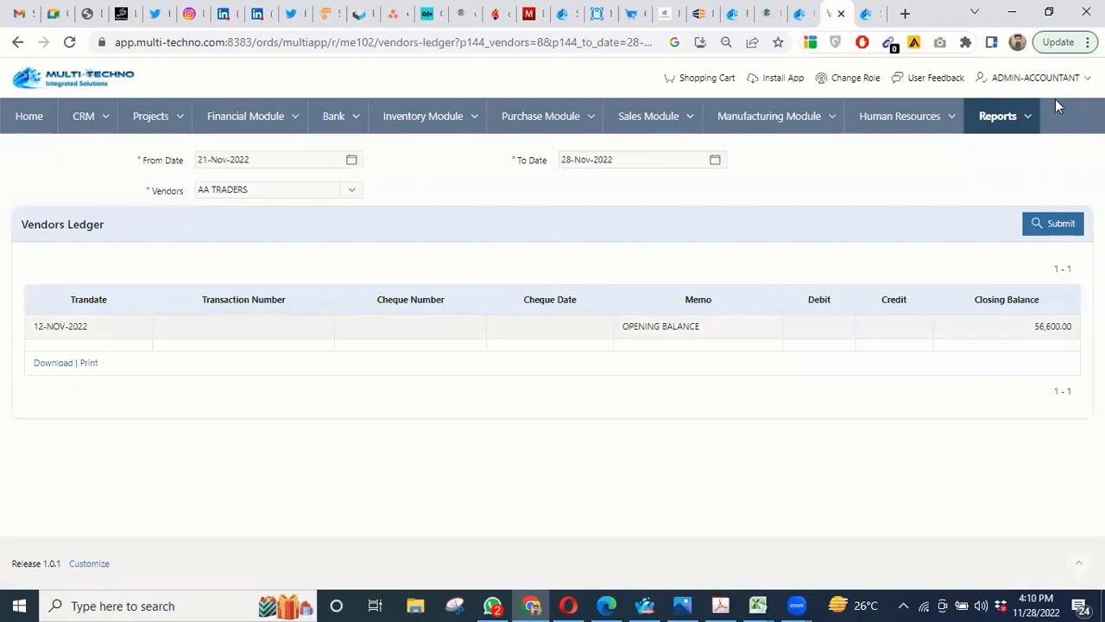
Step: Return to the Reports overview and open the Items Closing Report from the Items Reports
left_click(1025, 117)
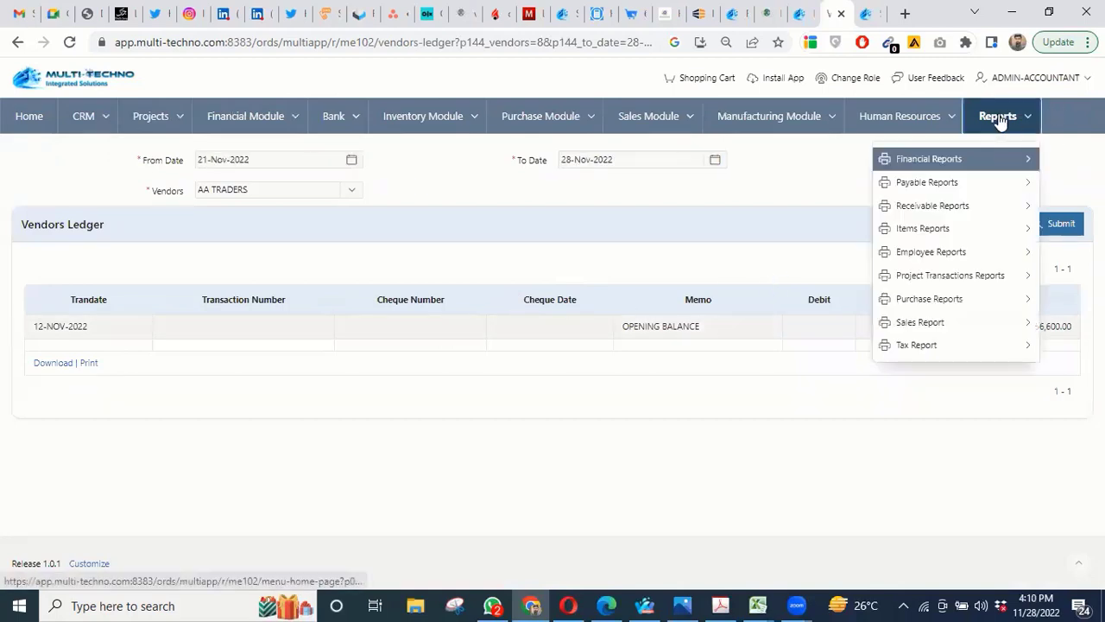
left_click(999, 120)
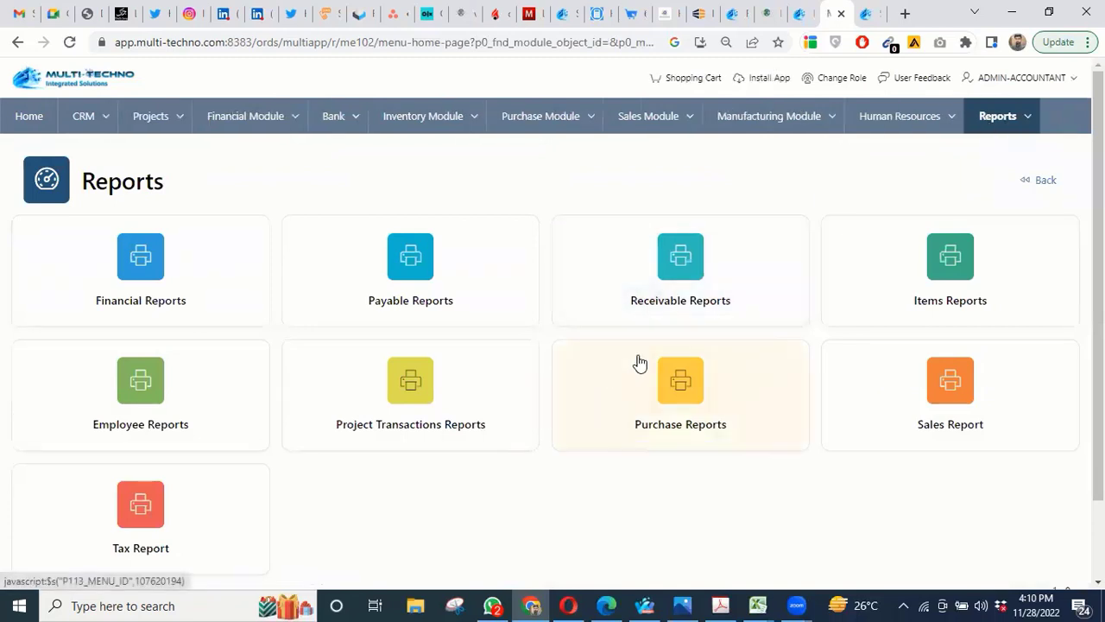
left_click(964, 269)
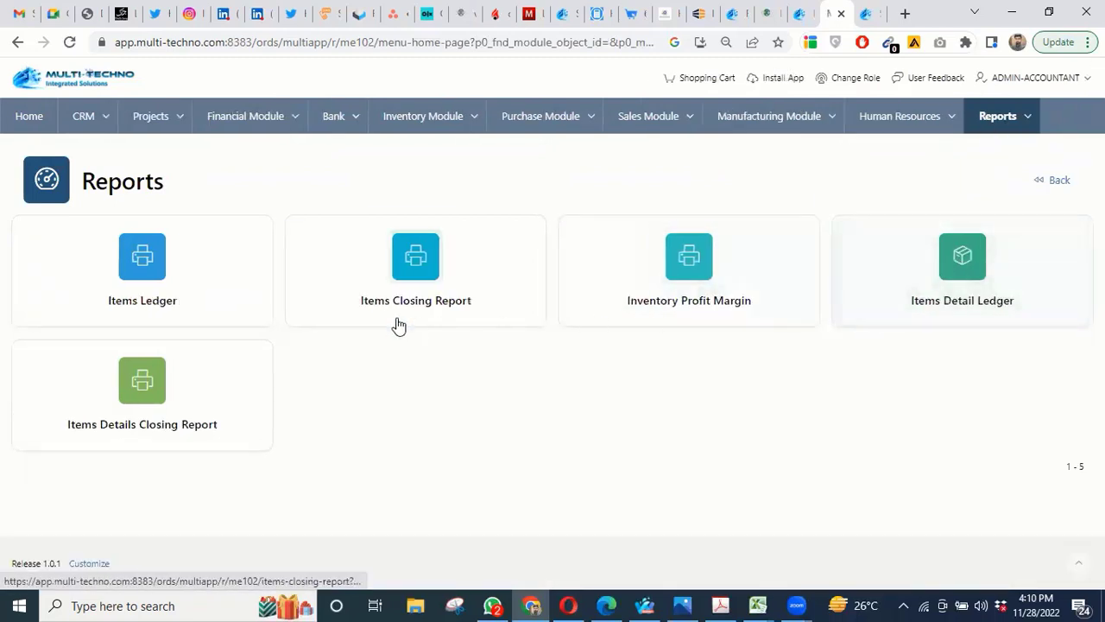
left_click(412, 270)
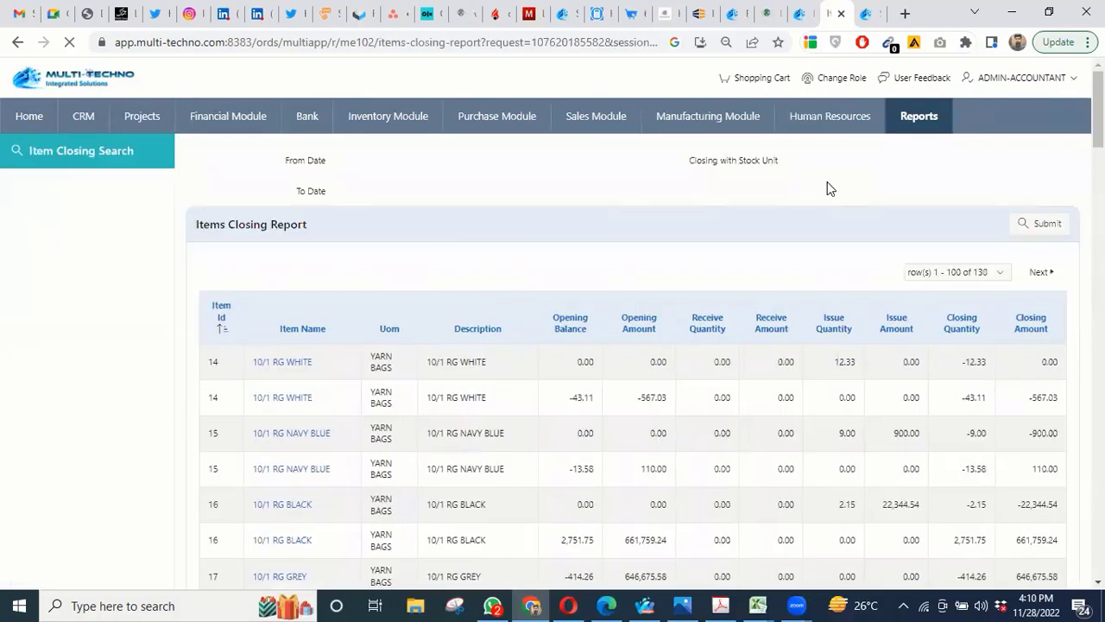
Step: Examine the opening, receive, issue and closing quantities and amounts throughout the Items Closing Report
scroll(725, 291, "down", 10)
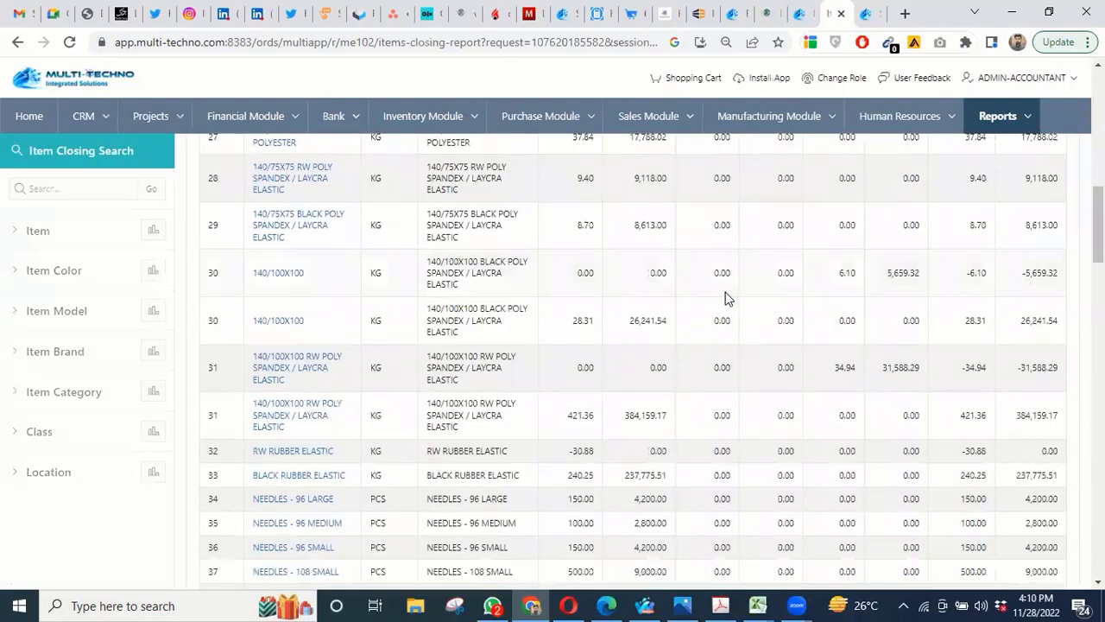
scroll(726, 297, "down", 5)
scroll(725, 298, "up", 10)
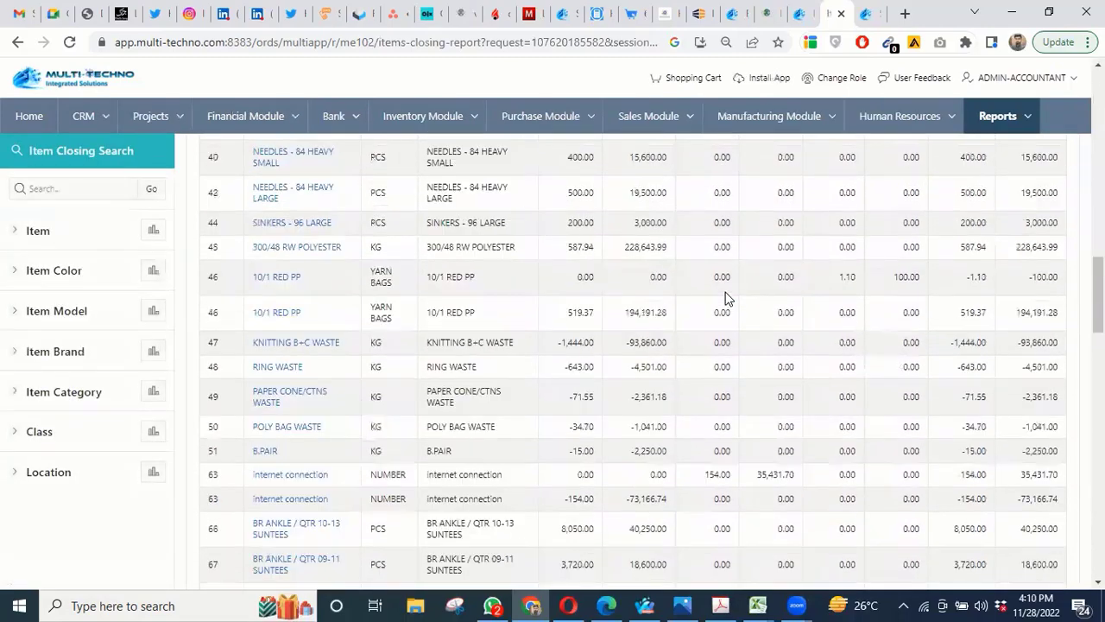
scroll(725, 298, "up", 5)
scroll(725, 298, "up", 2)
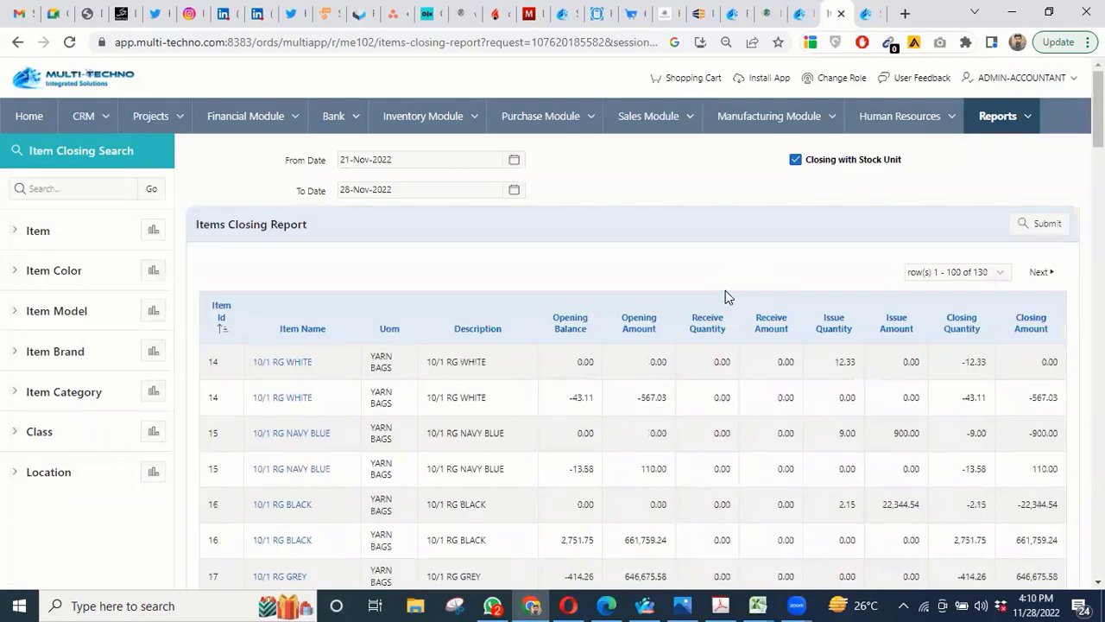
scroll(898, 285, "down", 20)
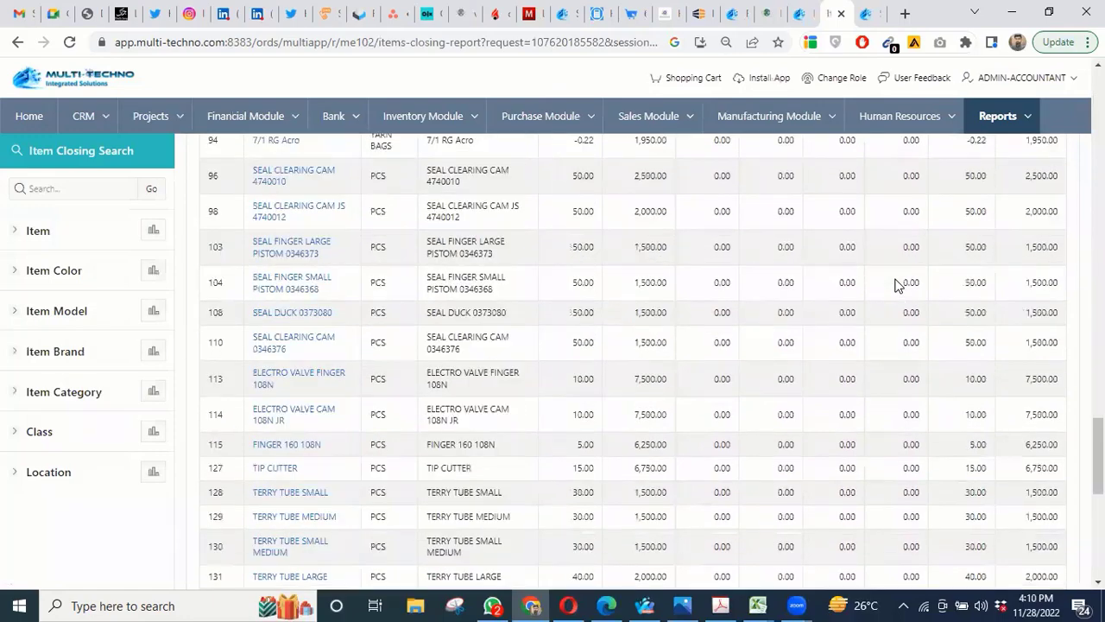
scroll(898, 285, "up", 20)
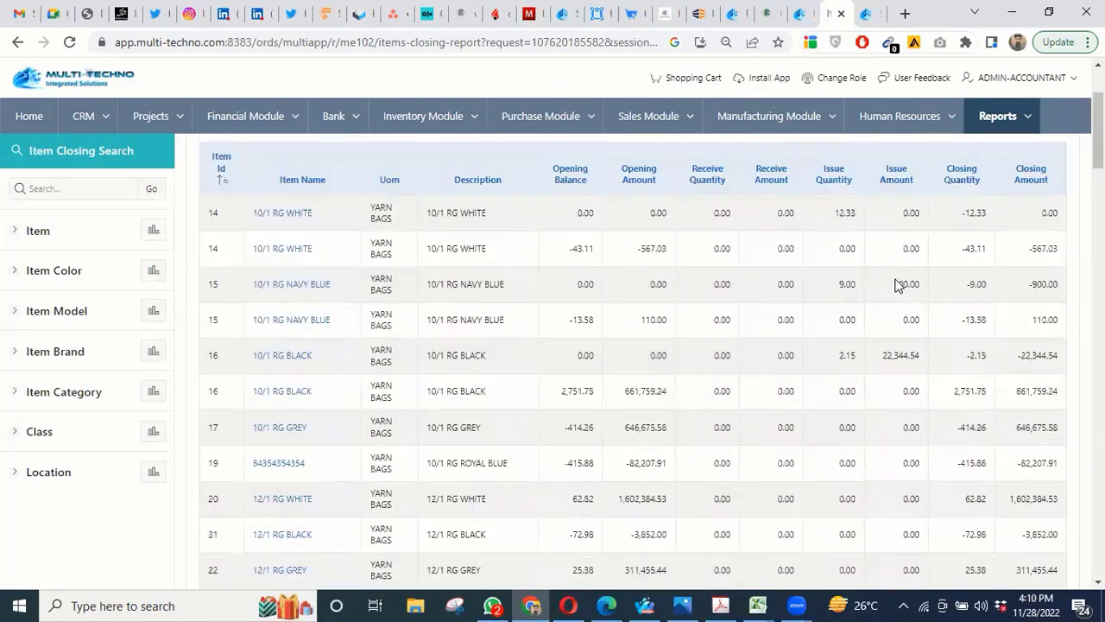
scroll(898, 284, "up", 2)
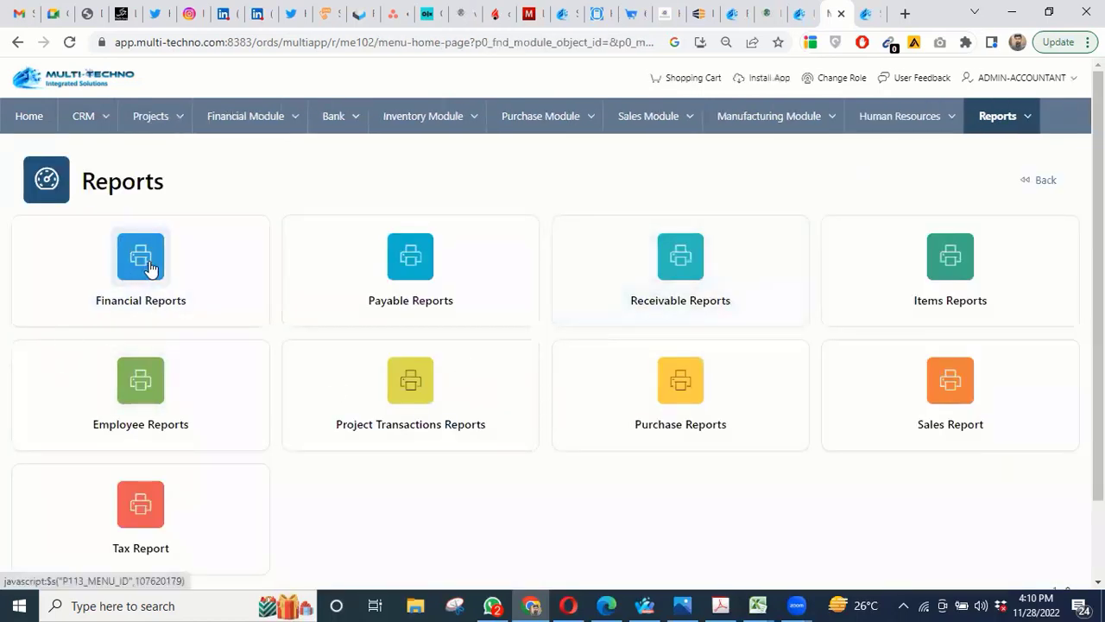
Step: Open the Trial Balance from the Financial Reports, read through its accounts and go to the next page of rows
left_click(152, 270)
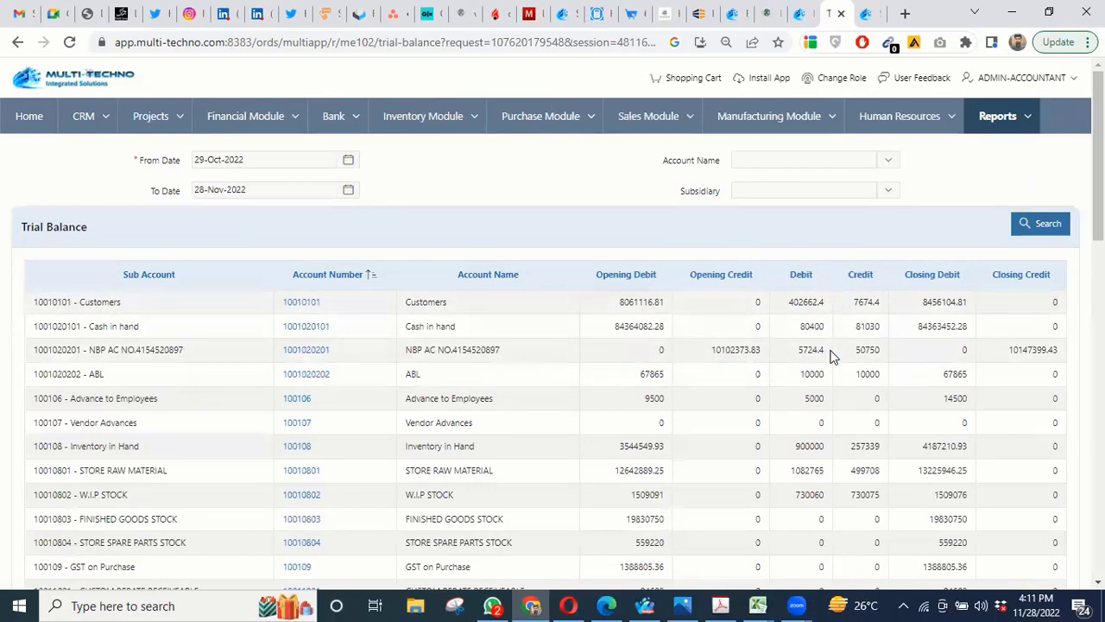
scroll(903, 366, "down", 5)
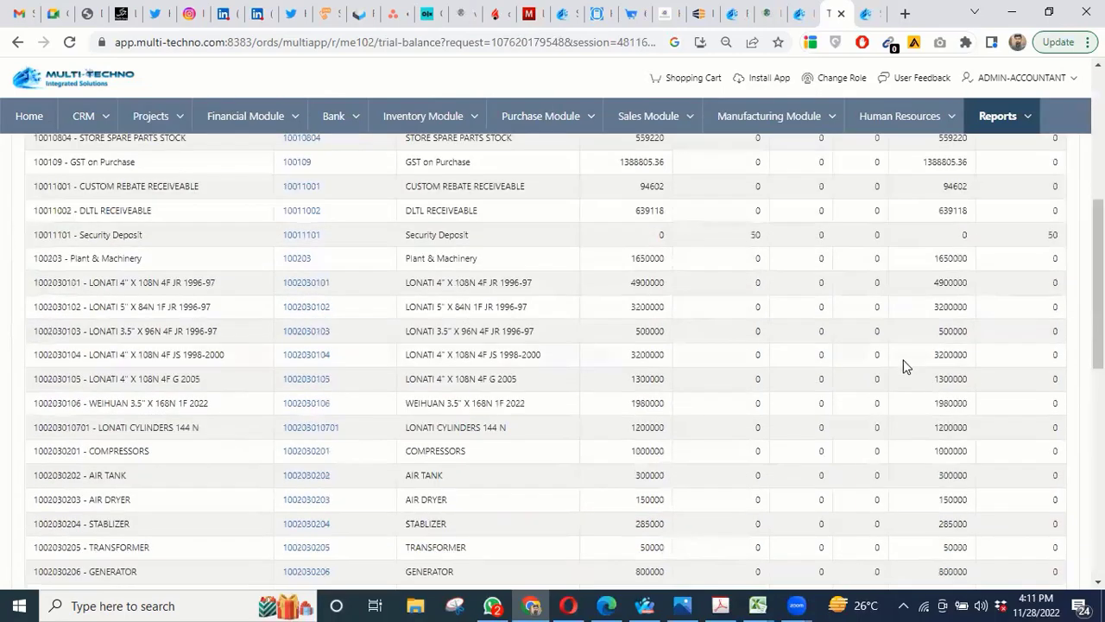
scroll(903, 366, "down", 10)
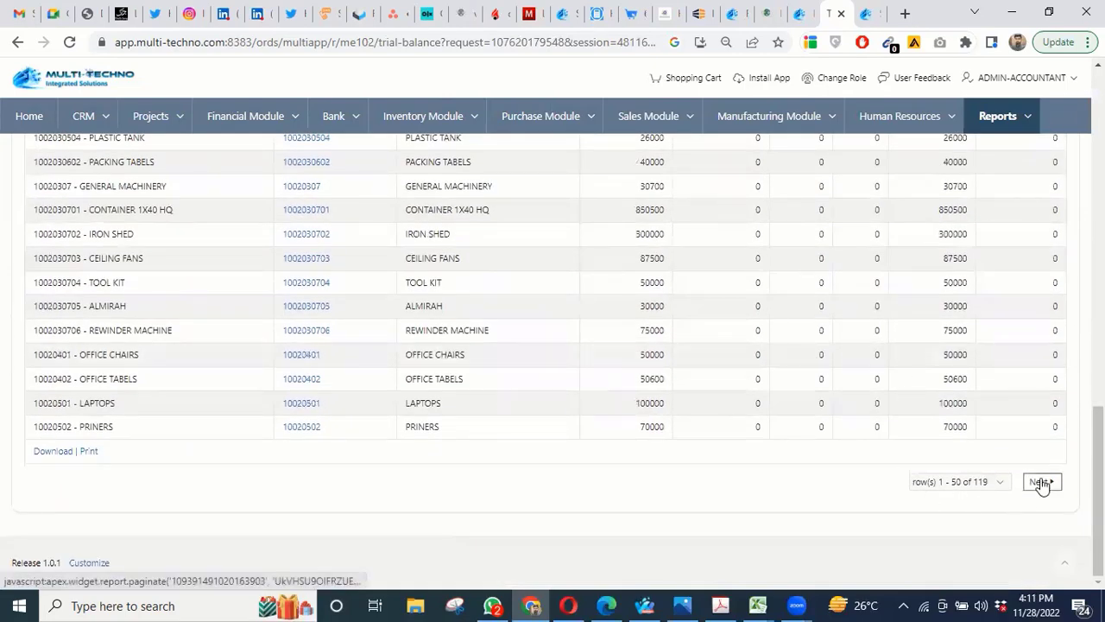
left_click(1040, 483)
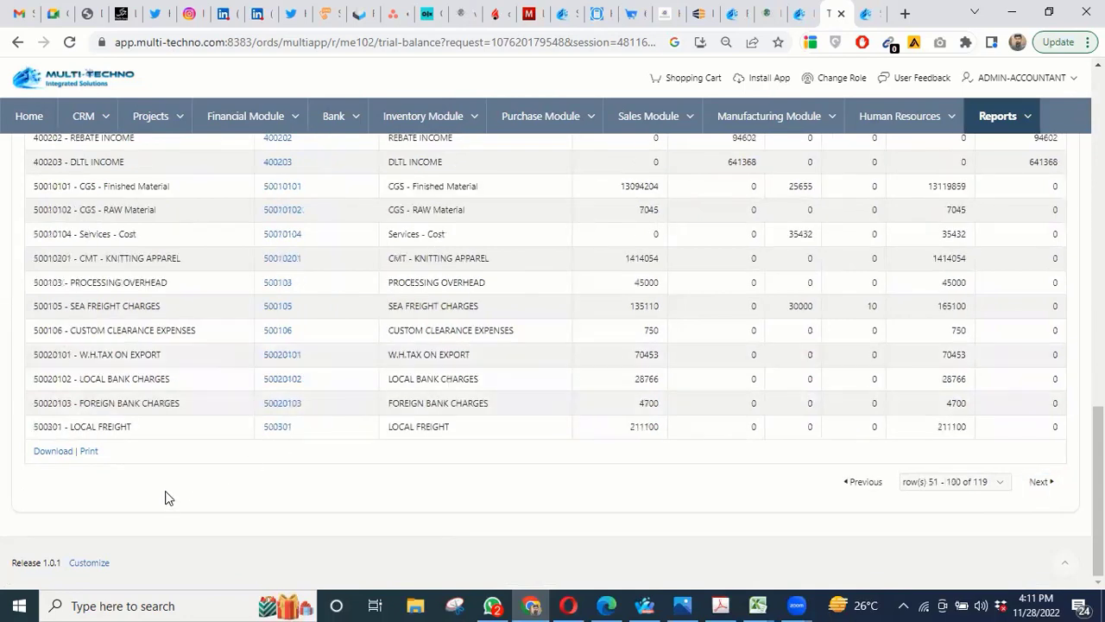
Step: Export the trial balance as both CSV and PDF, and open trial_balance.pdf
left_click(49, 456)
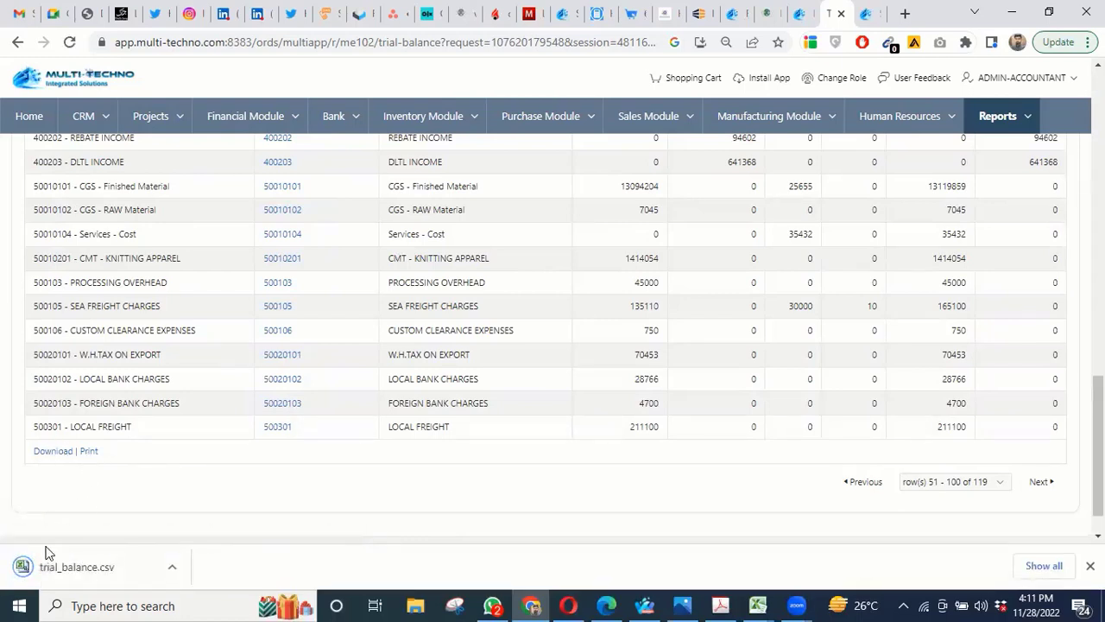
left_click(89, 453)
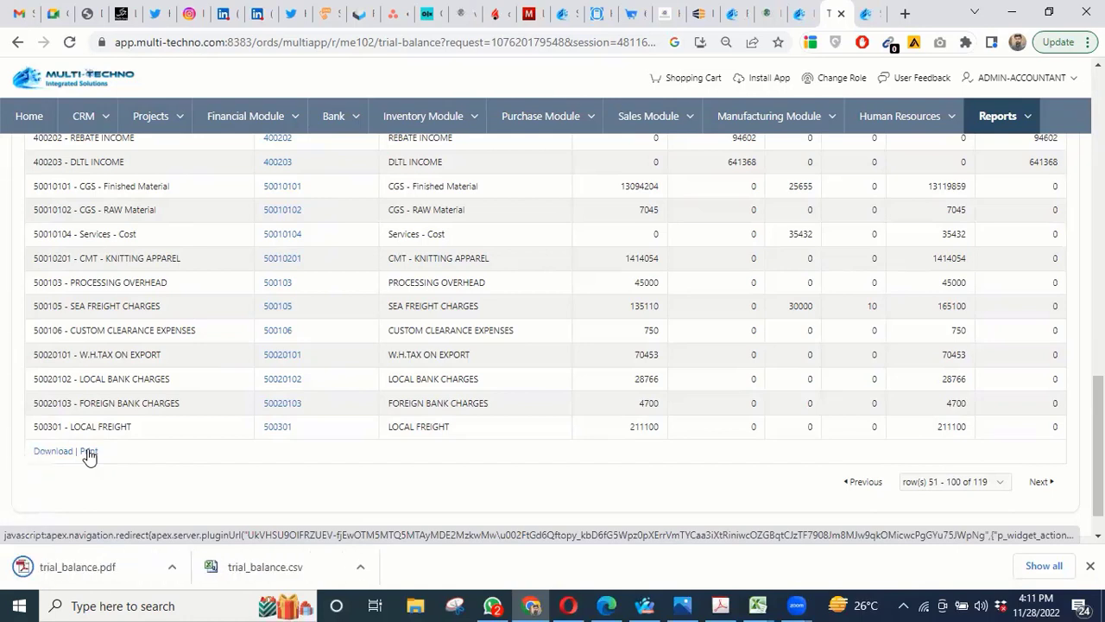
left_click(68, 561)
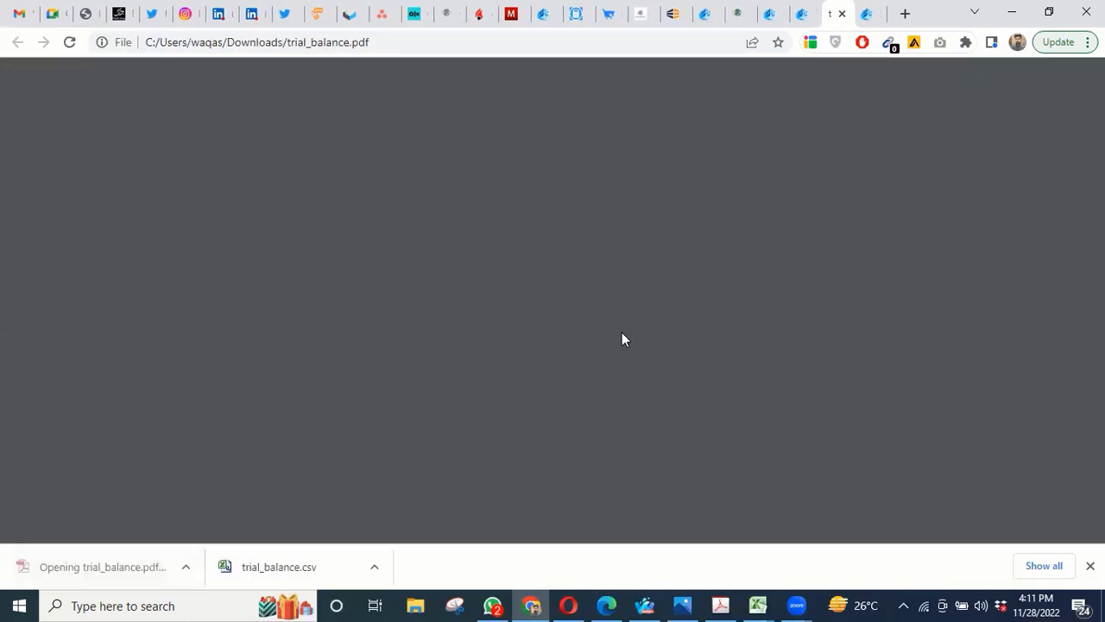
Step: Read through the account rows across the pages of trial_balance.pdf, ending at the E-Com Pioneers Business Chart in Excel
scroll(756, 259, "down", 15)
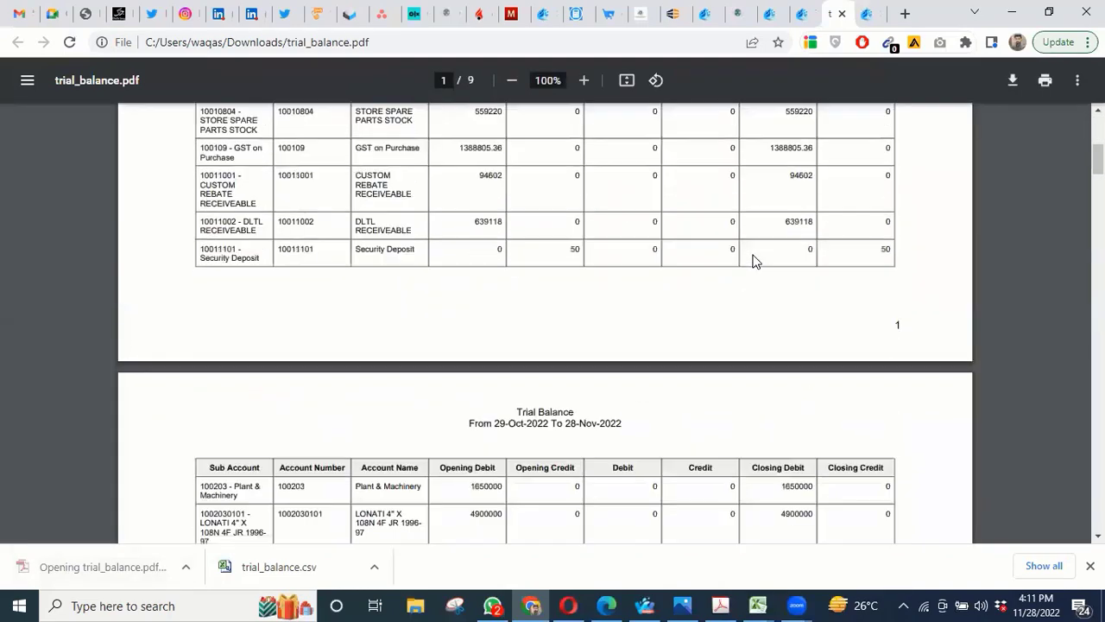
scroll(753, 260, "down", 20)
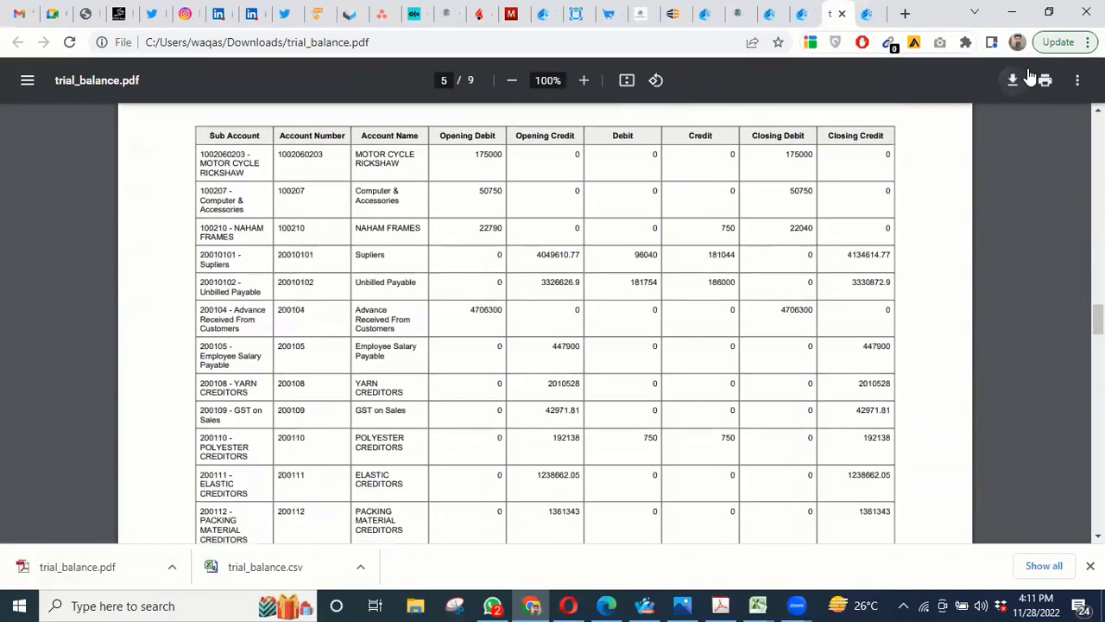
left_click(1012, 12)
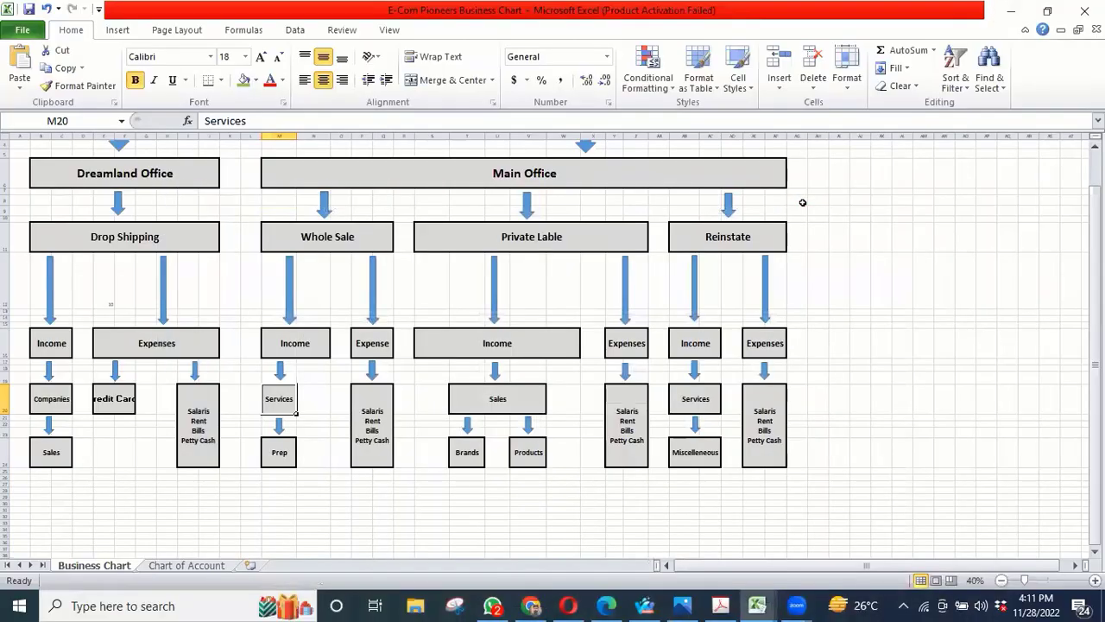
Step: Switch back to Chrome and dismiss the bar of finished trial balance downloads
left_click(532, 606)
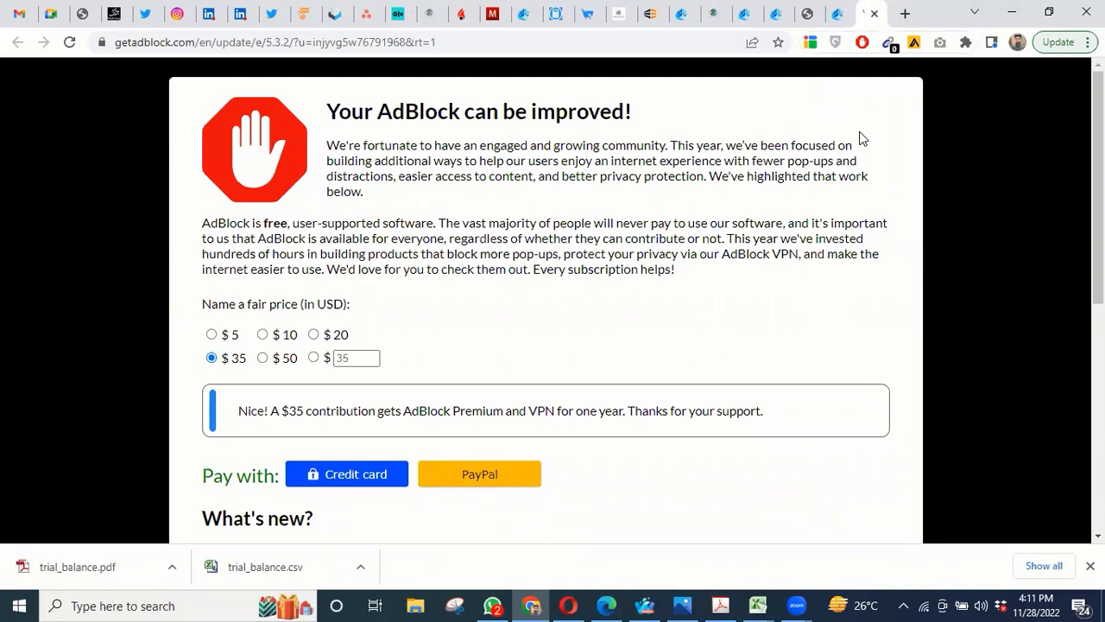
left_click(132, 41)
left_click(362, 210)
left_click(1089, 566)
scroll(587, 266, "down", 3)
scroll(589, 476, "up", 3)
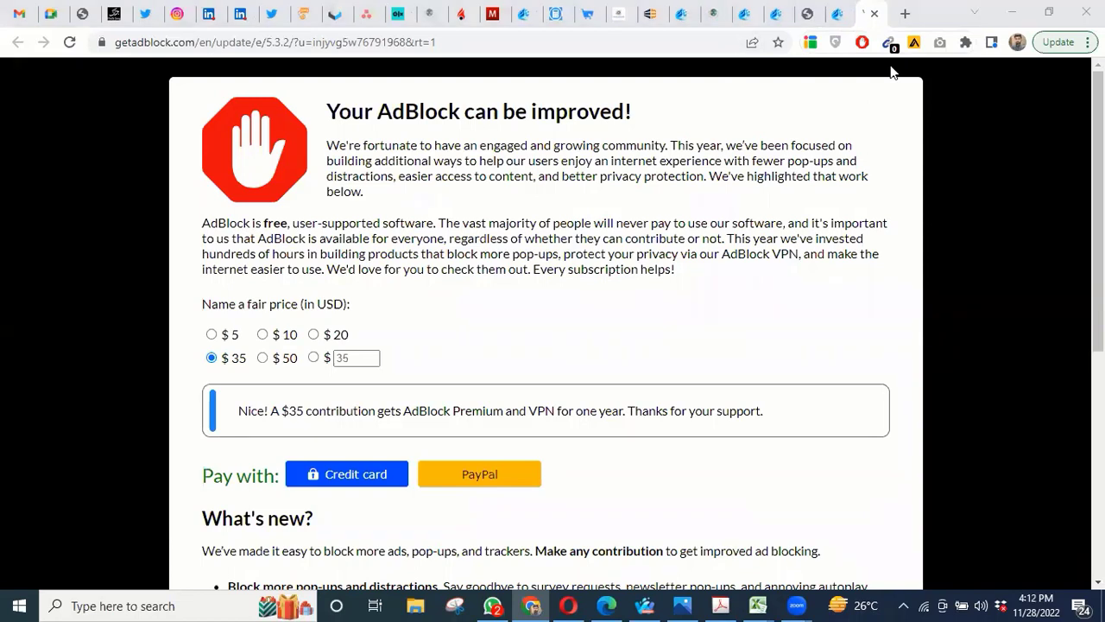
left_click(771, 113)
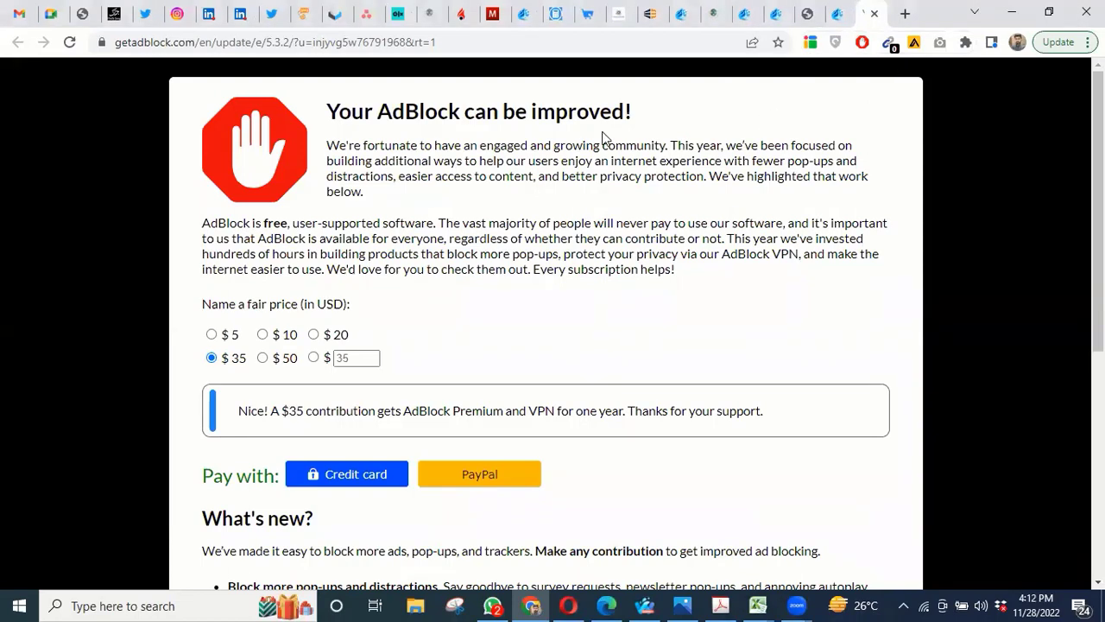
left_click(133, 45)
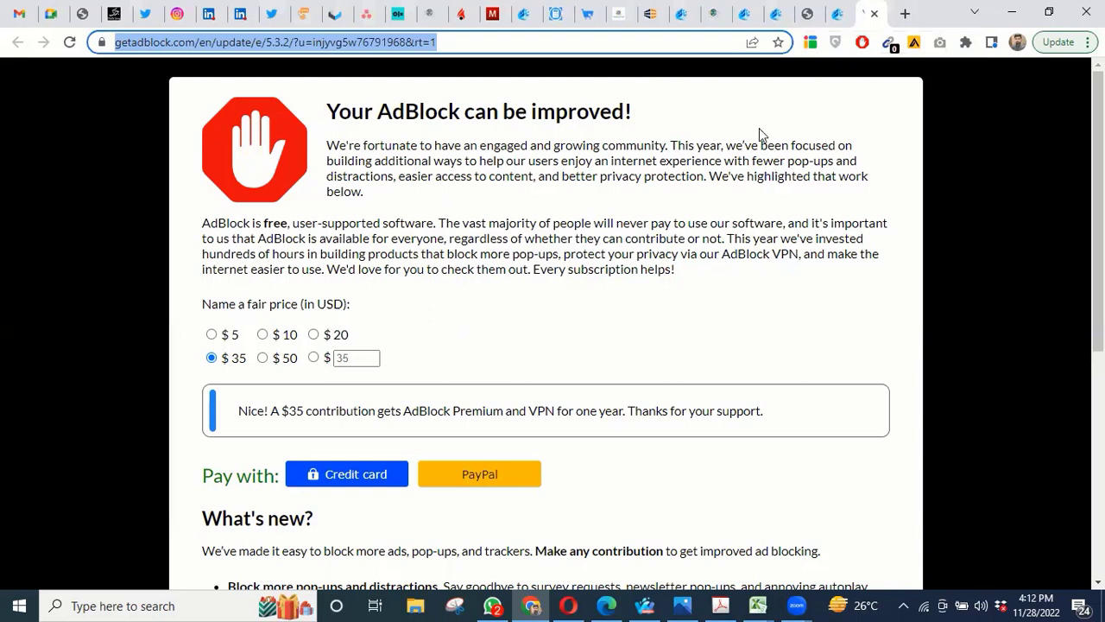
Step: Try to sign in to the aenzay_iteriors instance of the ERP with the saved login
left_click(832, 26)
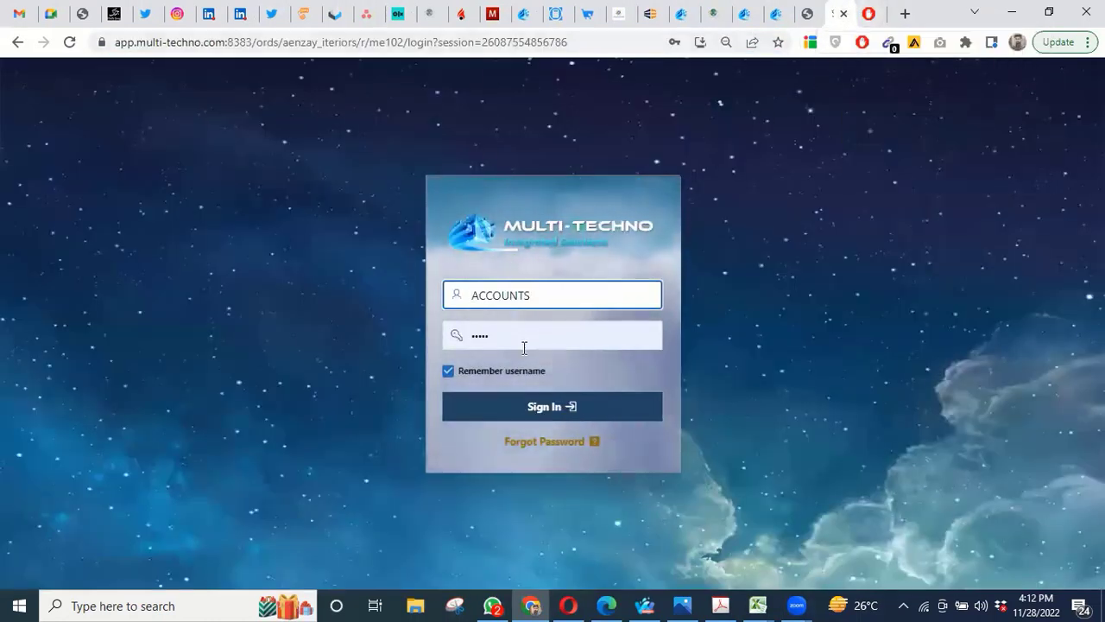
left_click(516, 411)
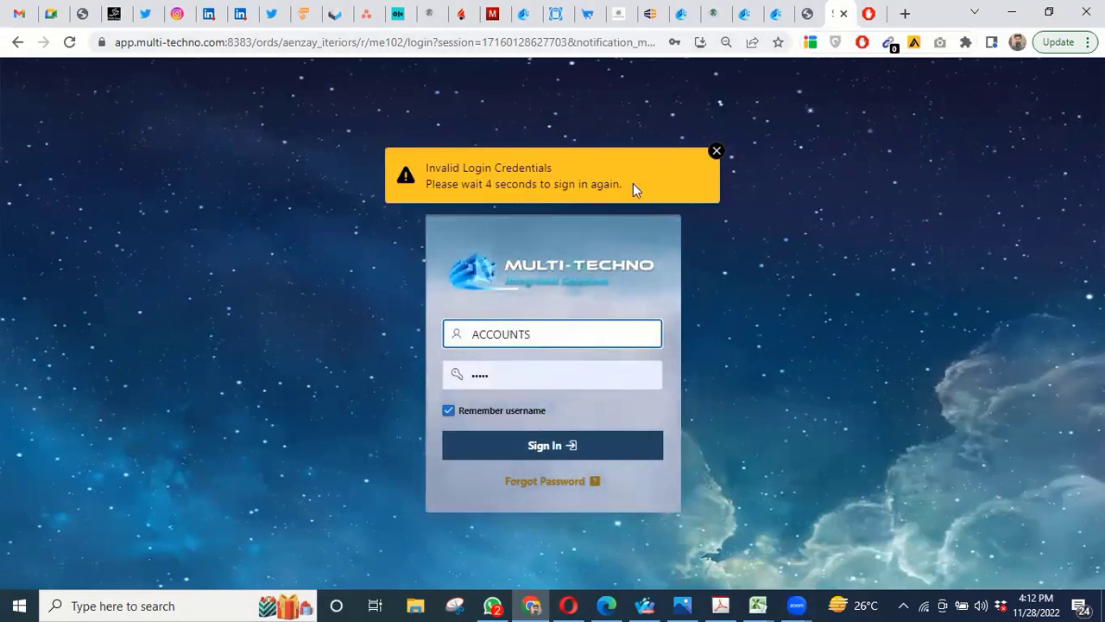
Step: Reload app.multi-techno.com for the multiapp instance and sign in with the saved login
left_click(744, 15)
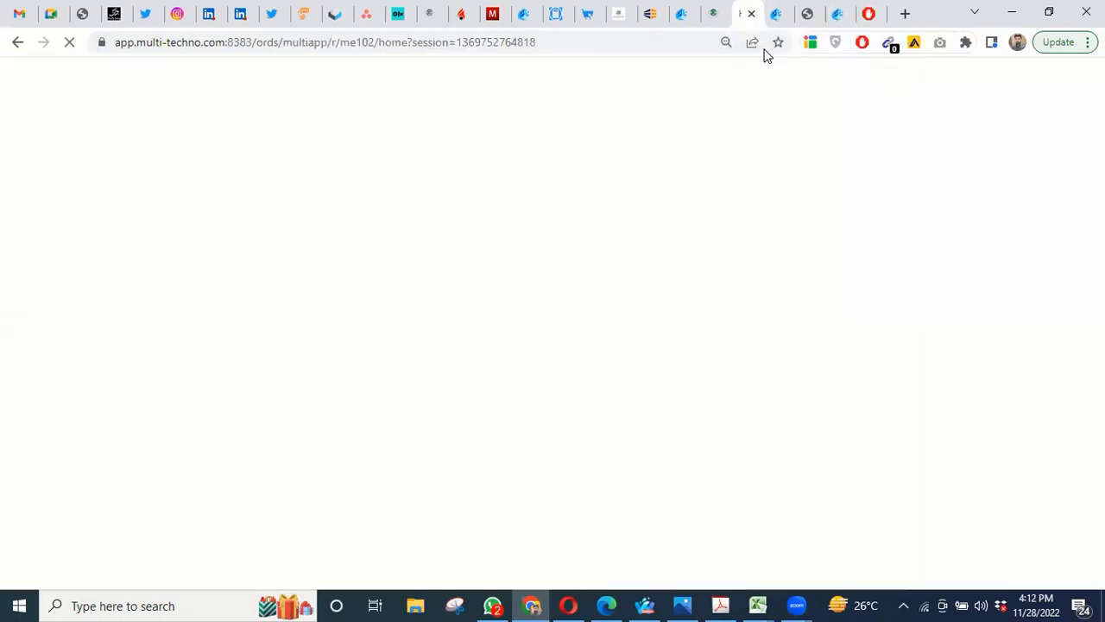
left_click(714, 24)
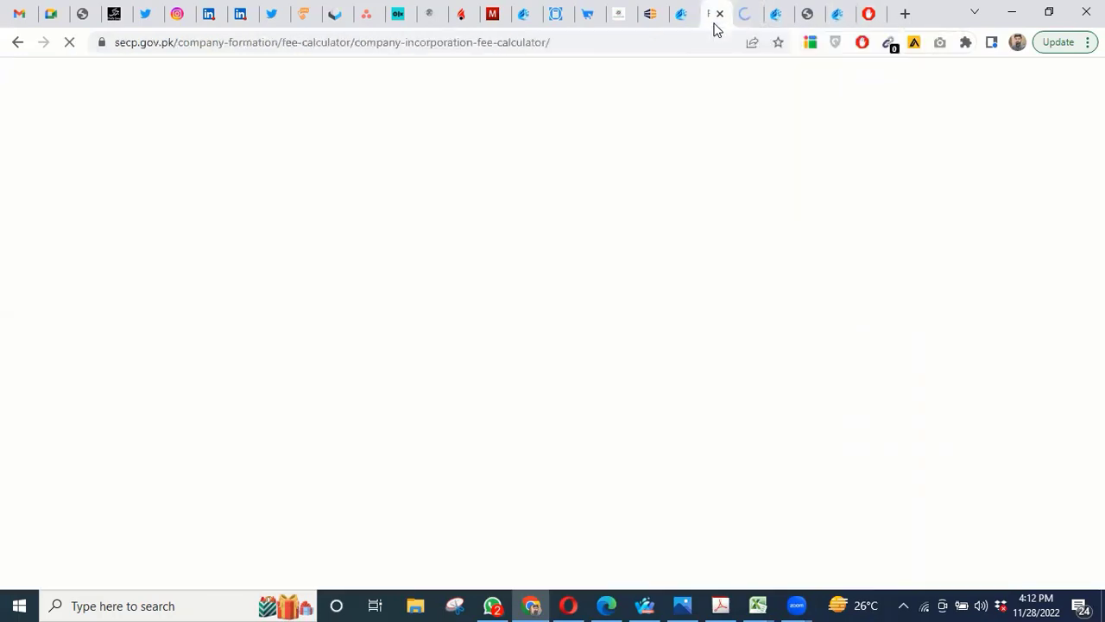
left_click(746, 26)
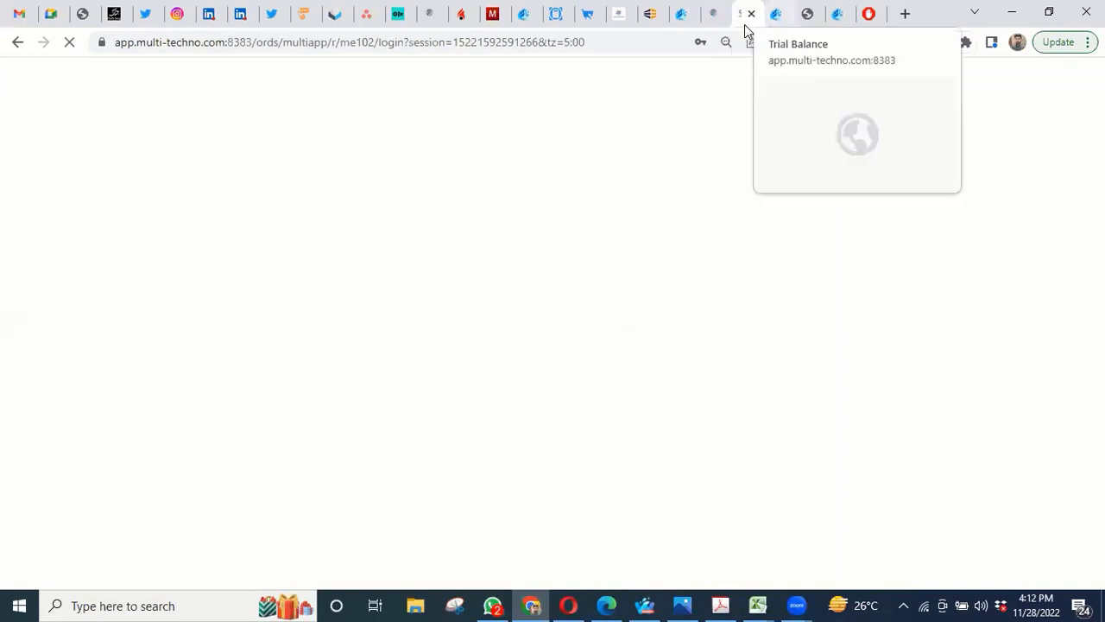
left_click(606, 45)
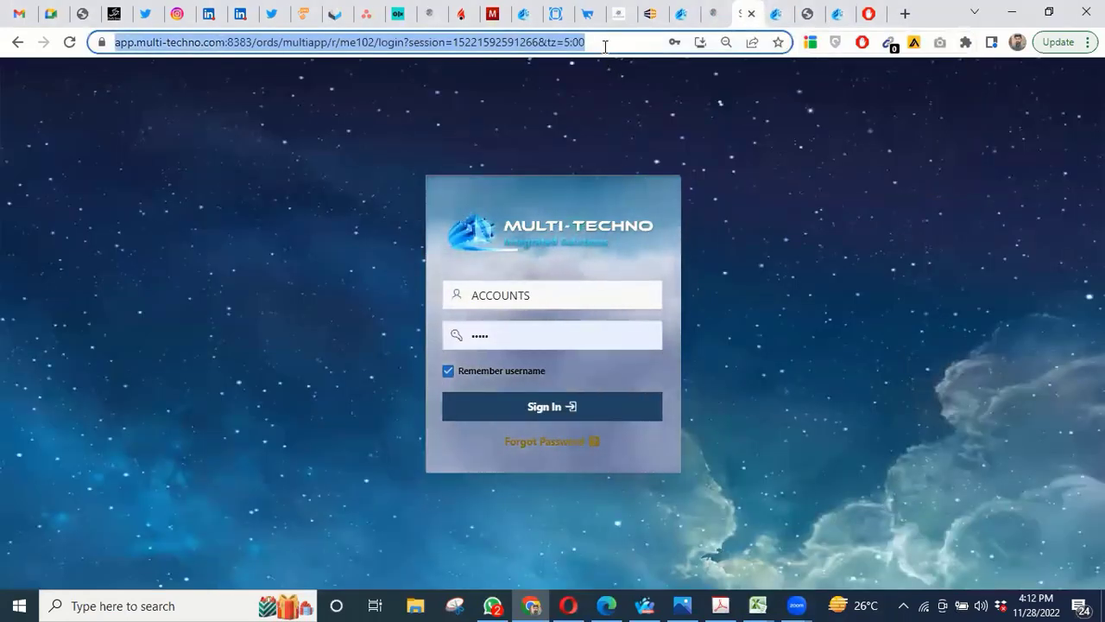
type("ap")
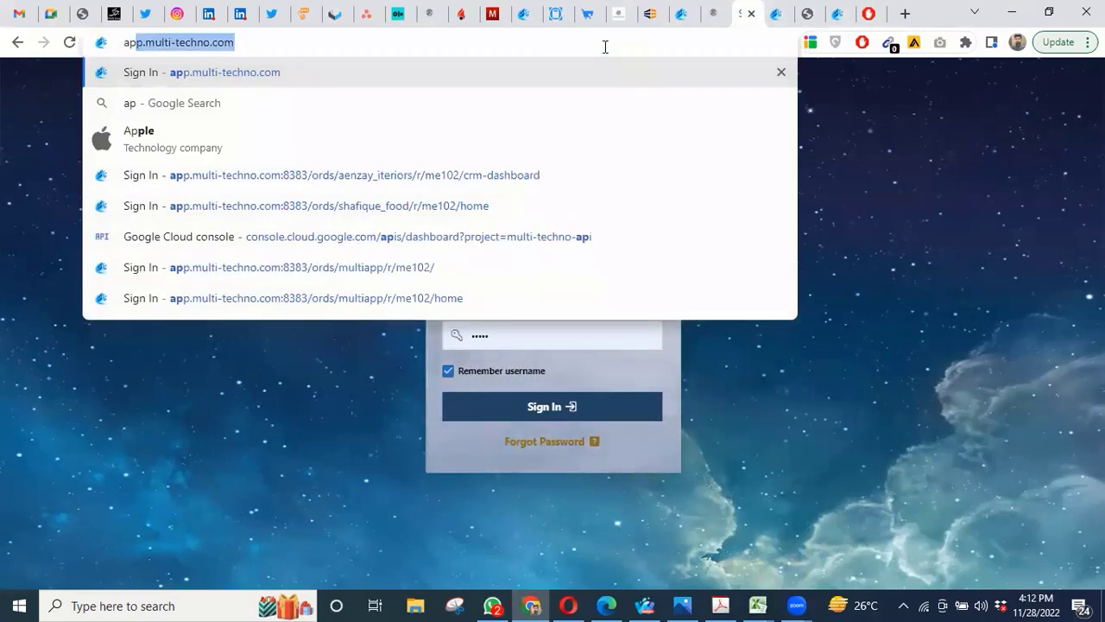
key("Return")
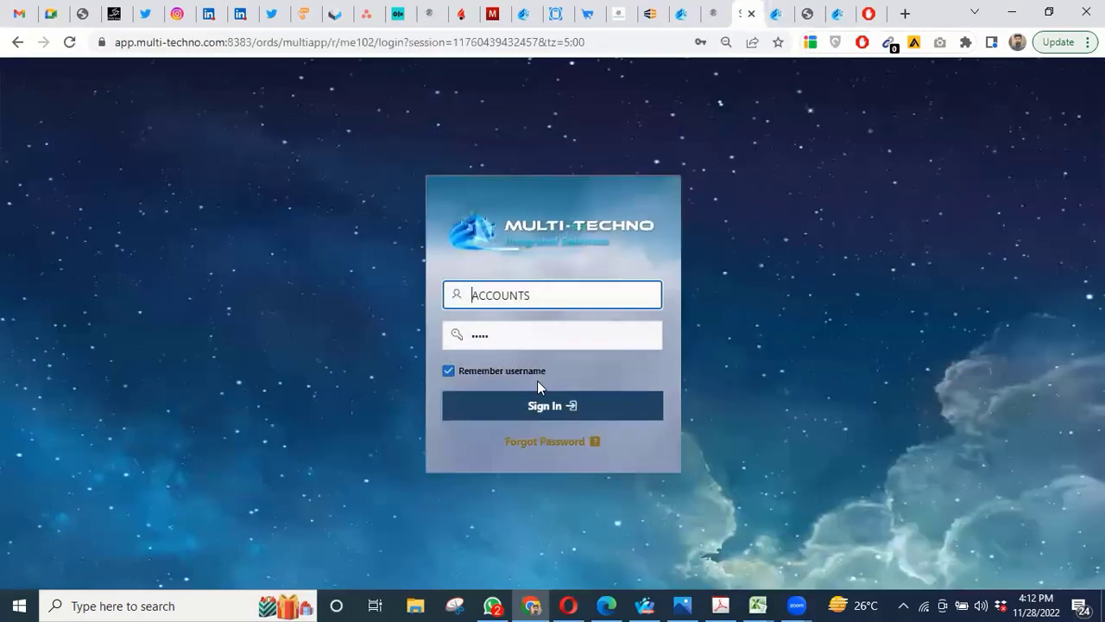
left_click(541, 407)
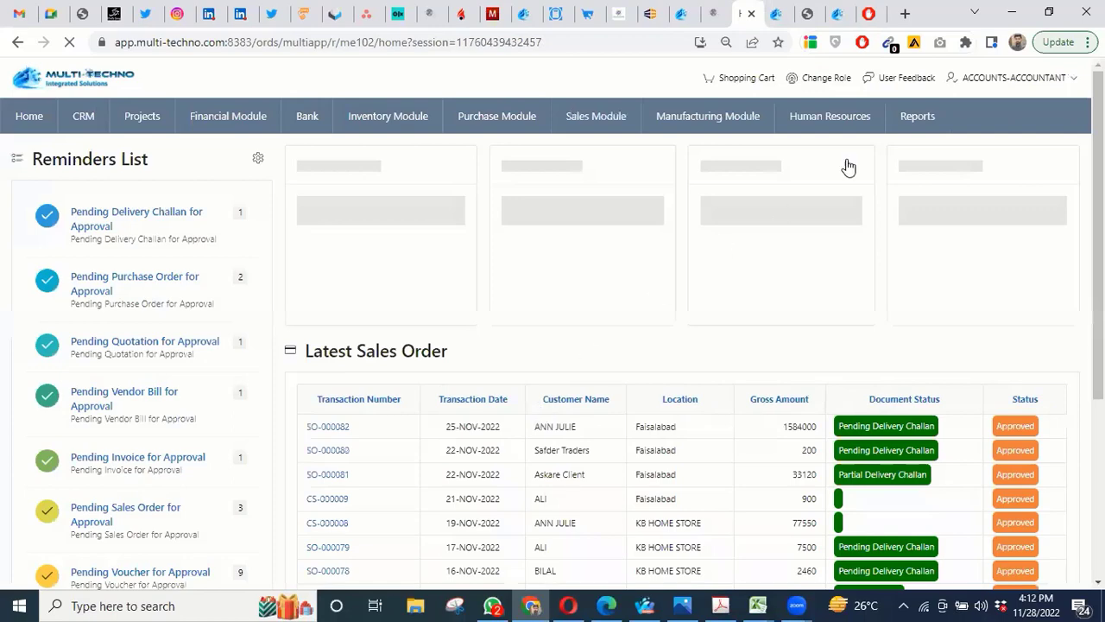
Step: Open the Trial Balance with 4 Column from the Financial Reports in the Reports overview
left_click(1020, 115)
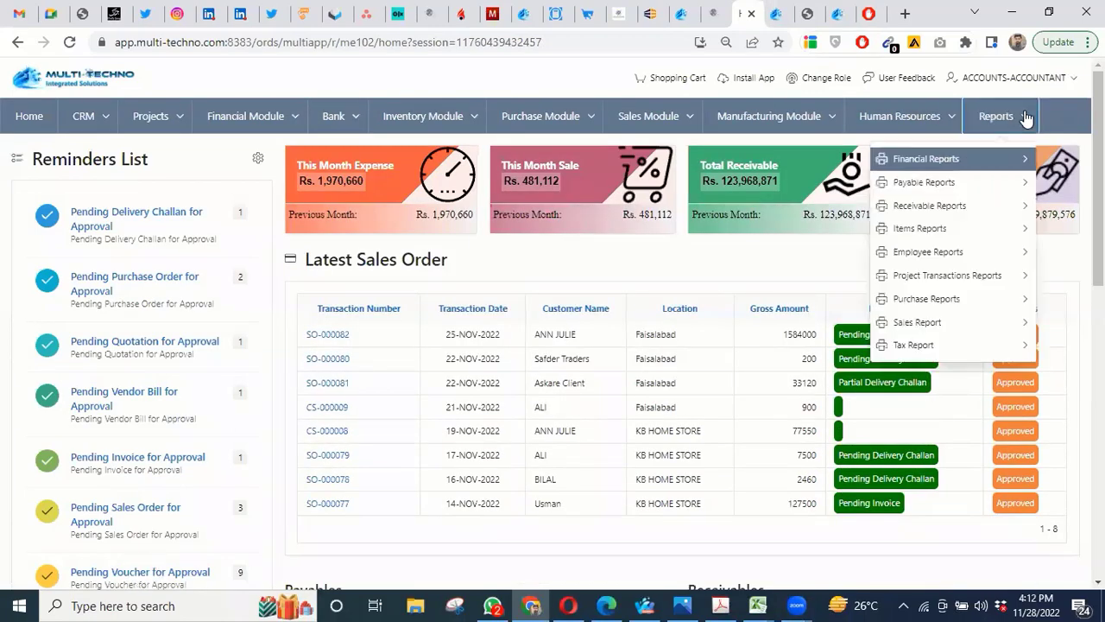
left_click(999, 116)
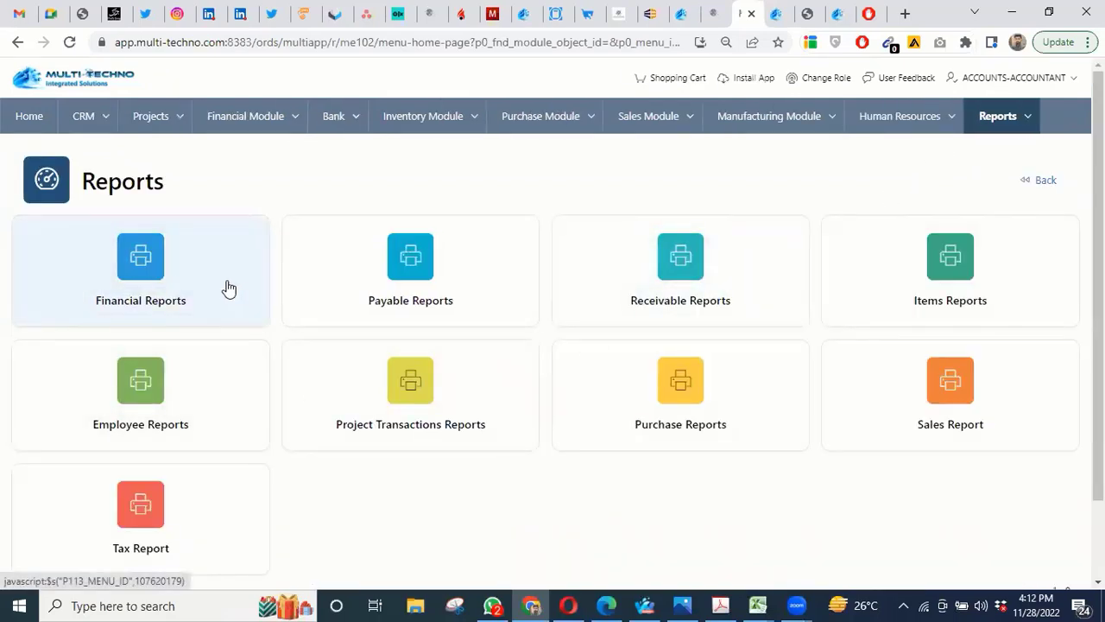
left_click(148, 275)
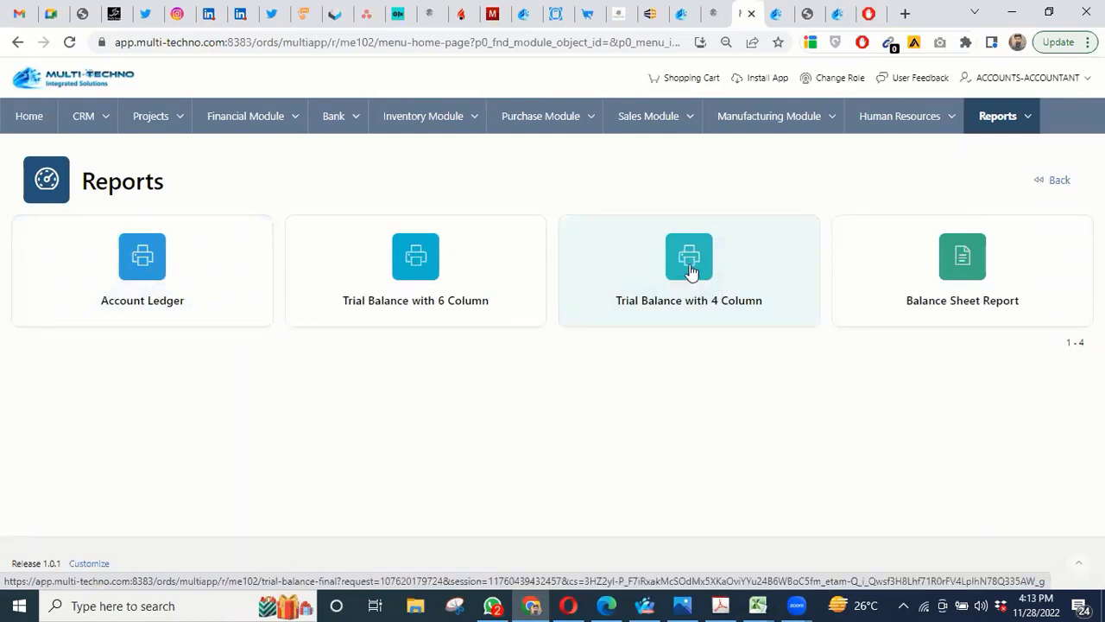
left_click(691, 271)
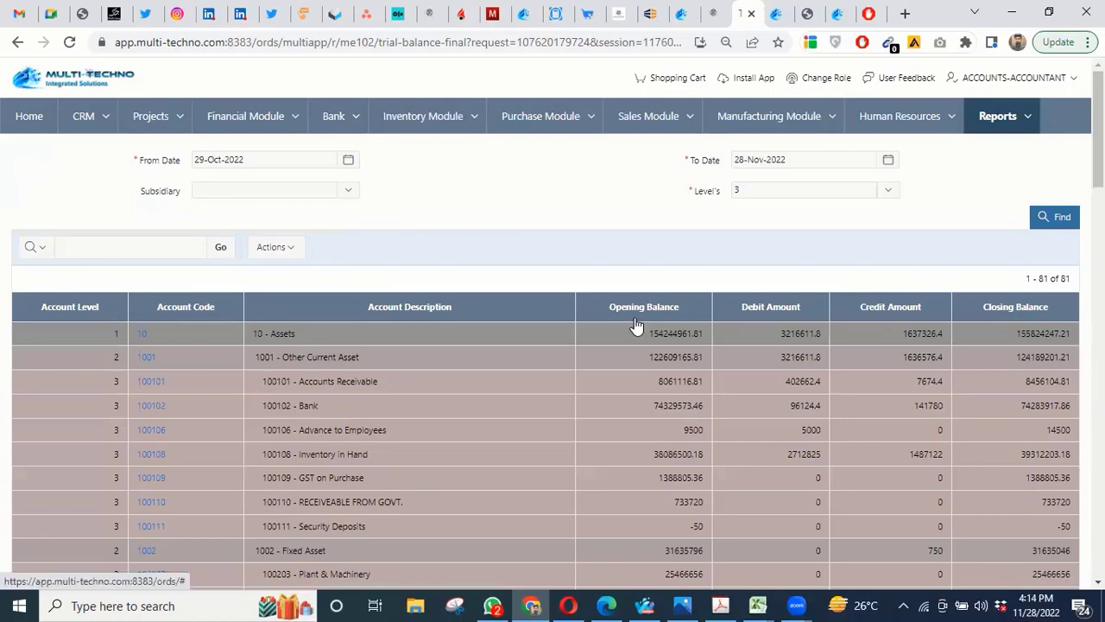
Step: Examine the opening, debit, credit and closing amounts of all accounts in the level 3 trial balance
scroll(635, 323, "down", 3)
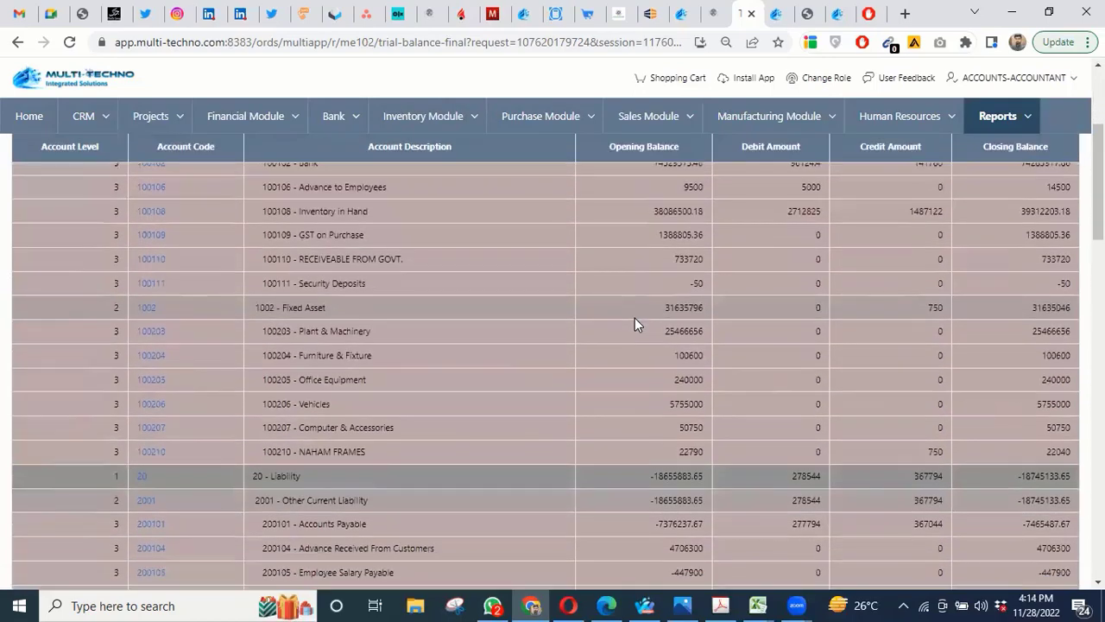
scroll(634, 324, "up", 3)
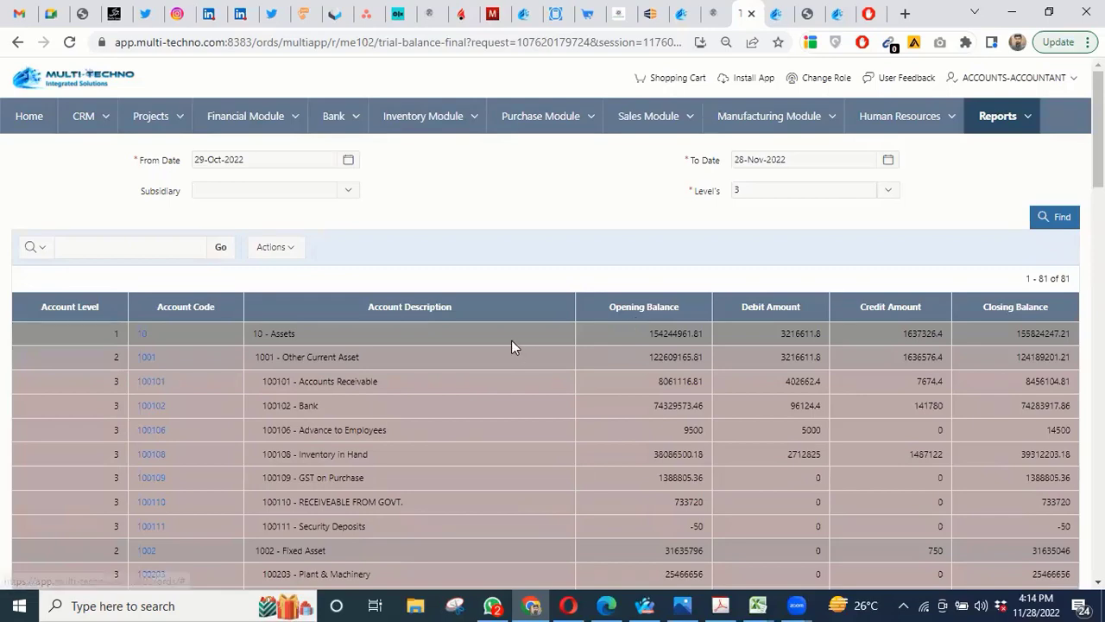
scroll(507, 337, "down", 5)
scroll(508, 337, "down", 15)
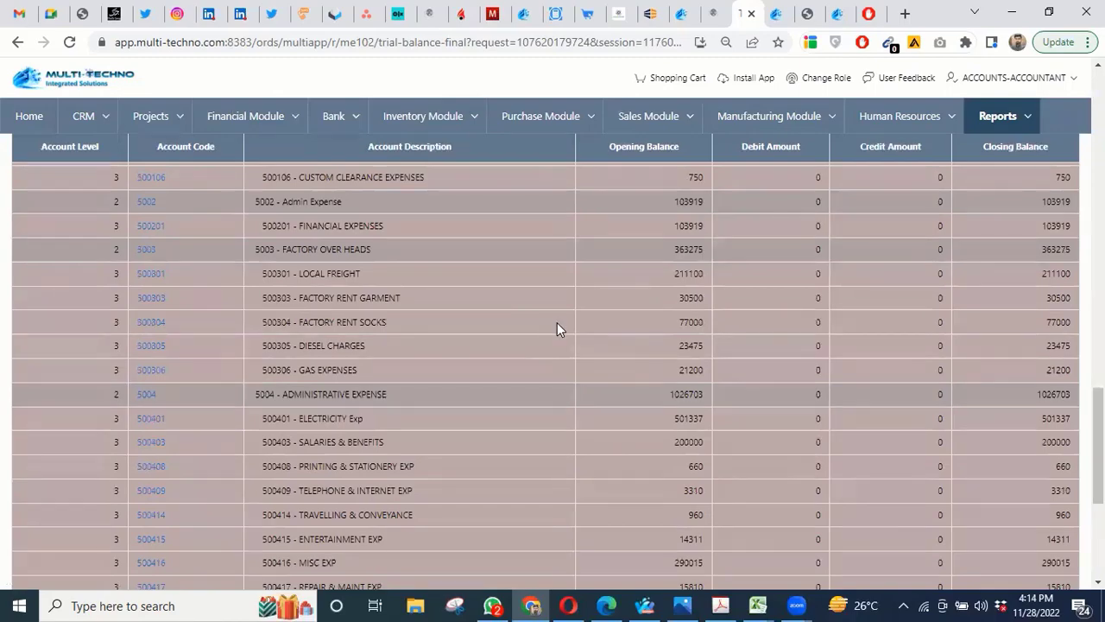
scroll(557, 325, "down", 5)
scroll(557, 326, "up", 10)
scroll(553, 324, "up", 10)
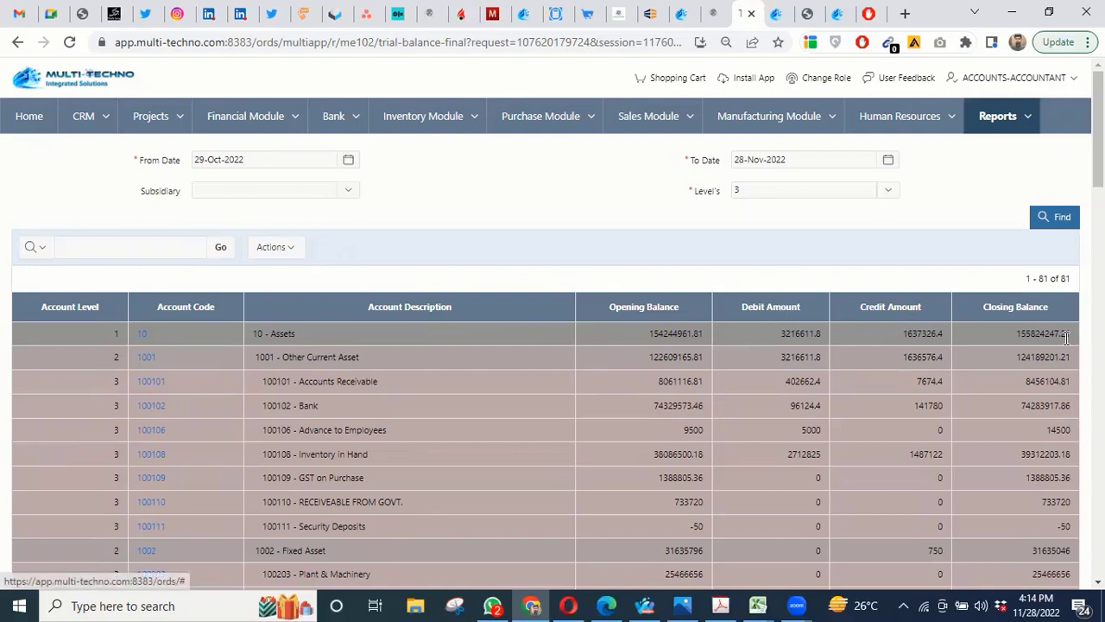
Step: Set the trial balance's account level to 5 and run the report again
left_click(888, 190)
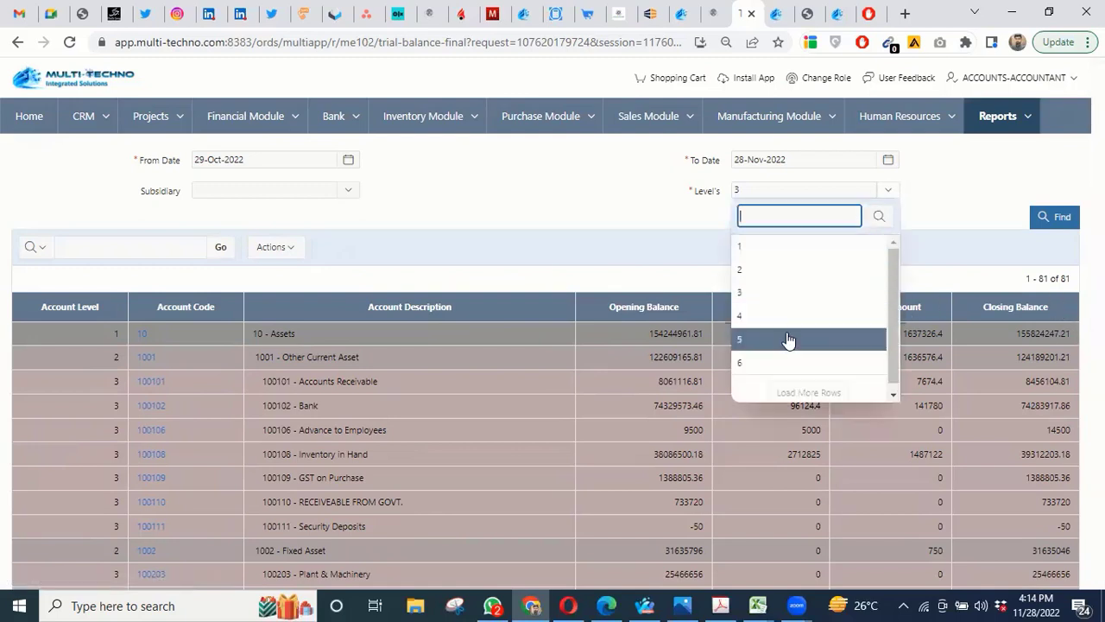
left_click(786, 340)
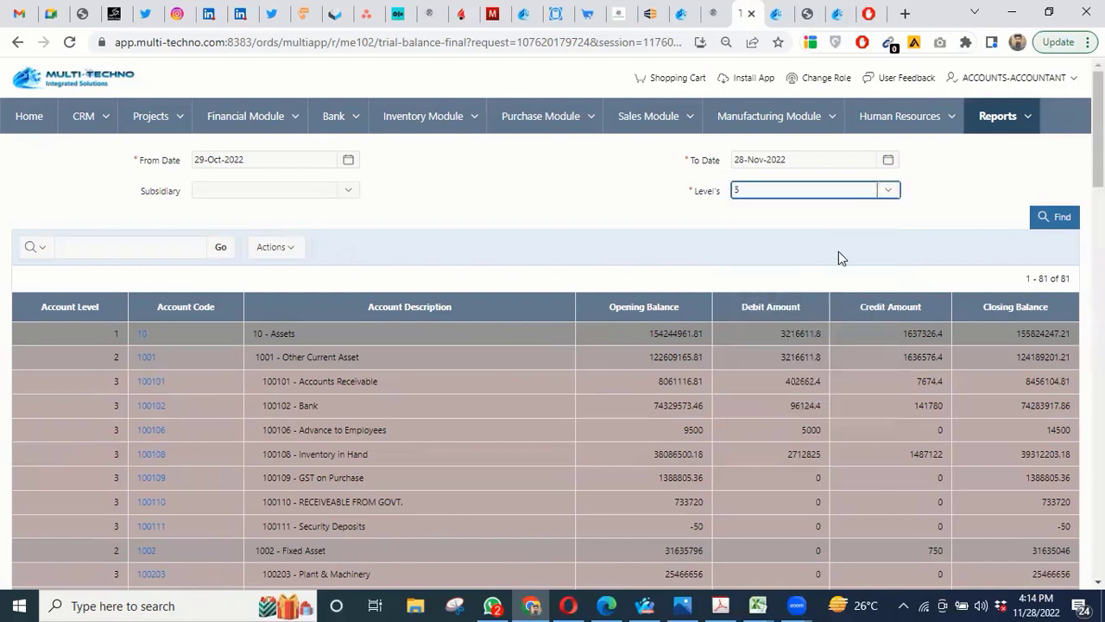
left_click(1055, 216)
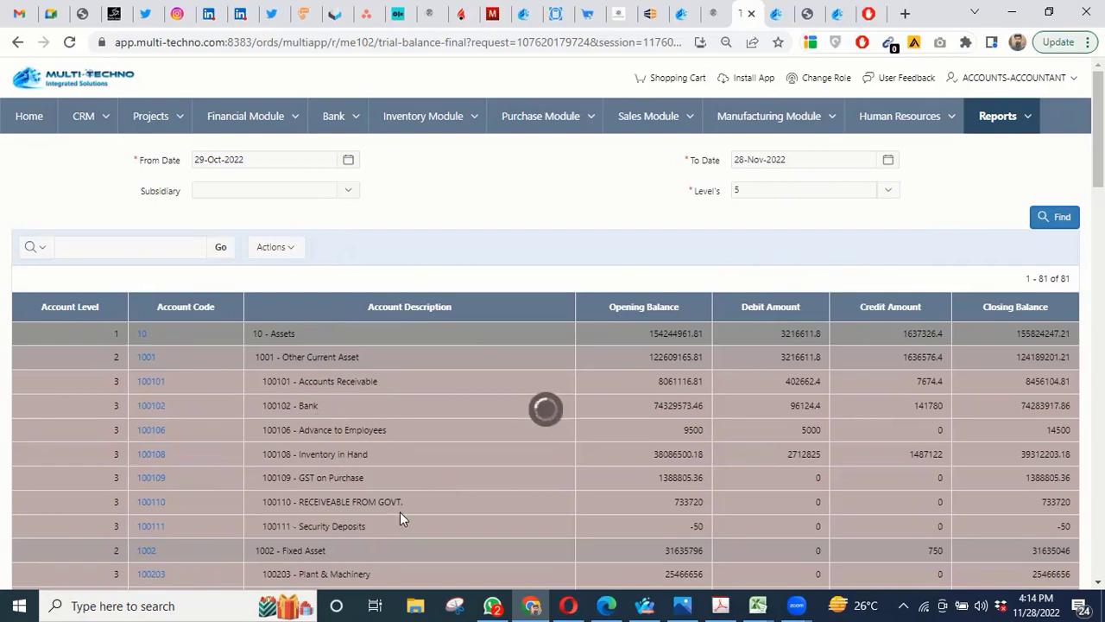
Step: Look through the trial balance from assets to expenses and return to its first rows to check the level 5 sub-accounts
scroll(381, 441, "down", 3)
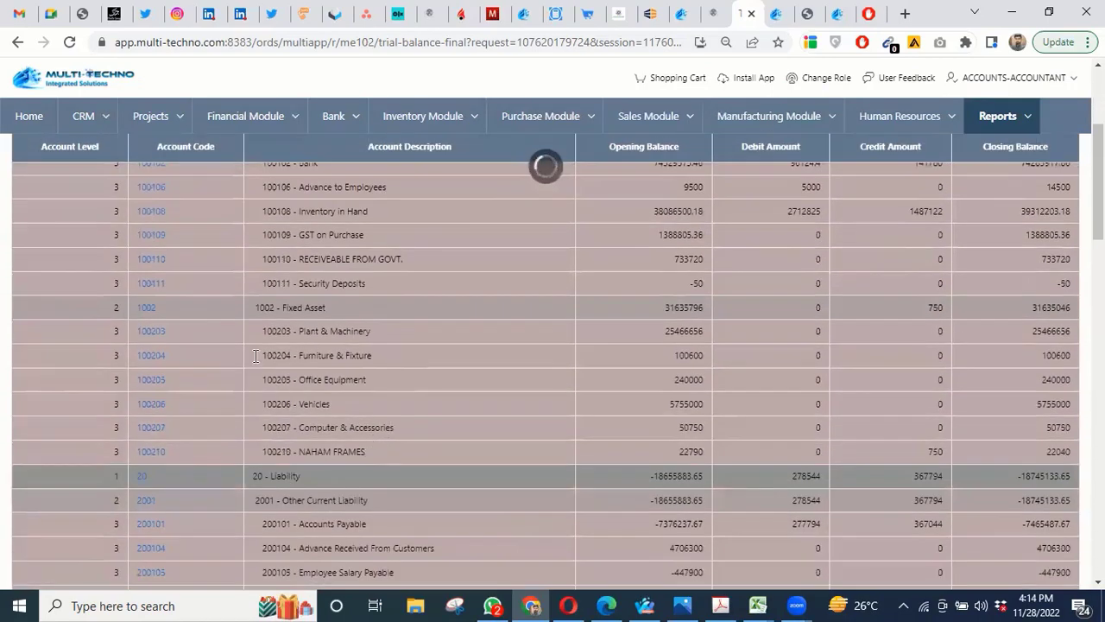
scroll(401, 399, "down", 7)
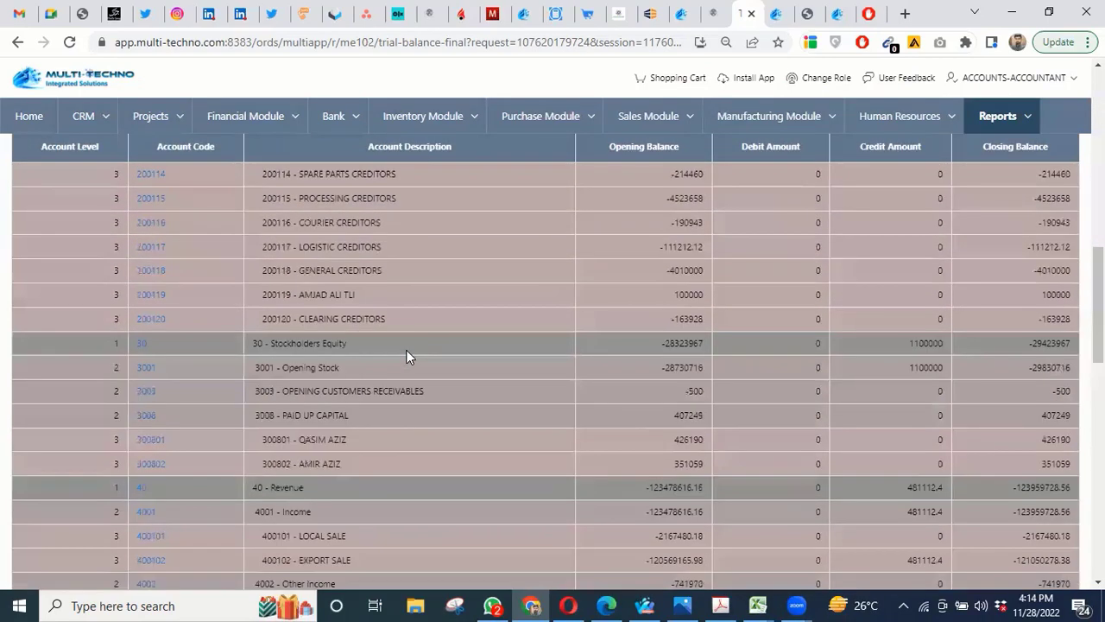
scroll(380, 368, "down", 5)
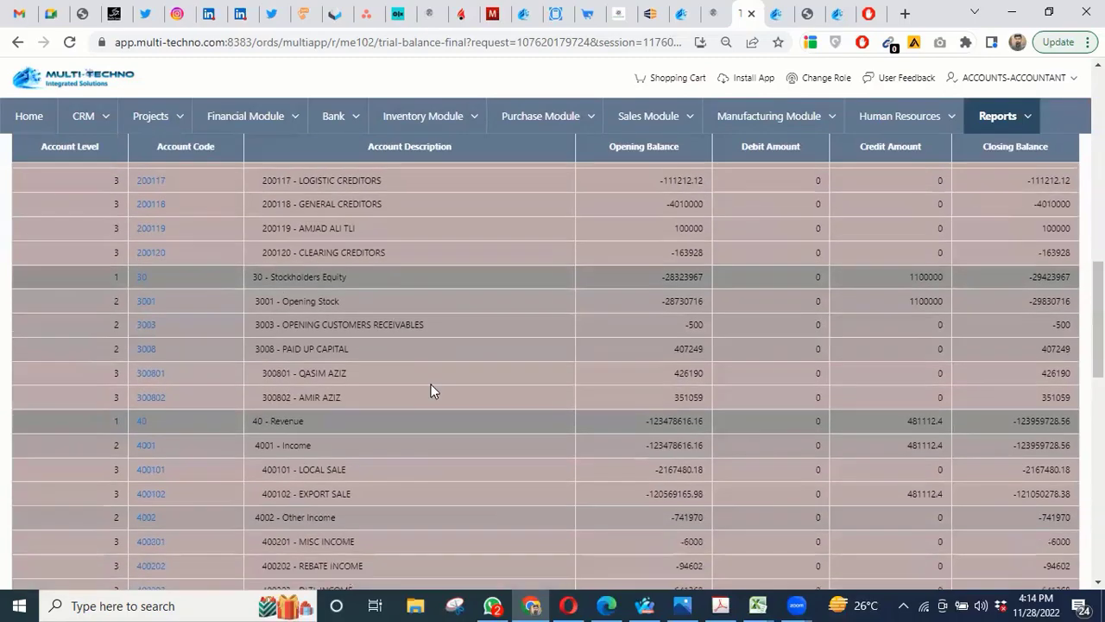
scroll(454, 398, "down", 5)
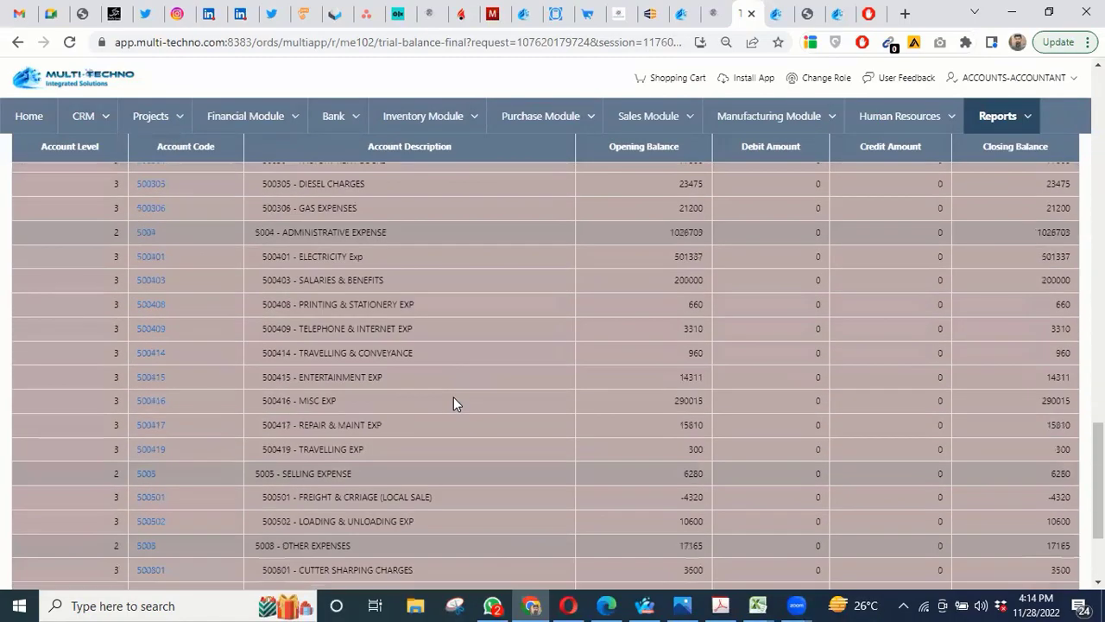
scroll(455, 402, "down", 3)
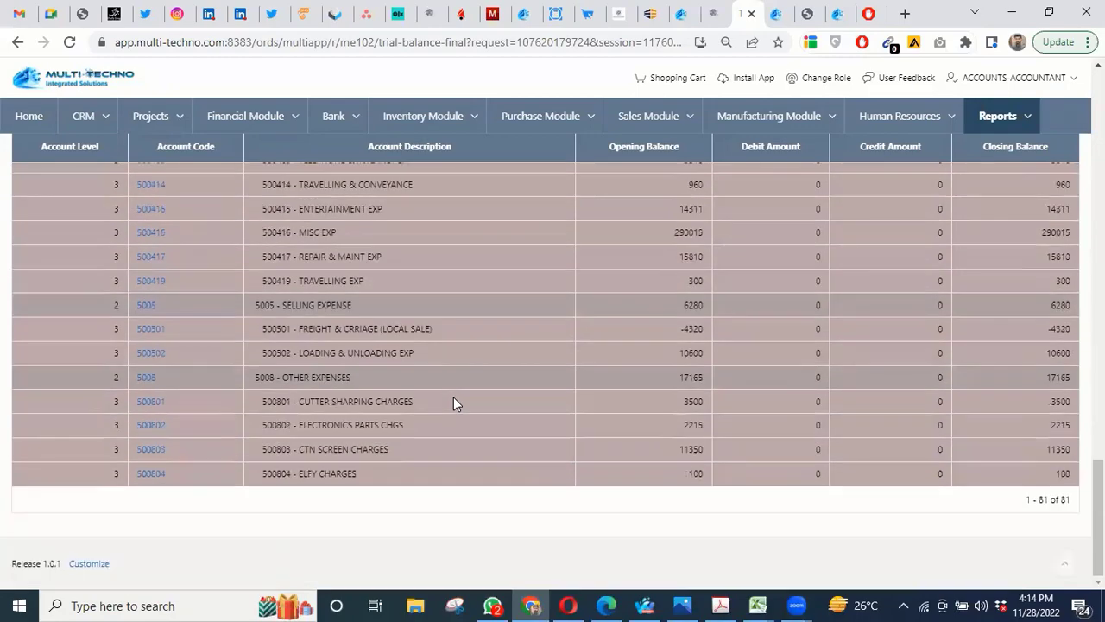
scroll(453, 397, "up", 8)
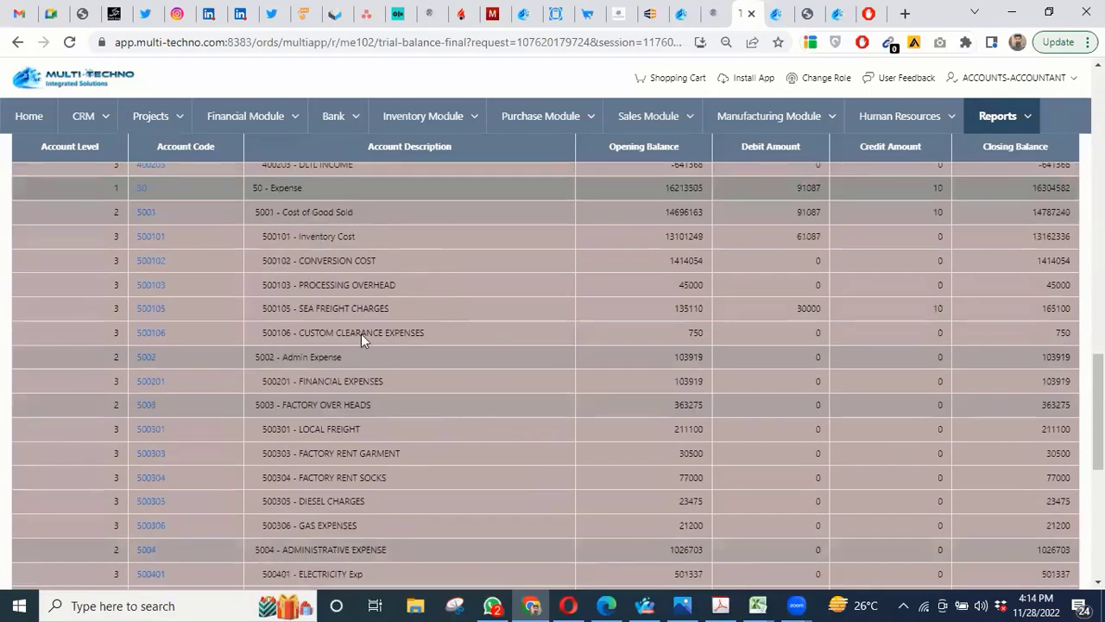
scroll(440, 424, "up", 10)
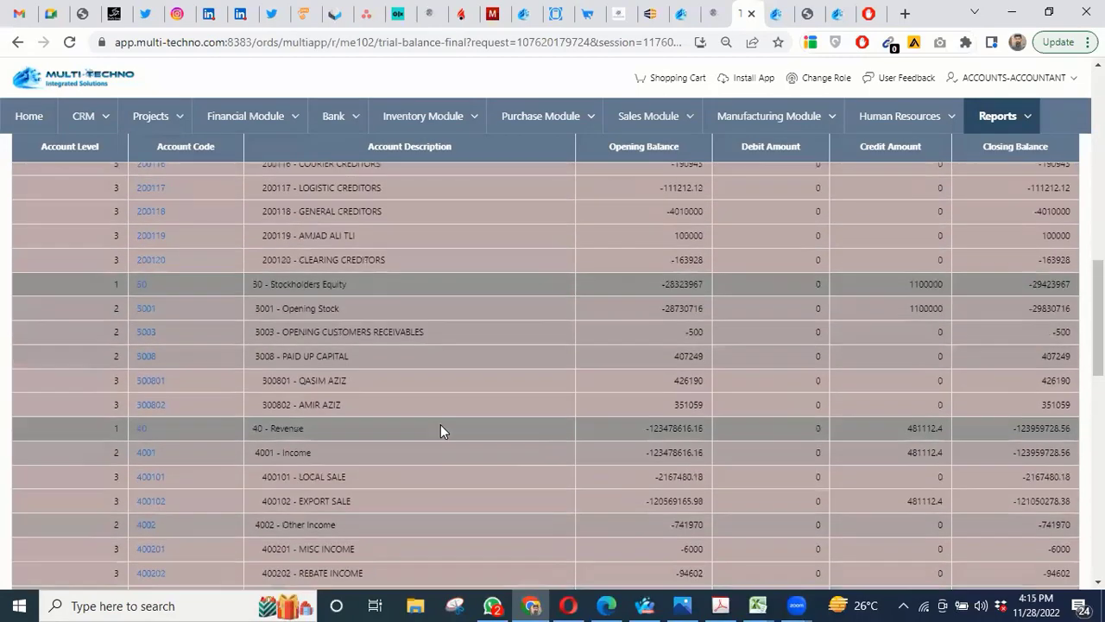
scroll(441, 424, "up", 10)
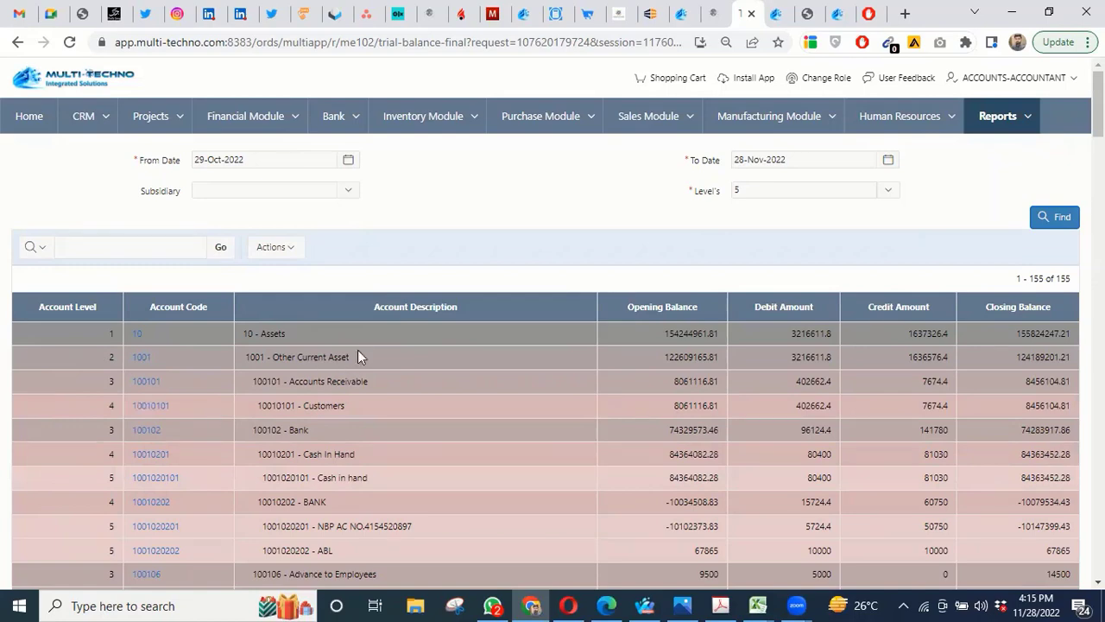
Step: Examine the level 5 trial balance's bank, inventory and fixed asset sub-accounts, followed by the creditor, equity, revenue and expense accounts
scroll(361, 321, "down", 5)
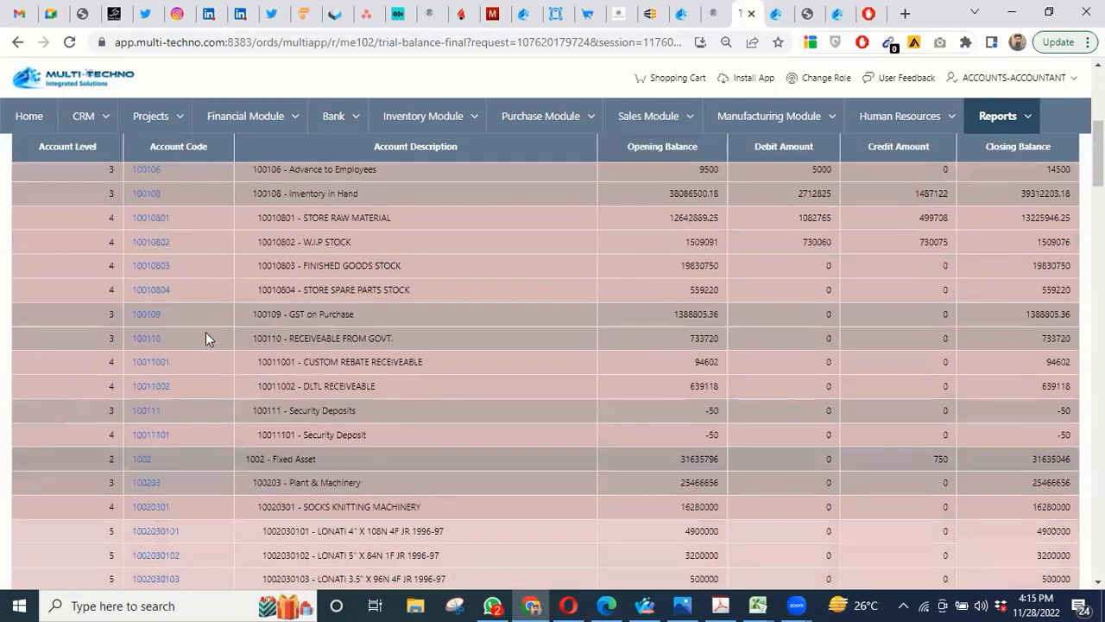
scroll(206, 332, "up", 2)
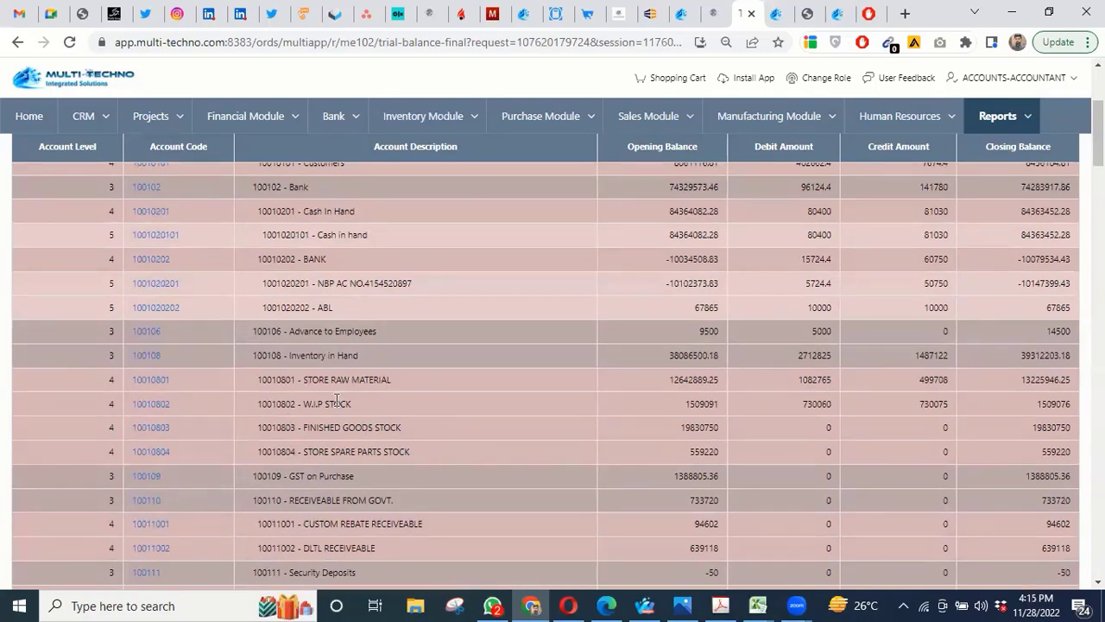
scroll(335, 397, "down", 10)
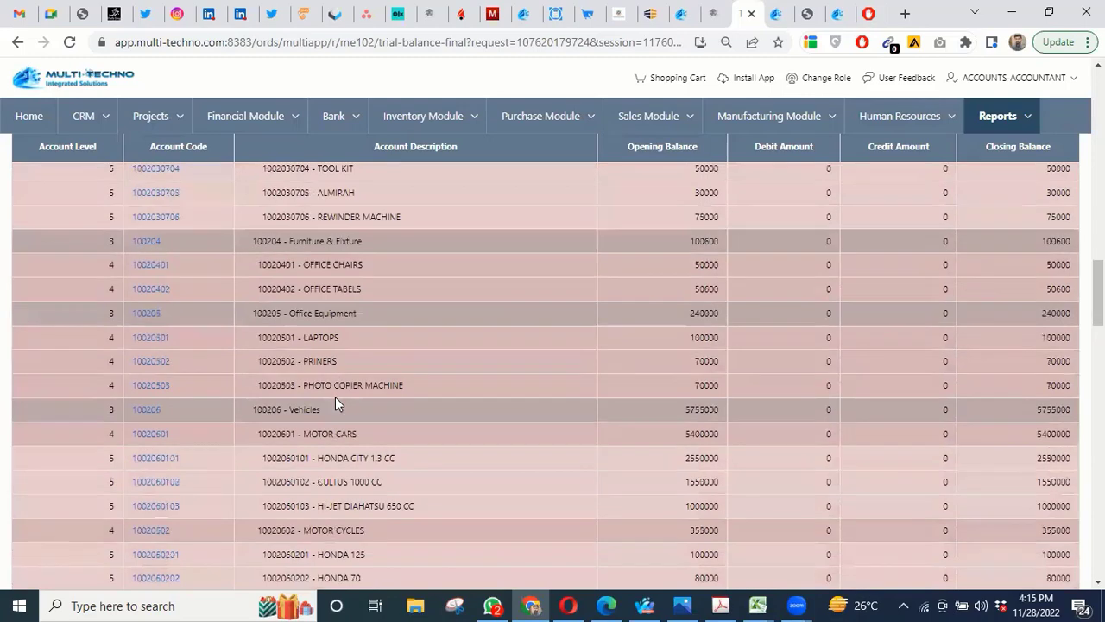
scroll(65, 404, "up", 4)
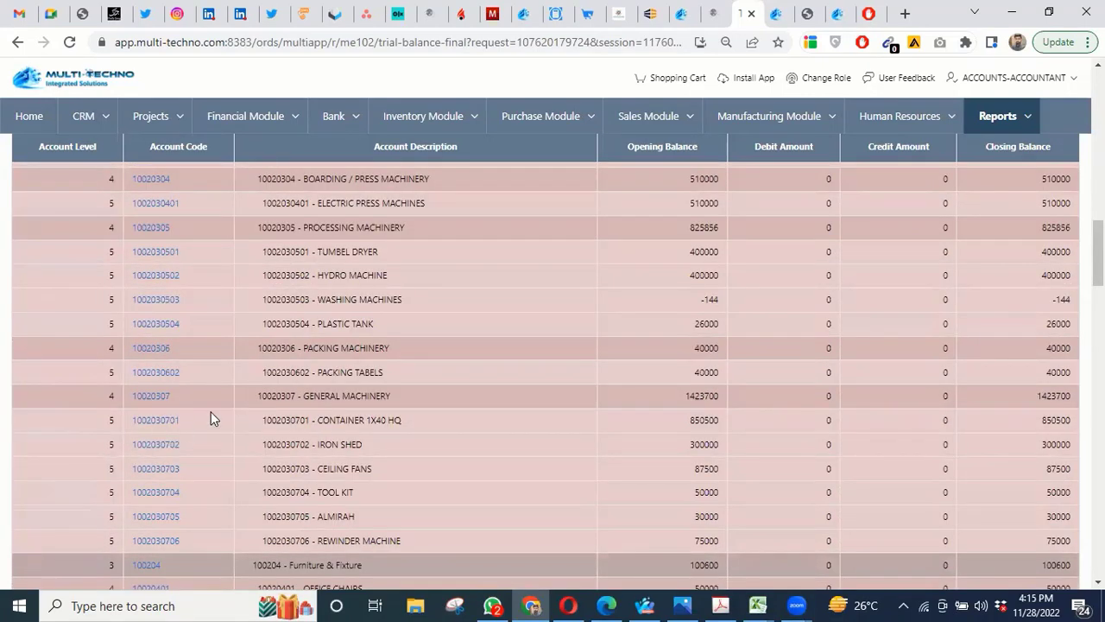
scroll(492, 359, "up", 1)
scroll(492, 359, "down", 8)
scroll(492, 364, "down", 20)
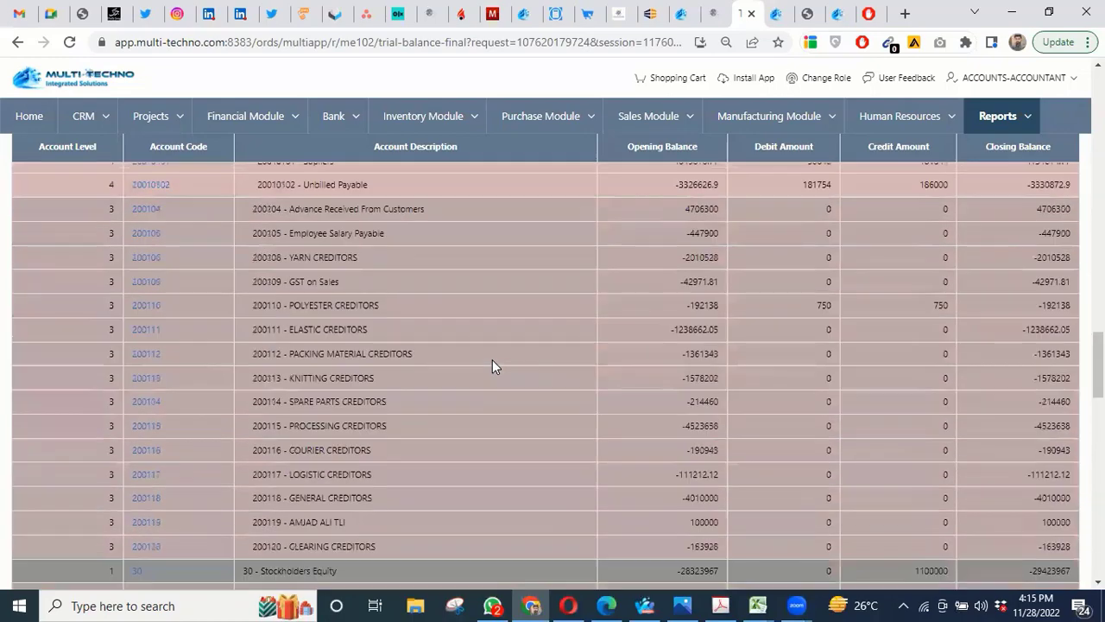
scroll(493, 366, "down", 2)
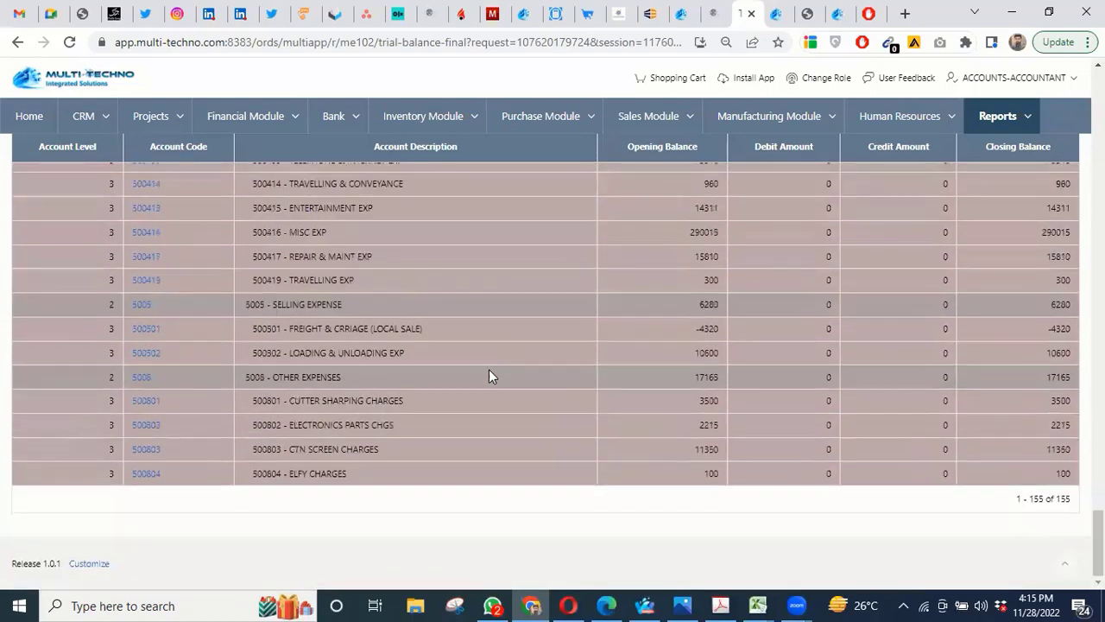
scroll(552, 417, "up", 18)
middle_click(547, 422)
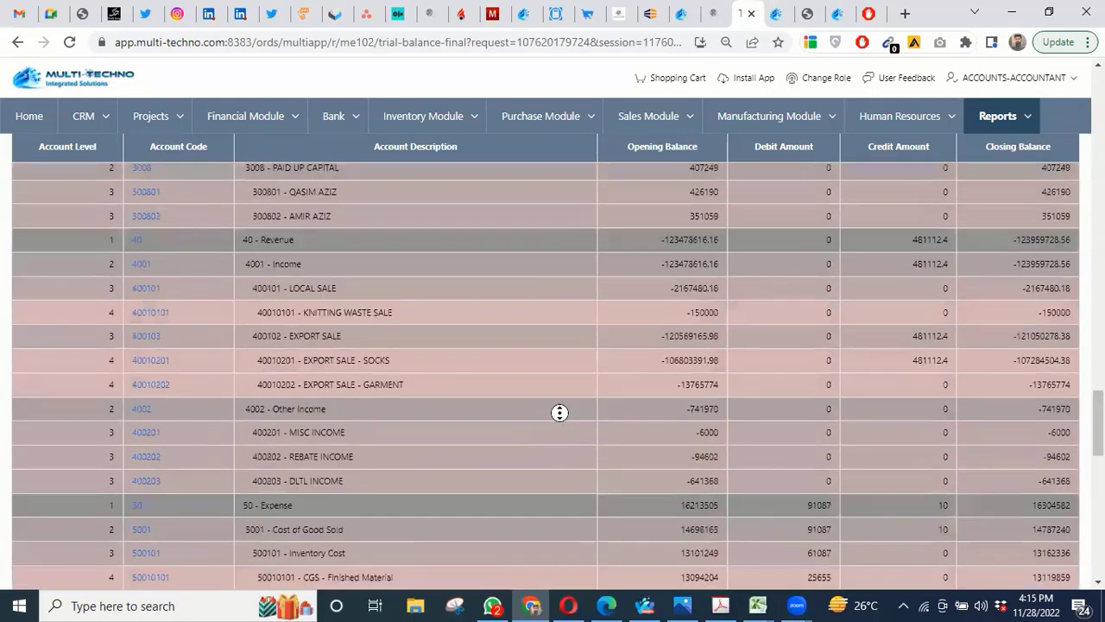